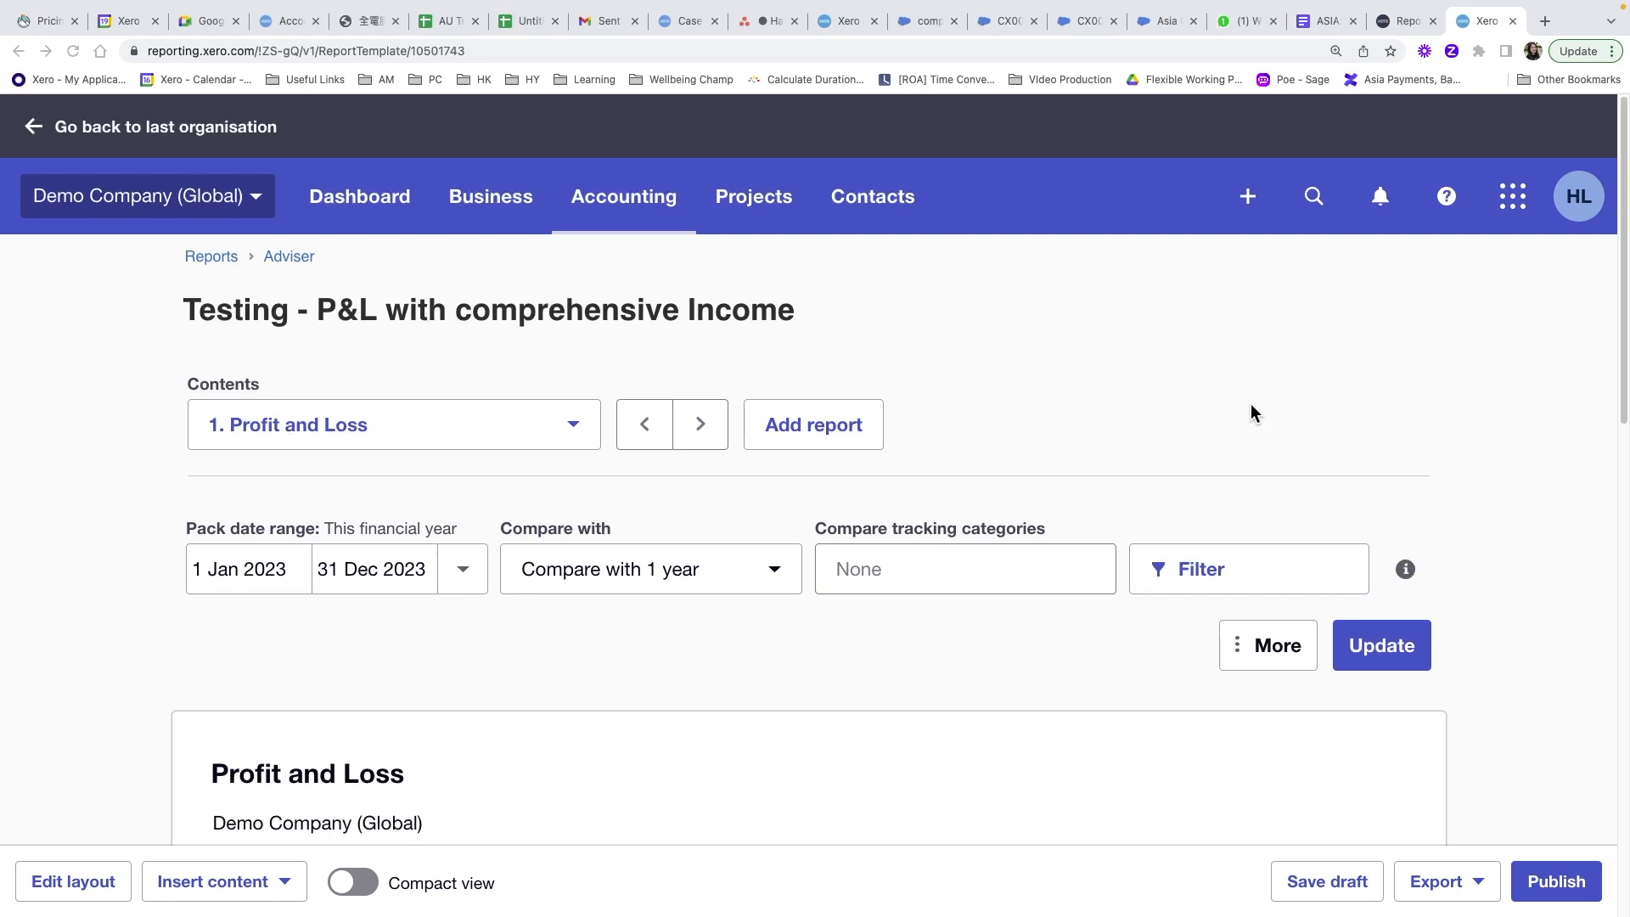
Examine the finished Profit and Loss report, its editable 2023 Comprehensive Income amount and the existing report templates list.
scroll(1251, 405, "down", 7)
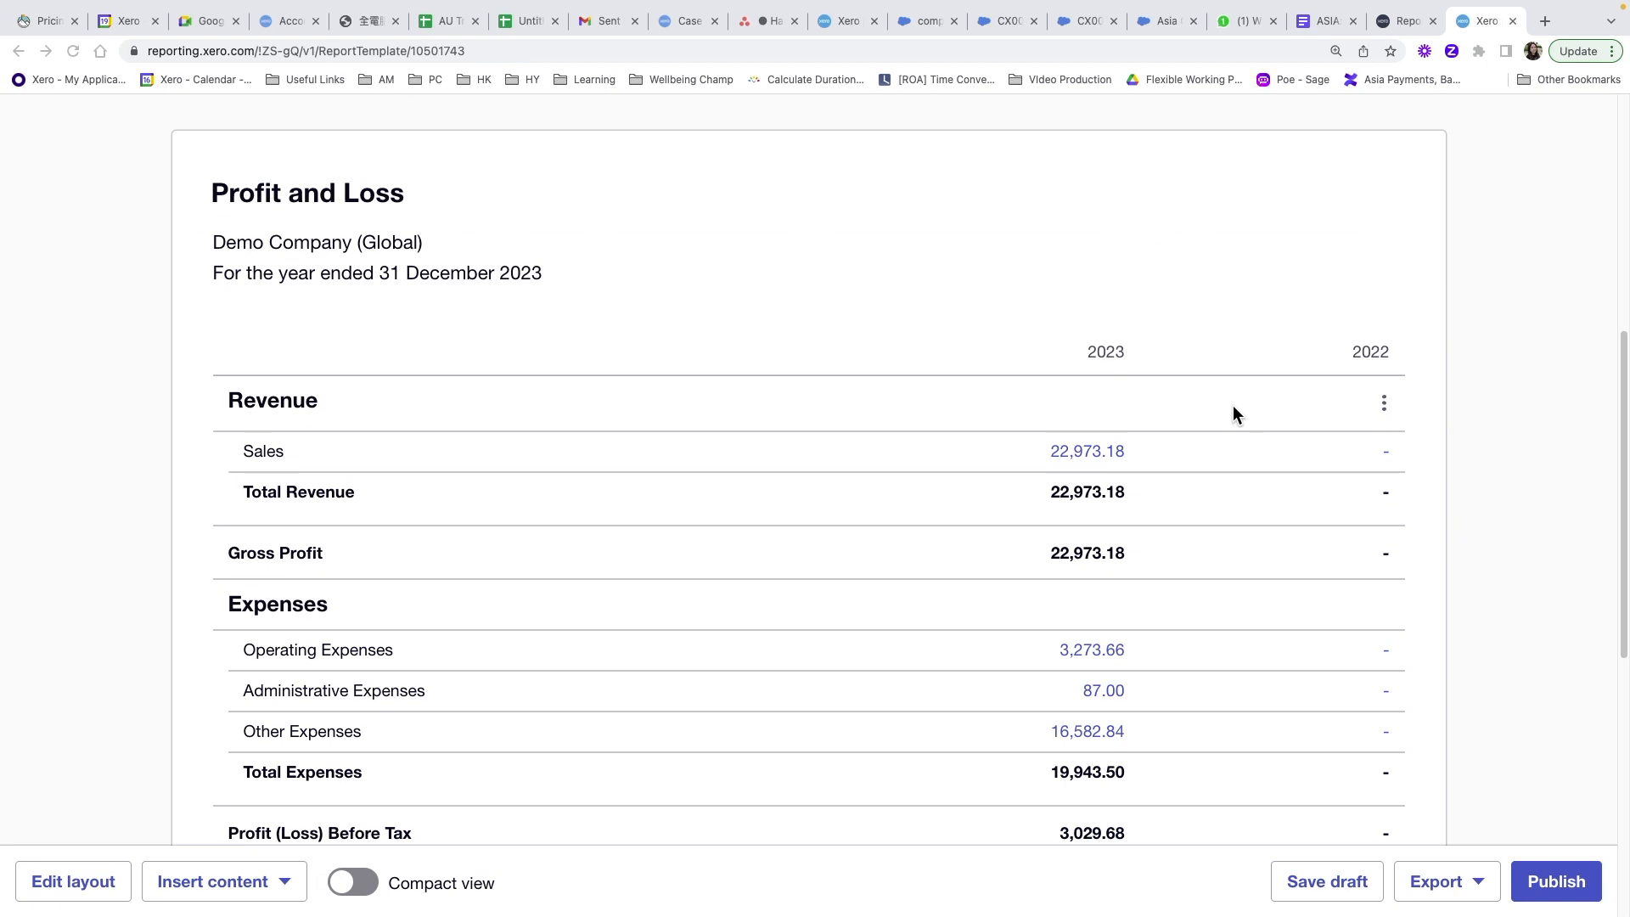
scroll(1221, 476, "down", 7)
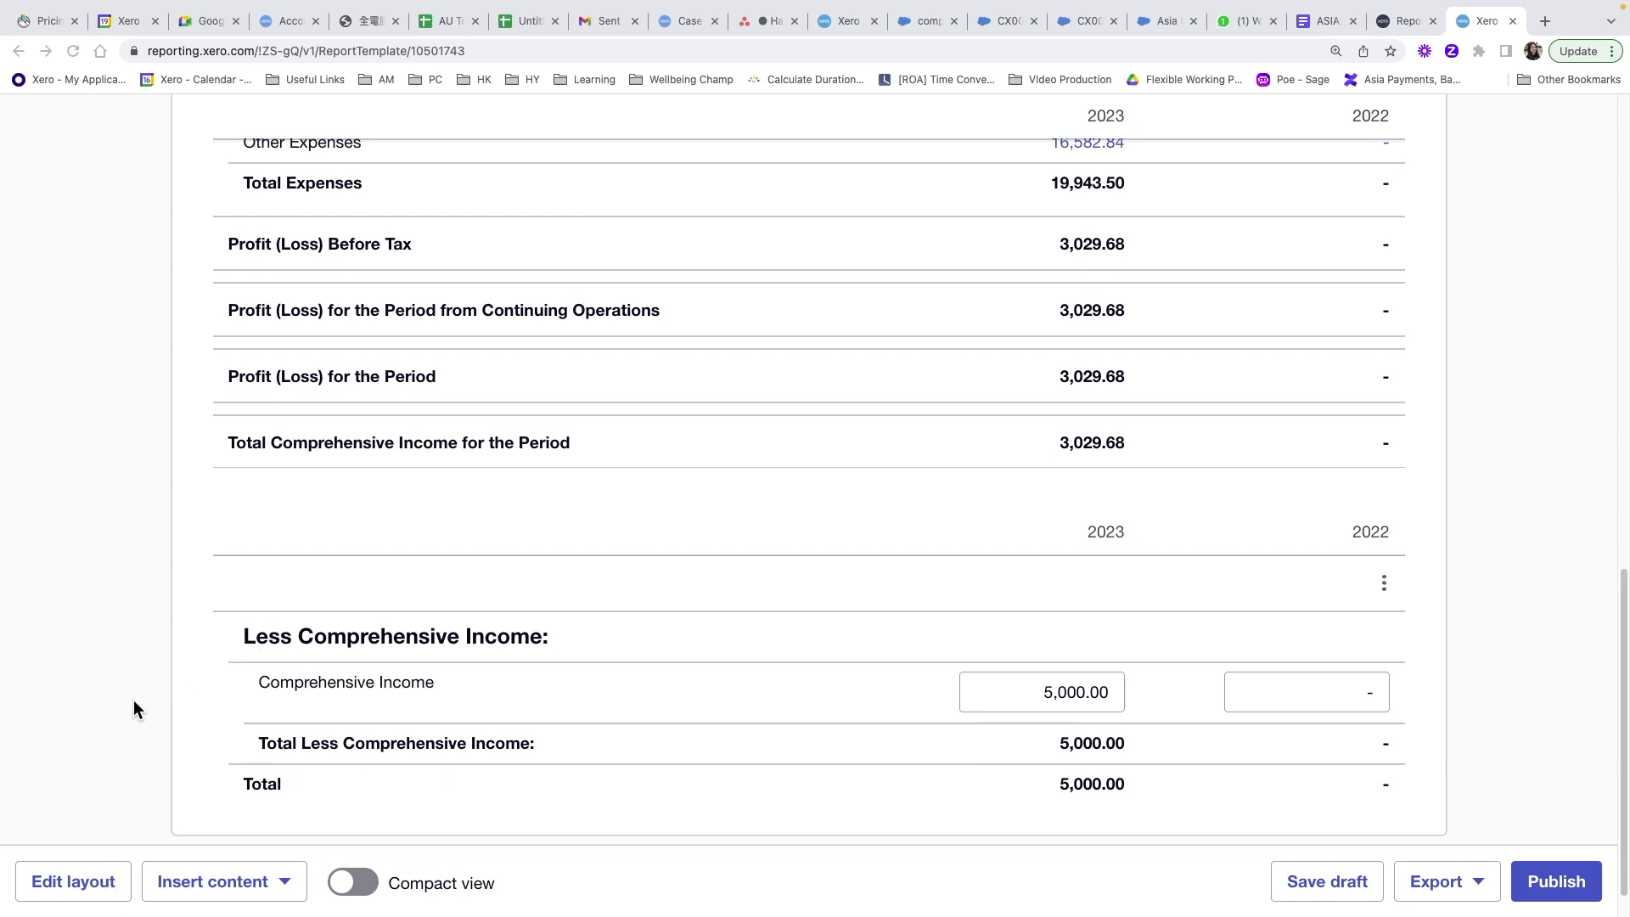
left_click(968, 693)
left_click_drag(966, 692, 914, 694)
left_click(1037, 696)
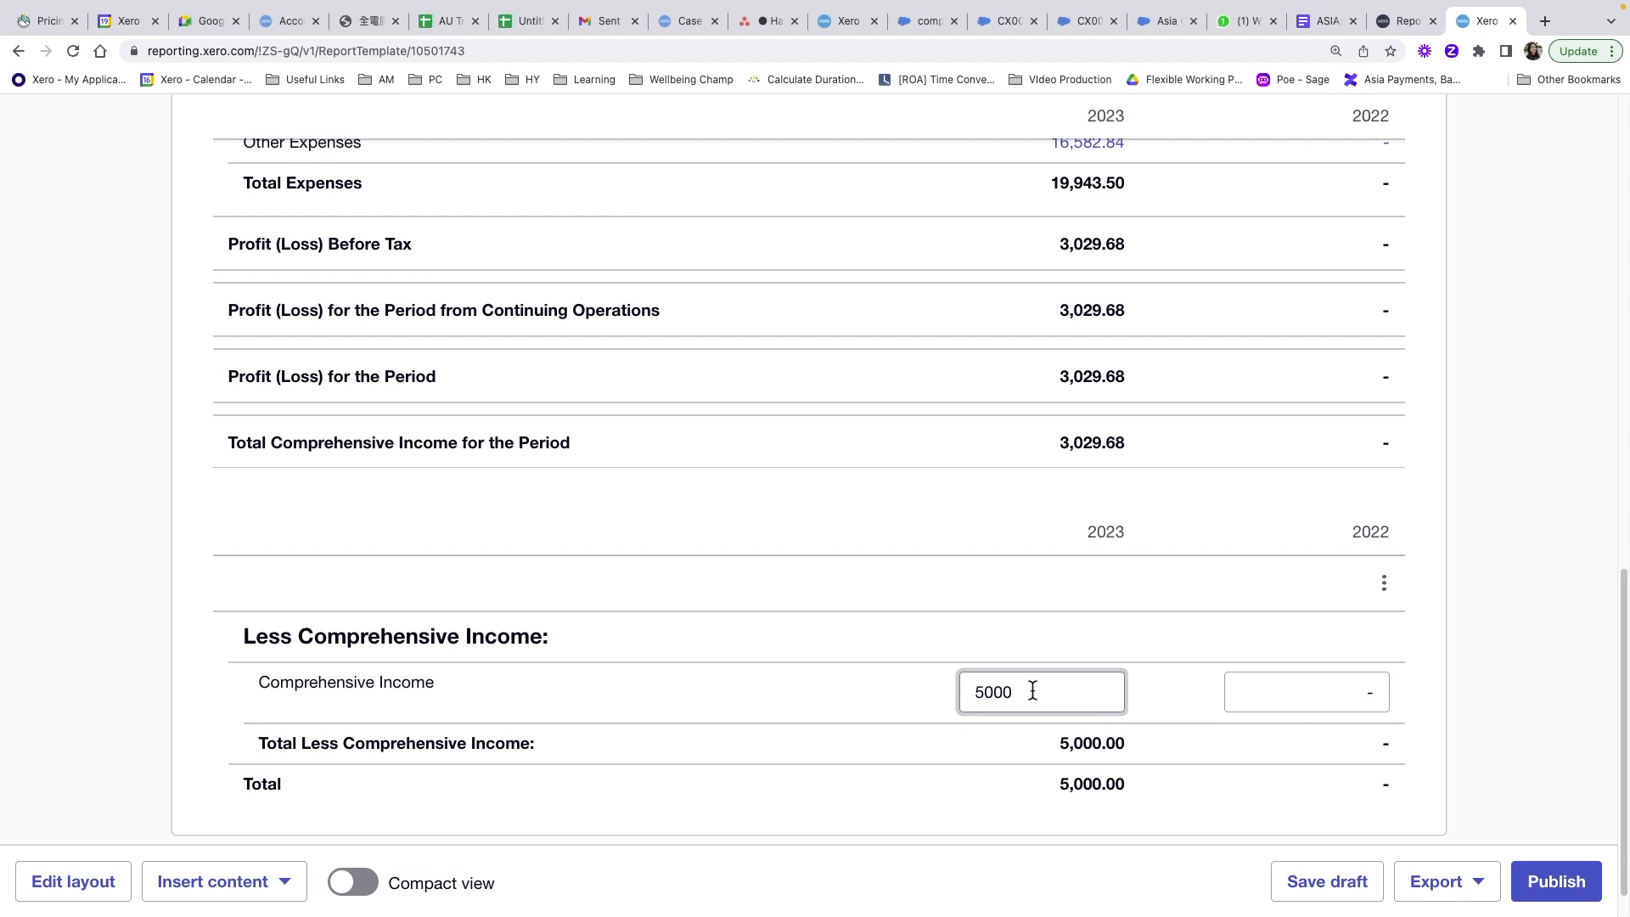
left_click_drag(1033, 691, 925, 700)
left_click(1029, 693)
left_click(1408, 20)
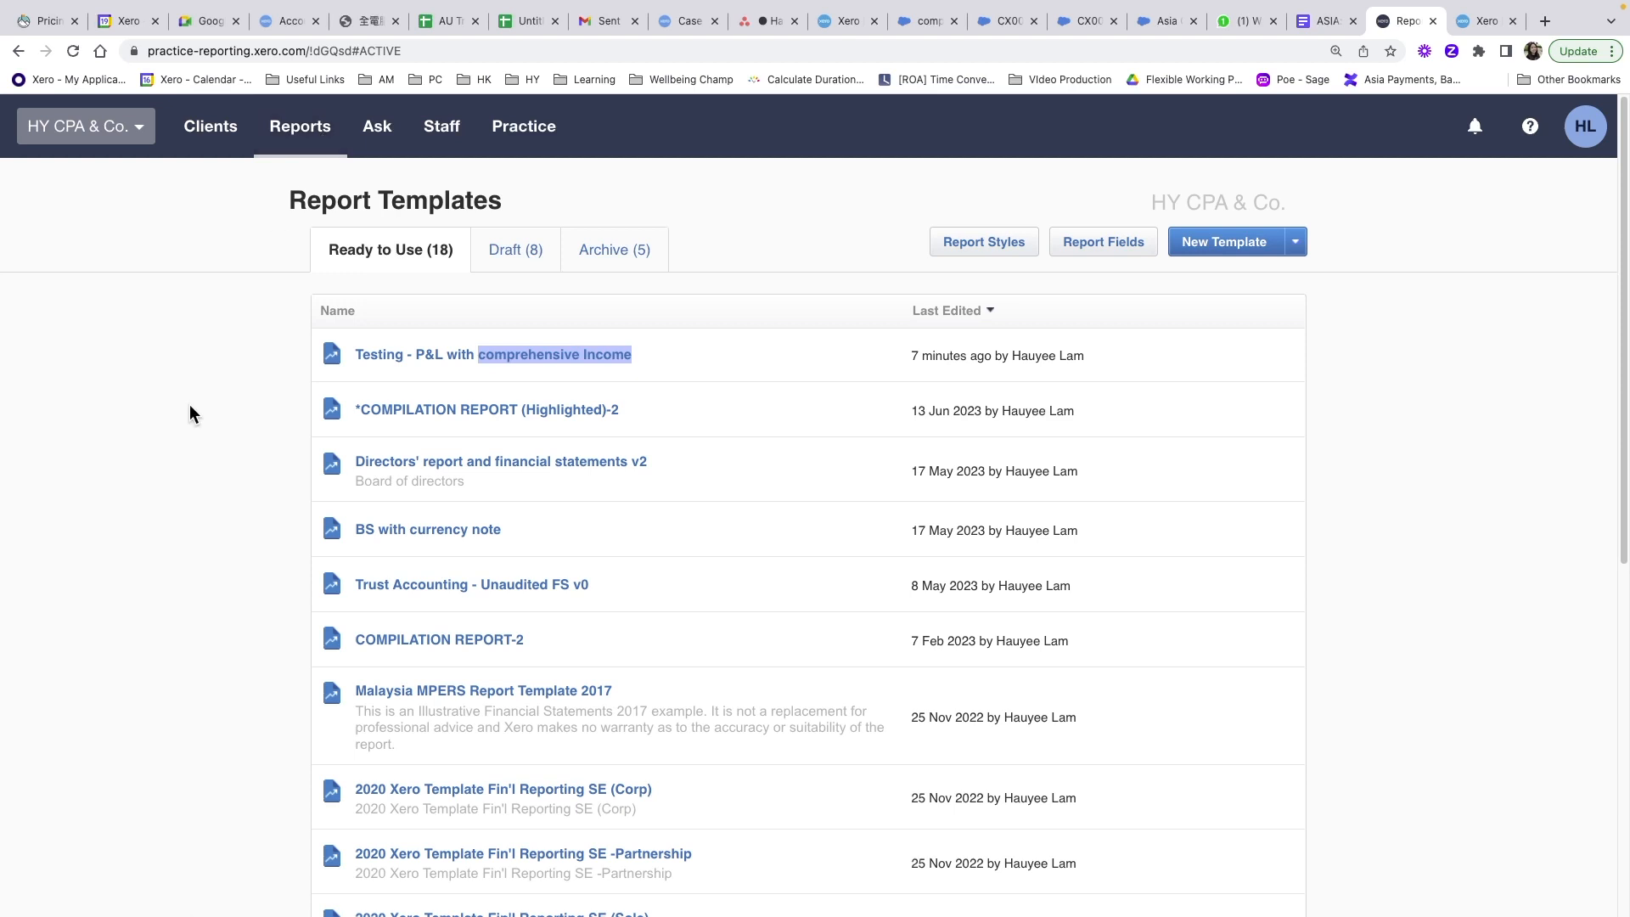
left_click(1486, 20)
Go from the Demo Company (Global) organisation to Xero HQ and create a new template in its report templates.
scroll(146, 318, "up", 20)
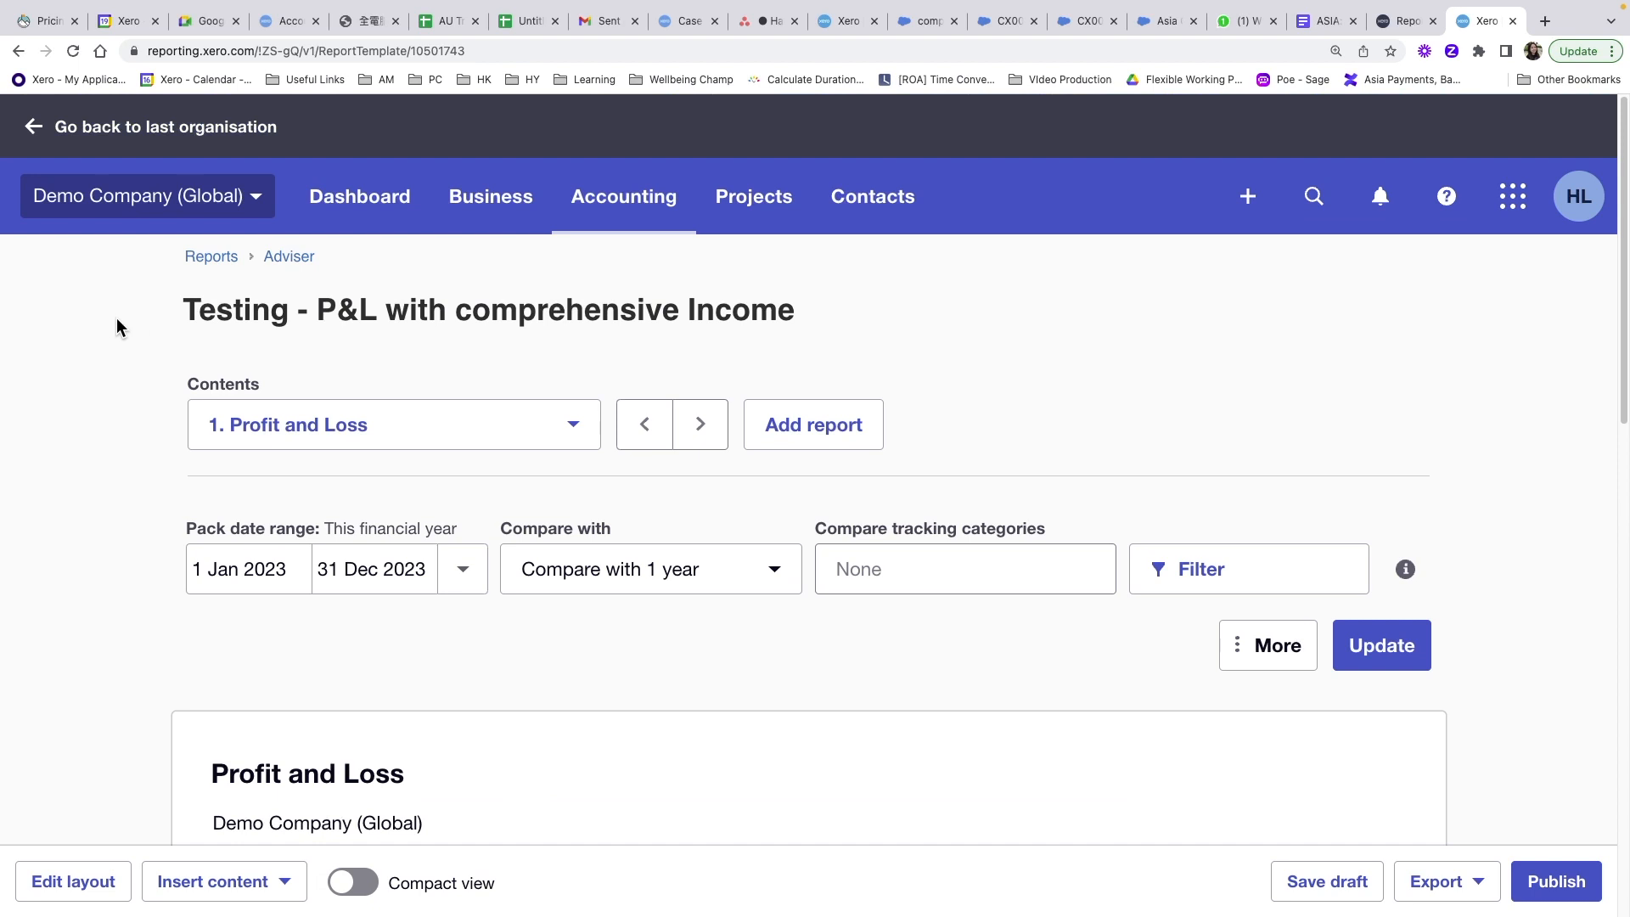
left_click(108, 215)
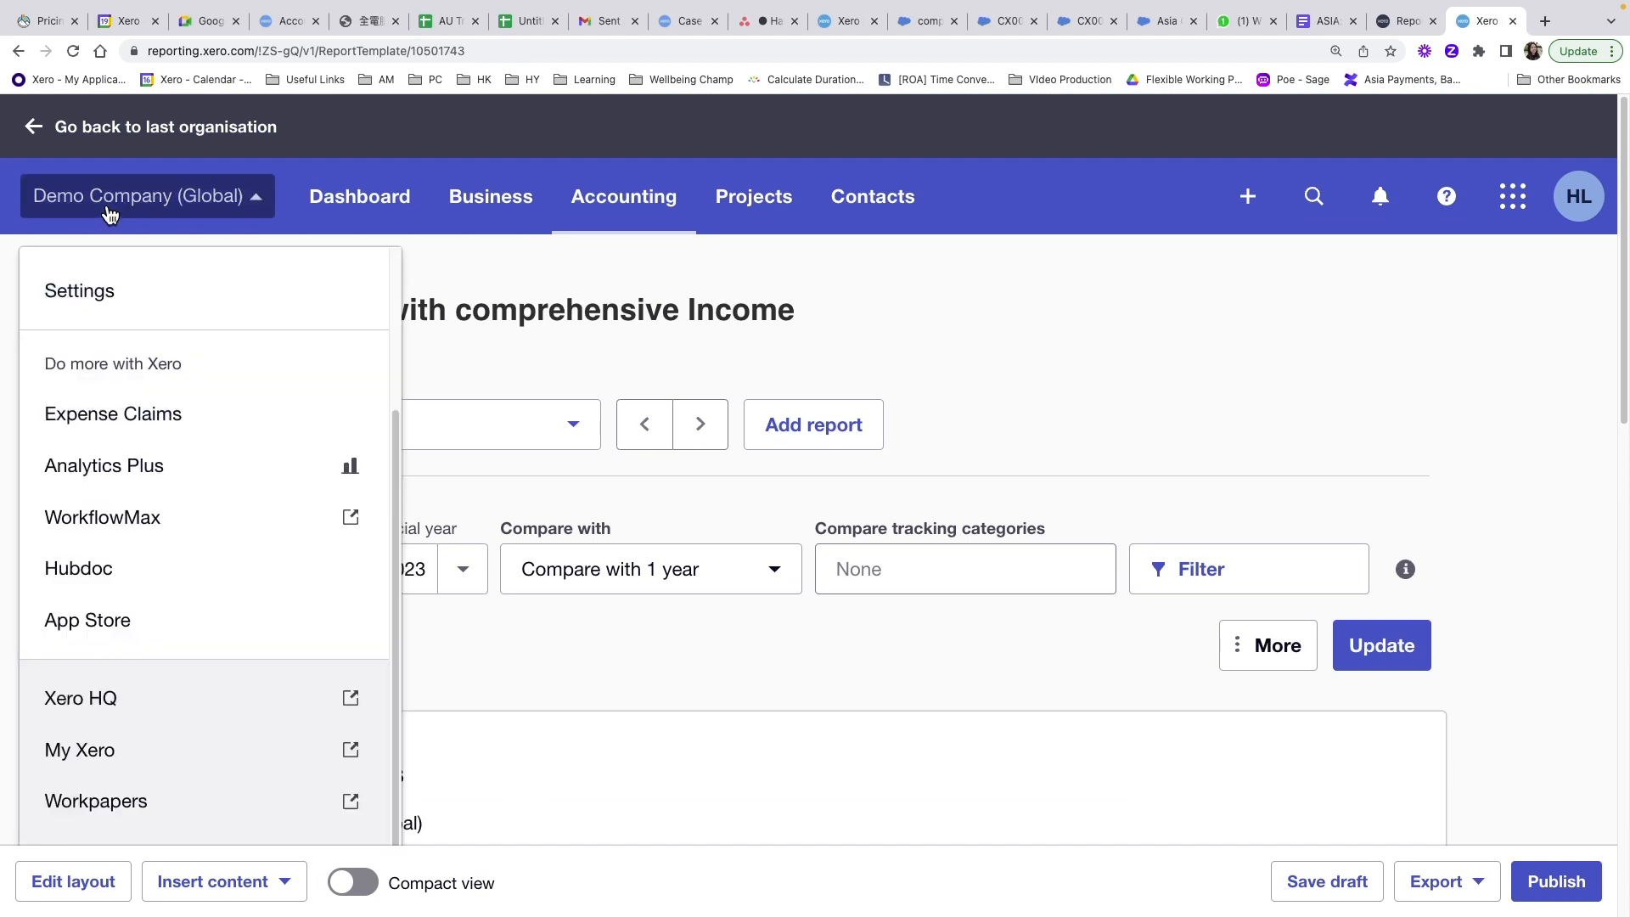
scroll(264, 641, "down", 3)
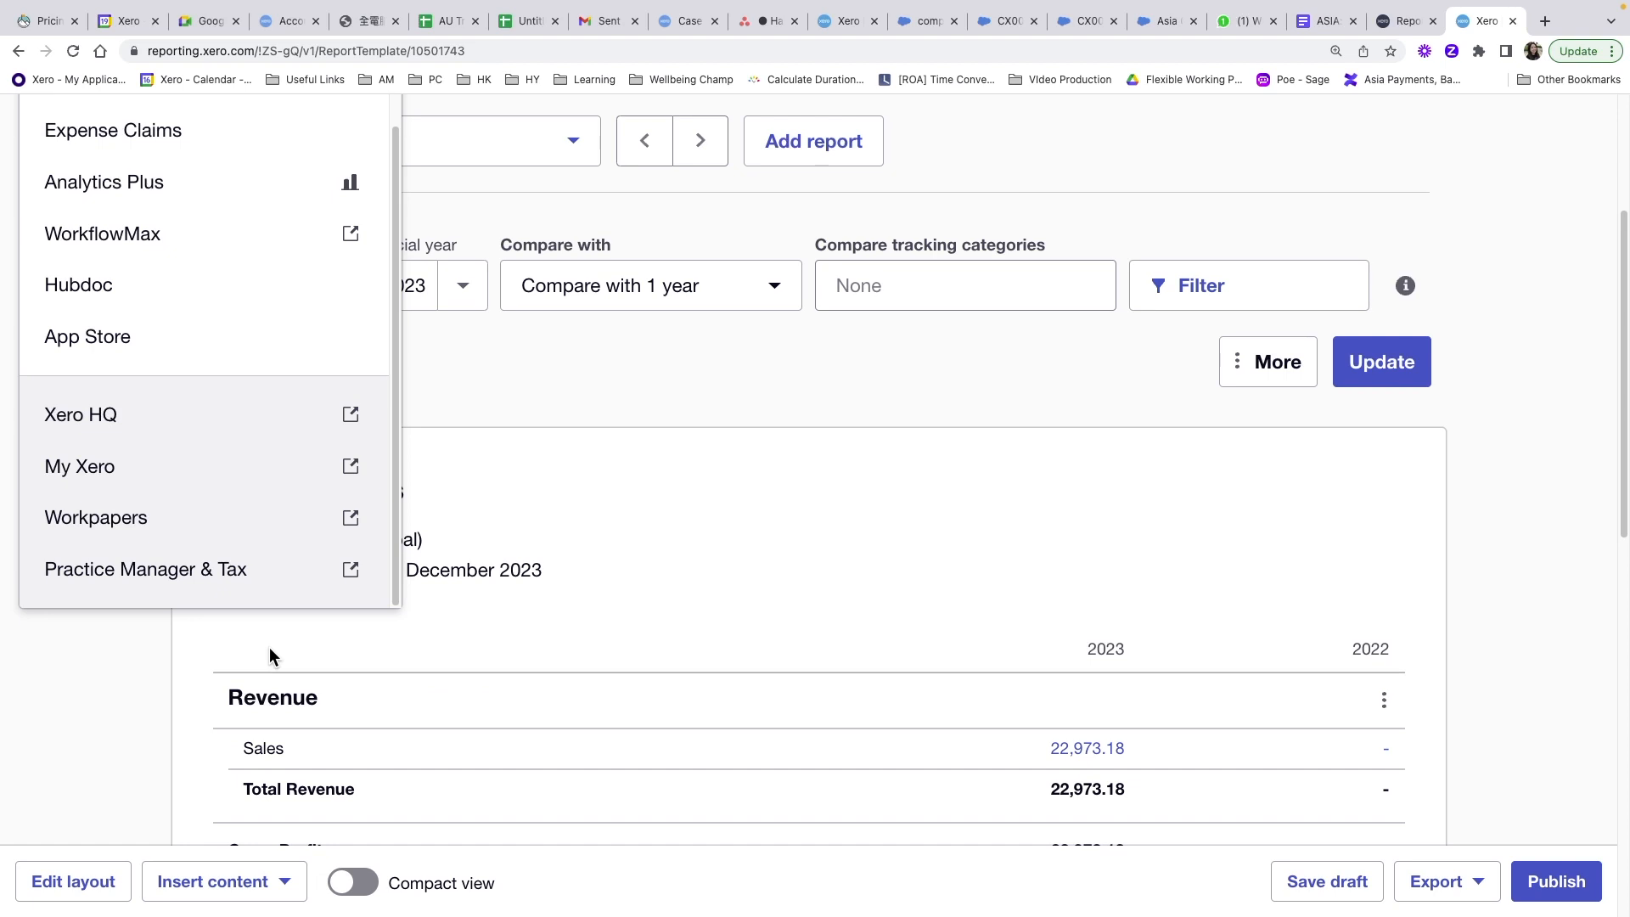
left_click(67, 425)
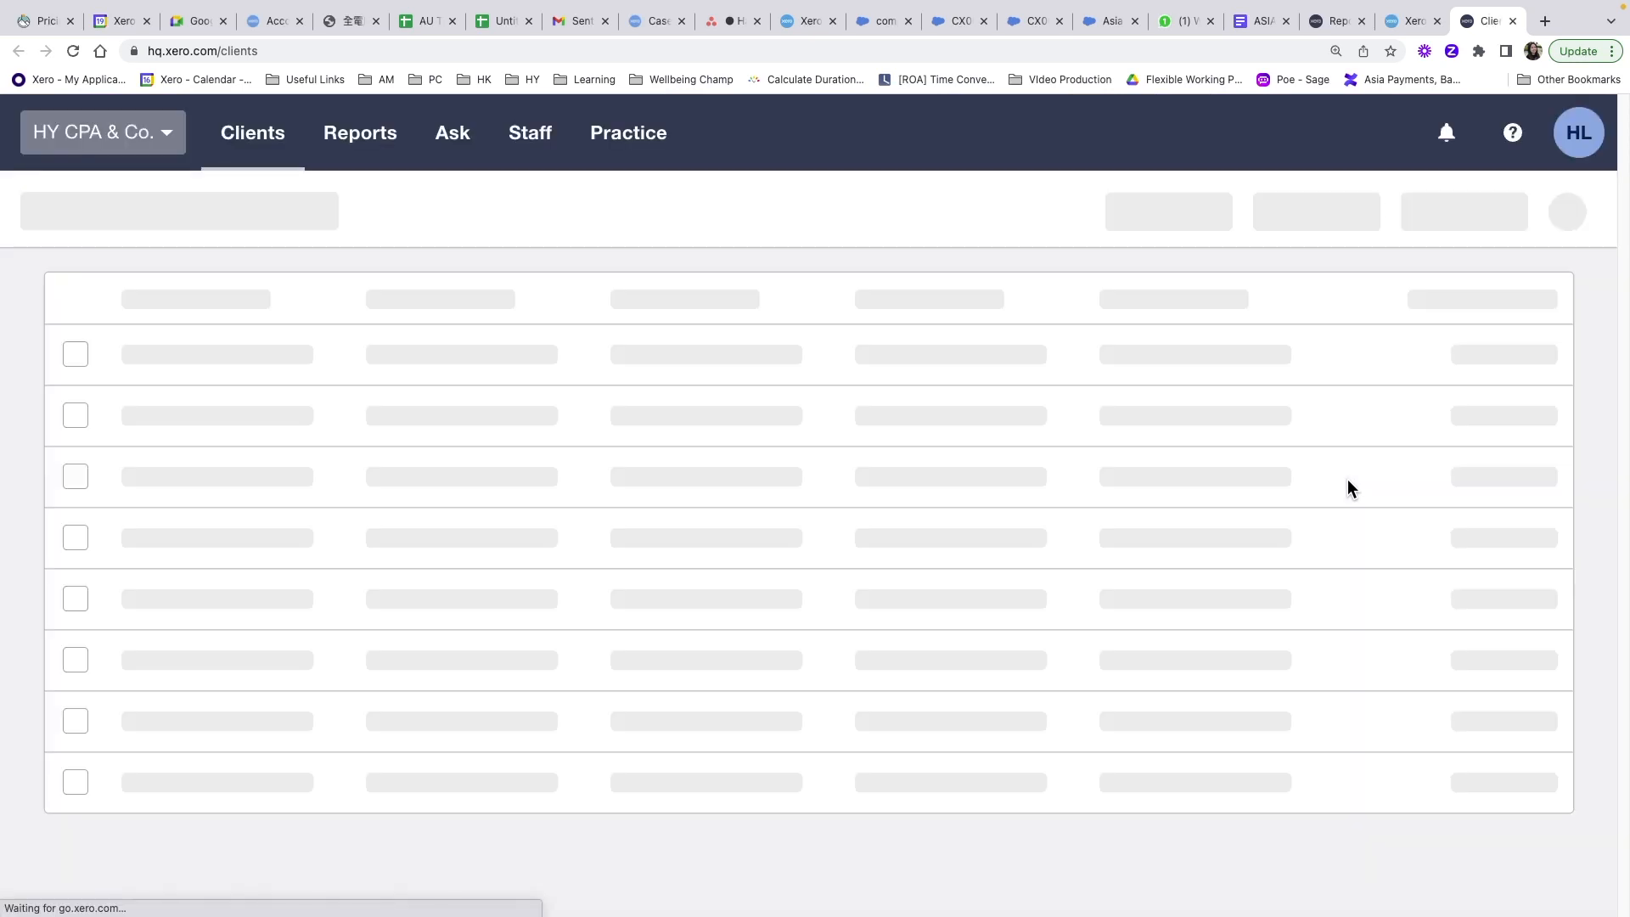
left_click(376, 143)
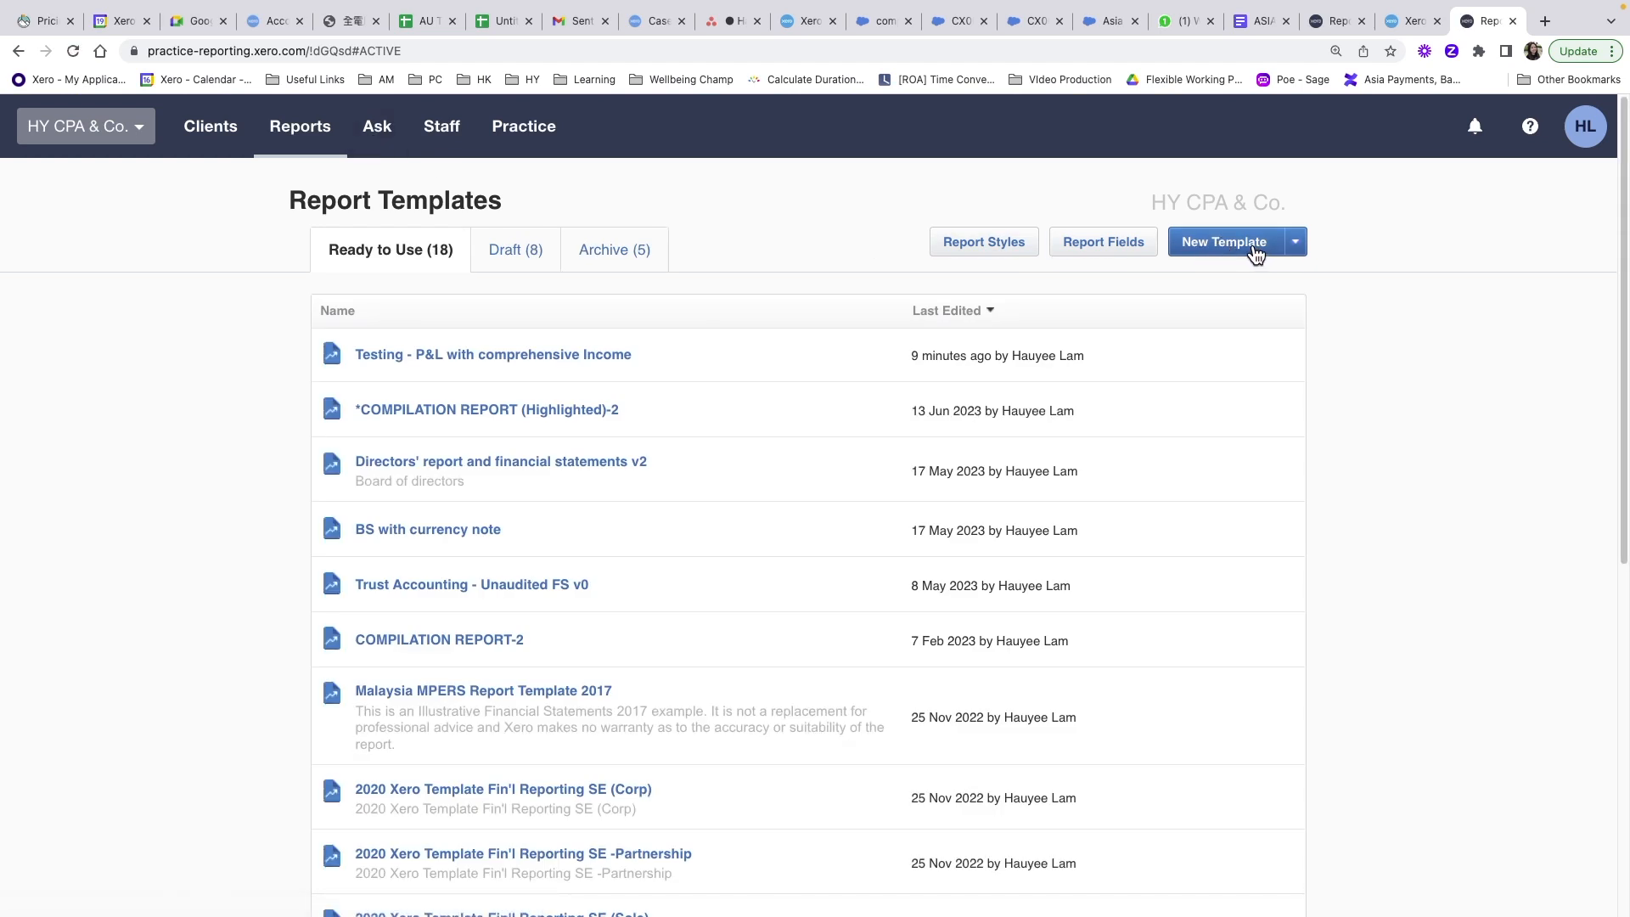
left_click(1218, 247)
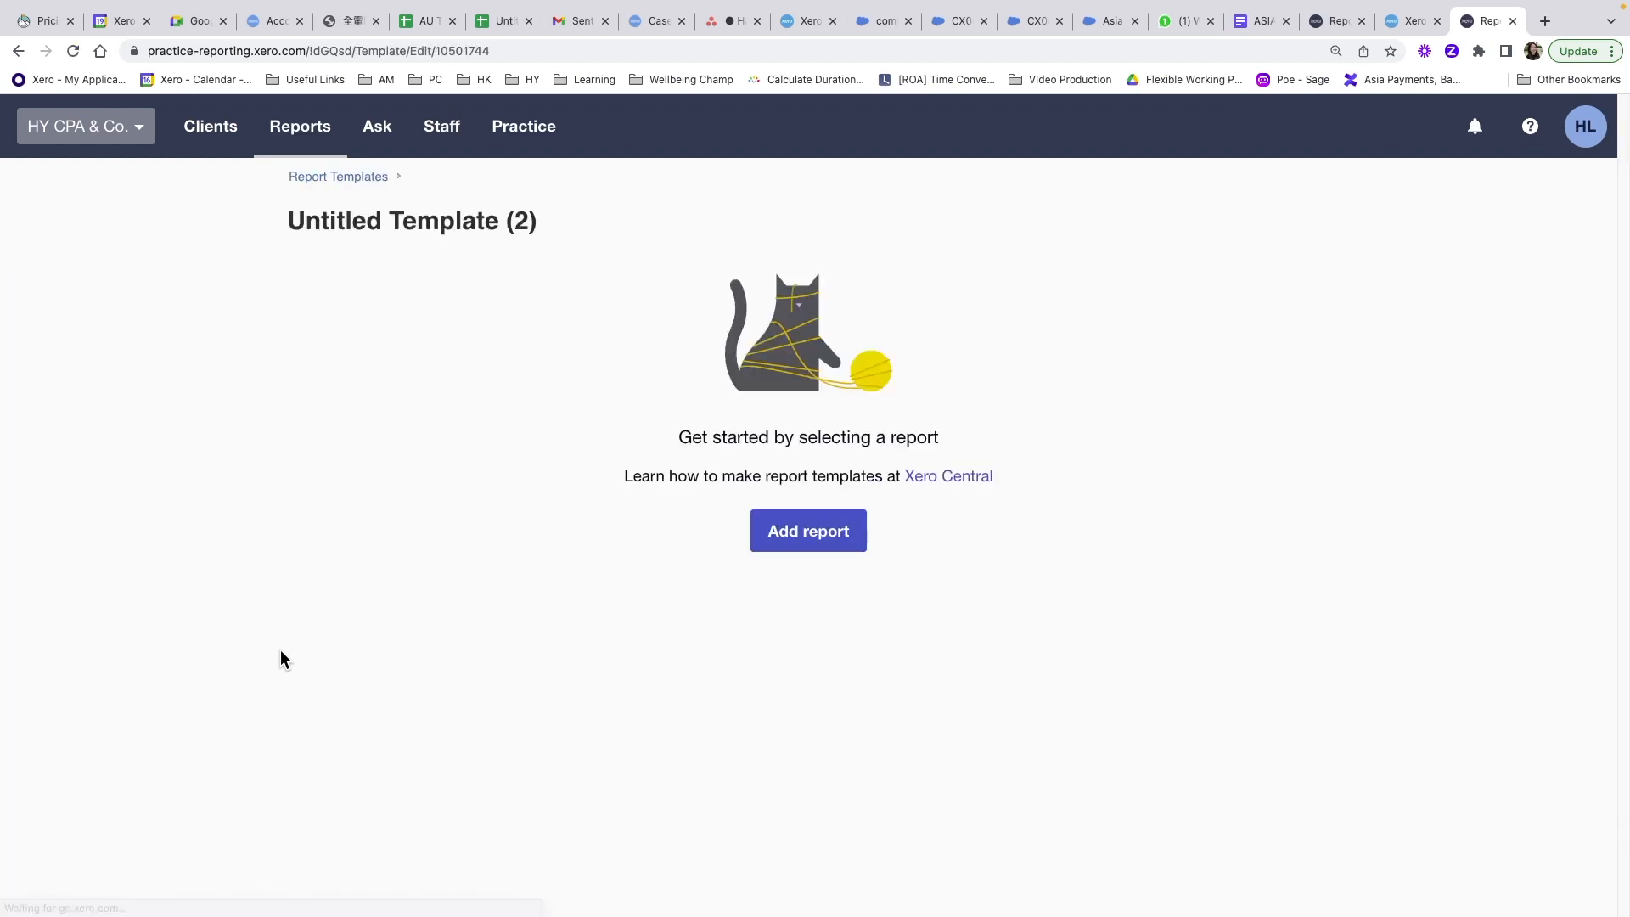
Add the Profit and Loss report to the untitled template.
left_click(808, 537)
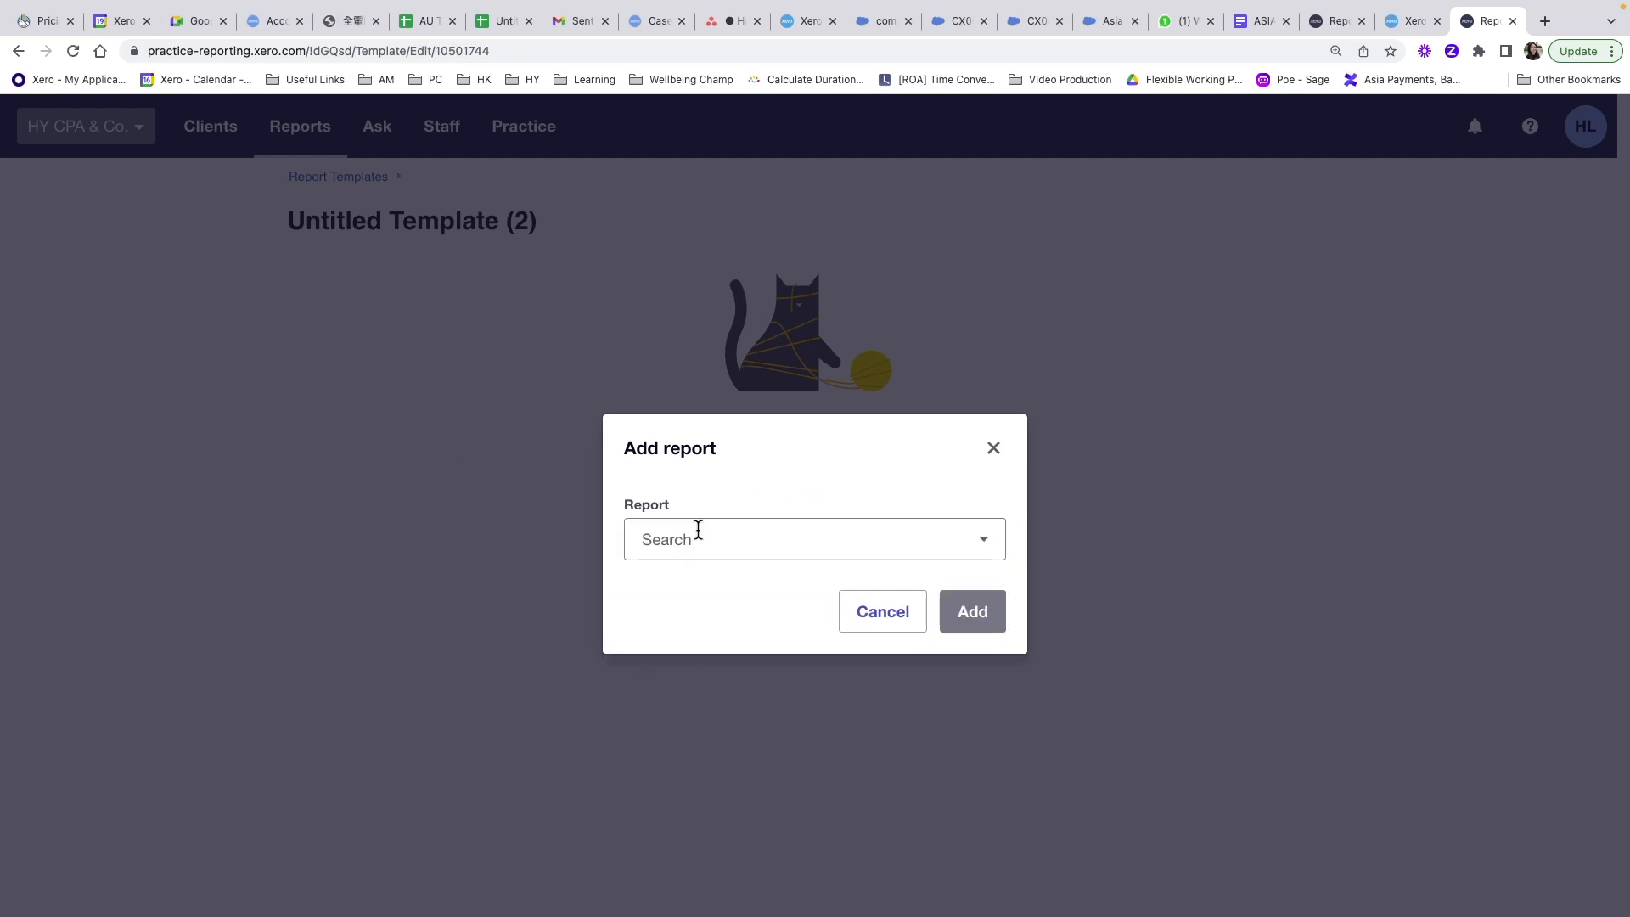
left_click(697, 533)
type("pr")
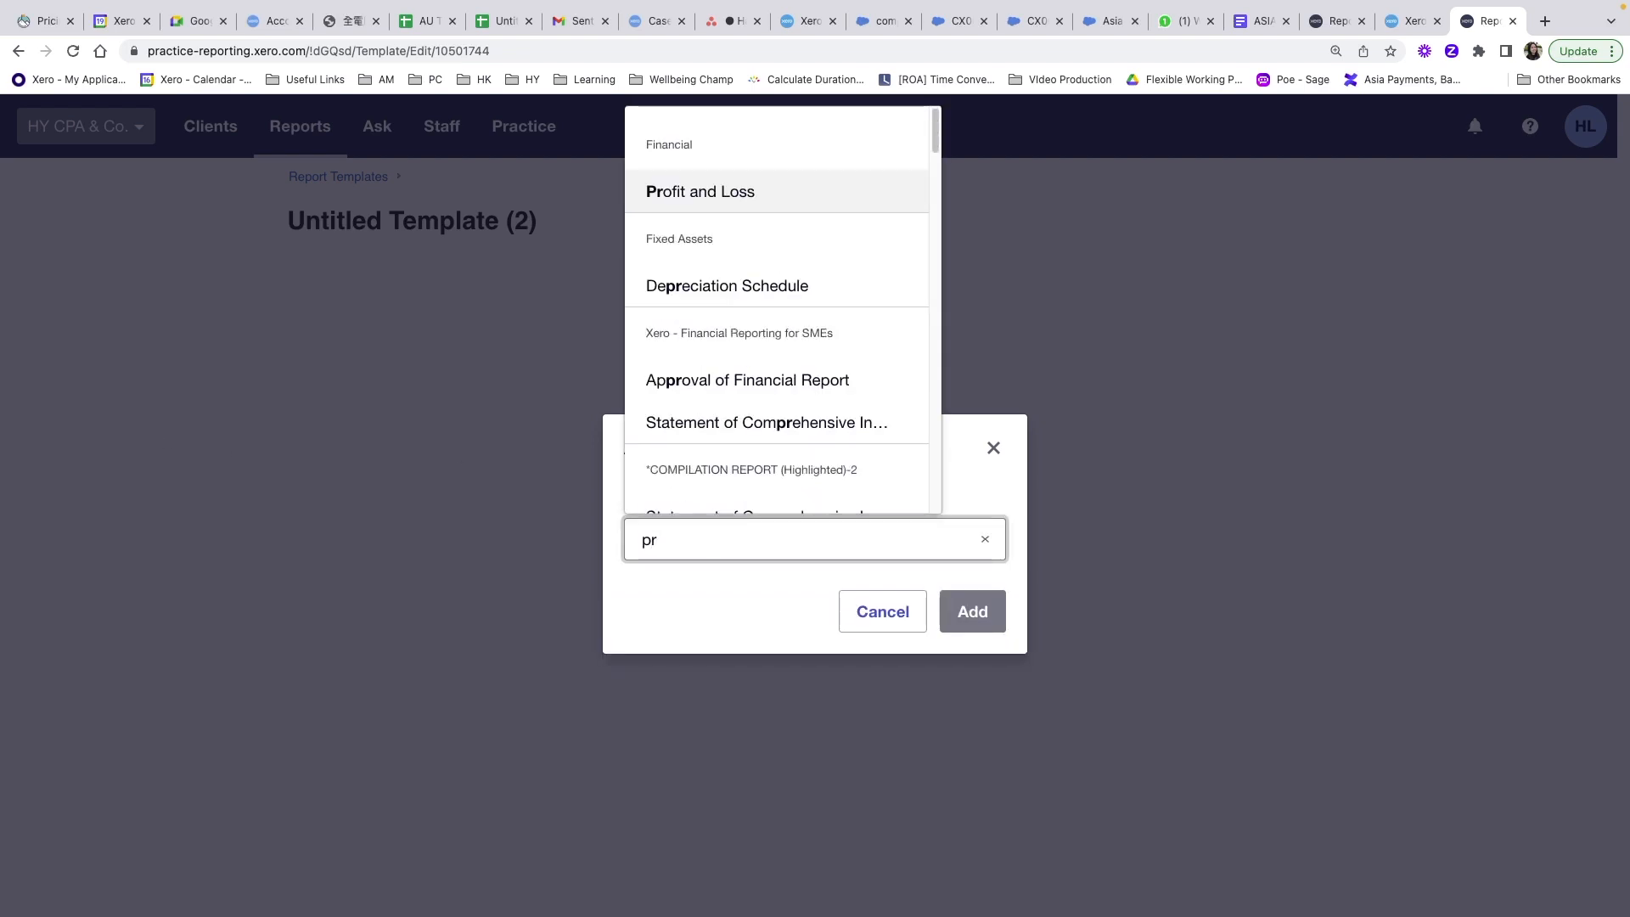
left_click(764, 200)
left_click(977, 619)
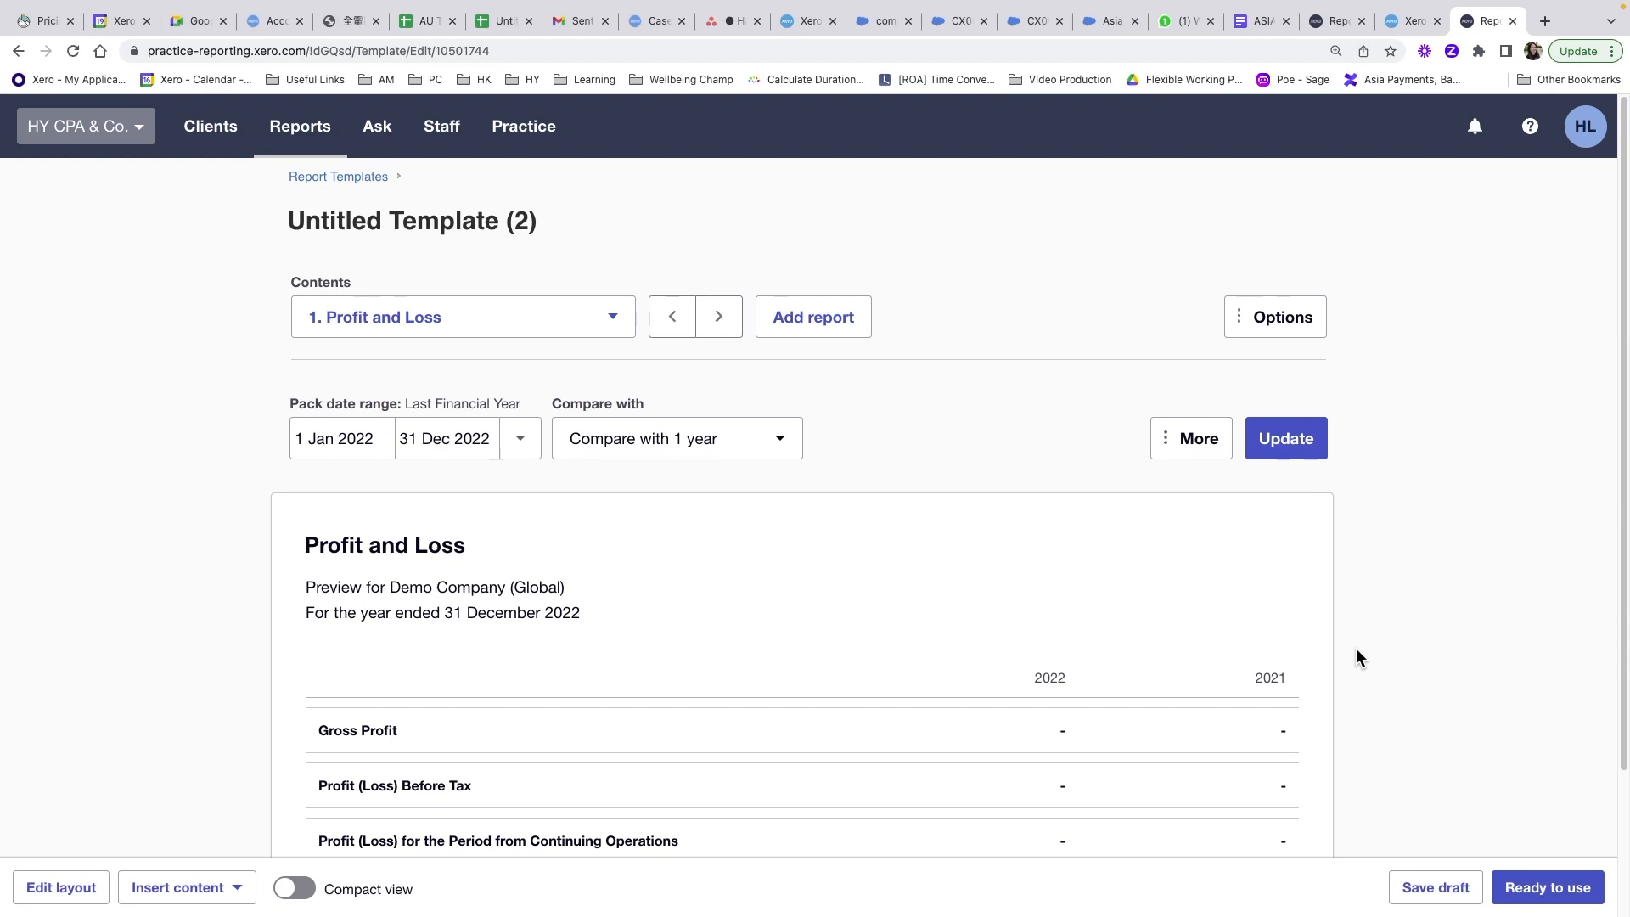
Open the Profit and Loss report's layout for editing and rename the first group heading from Revenue to Income.
scroll(1357, 658, "down", 2)
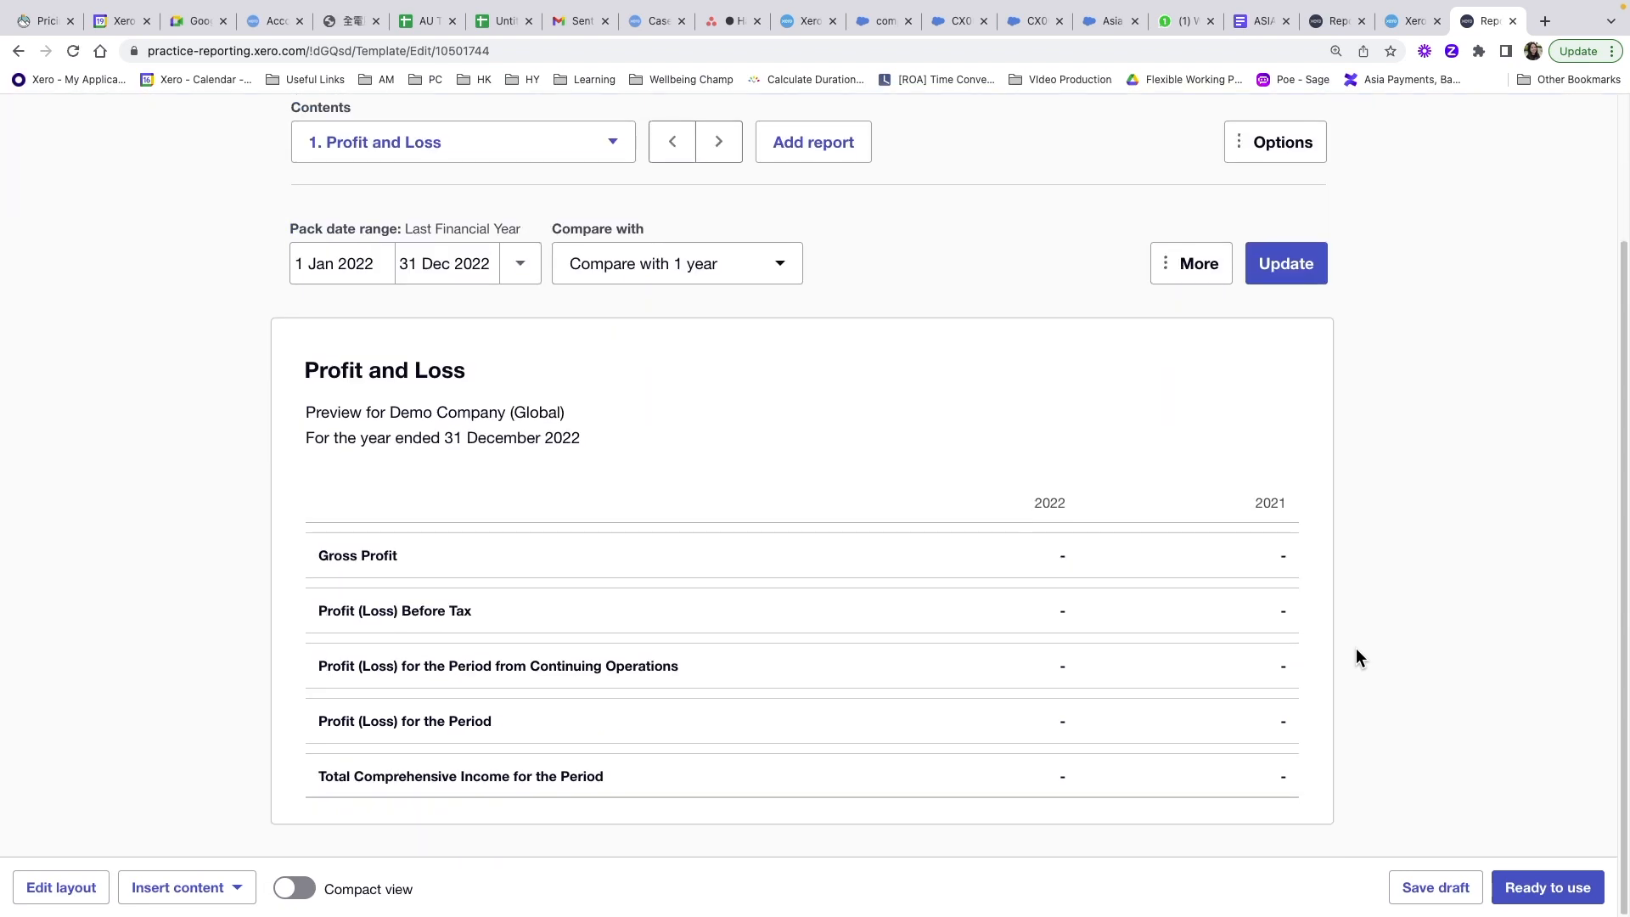
left_click(56, 891)
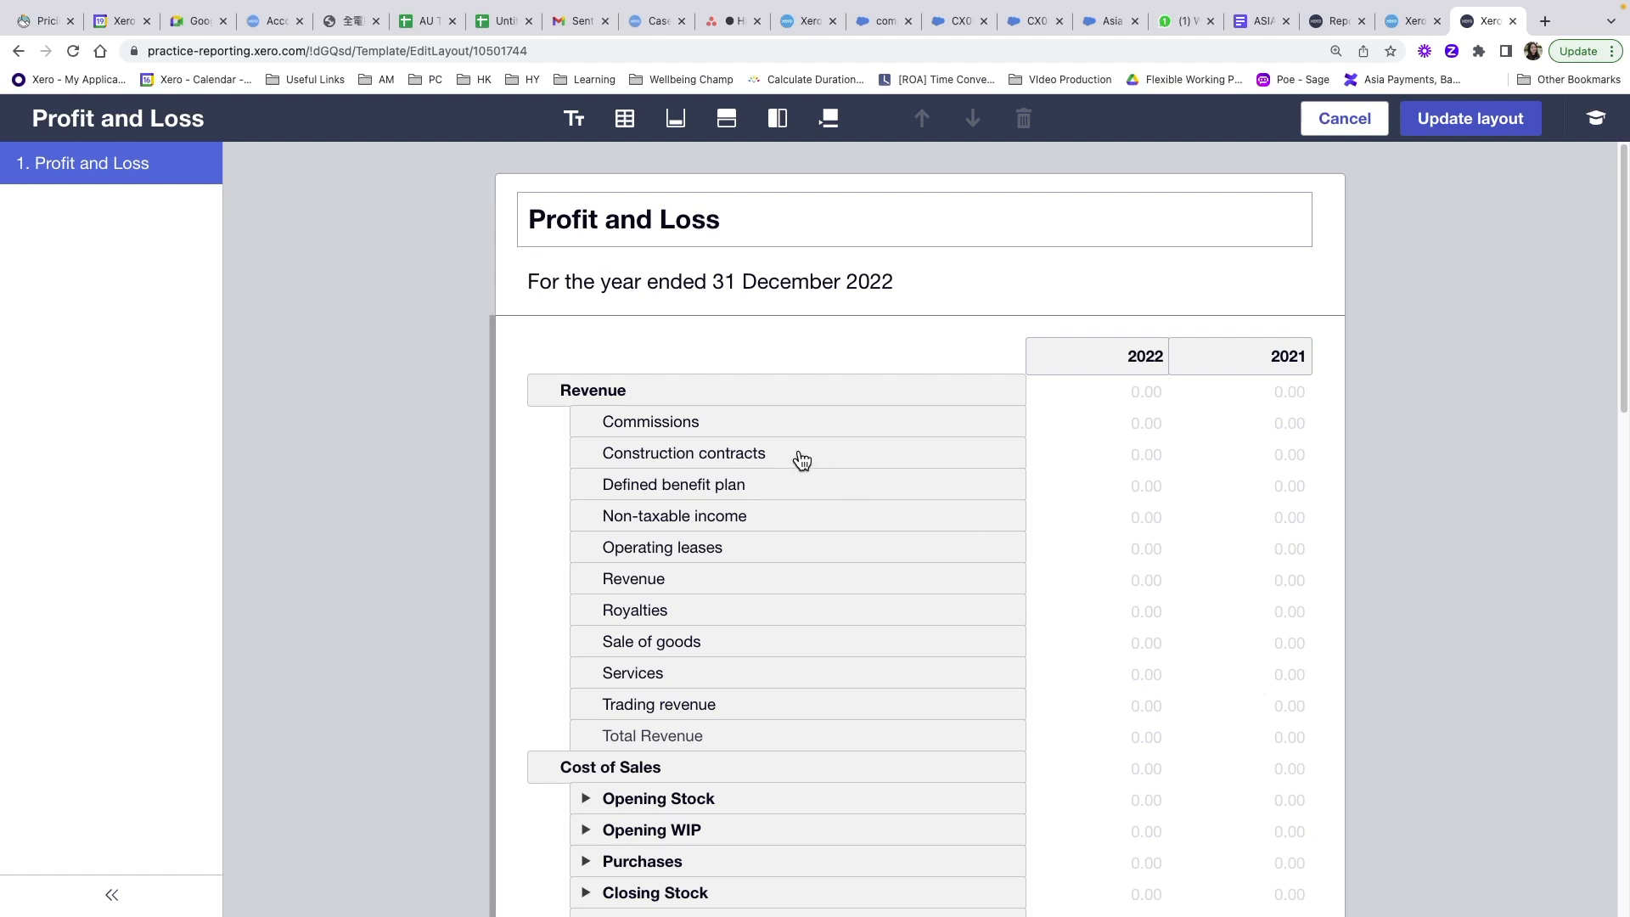
left_click(597, 390)
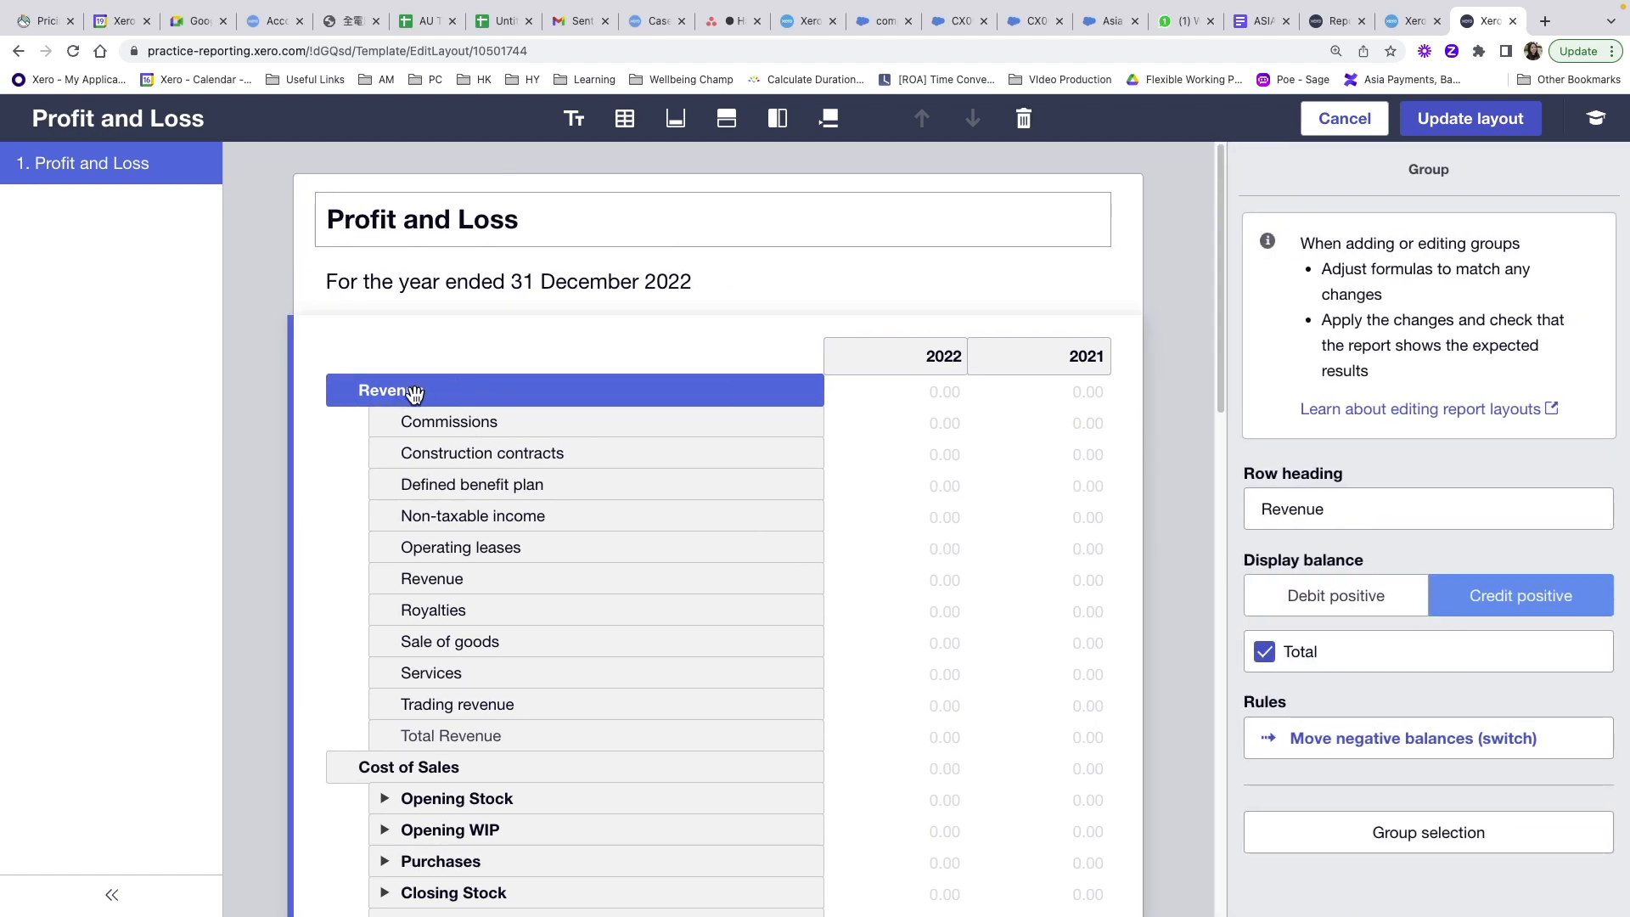
double_click(416, 391)
type("Income")
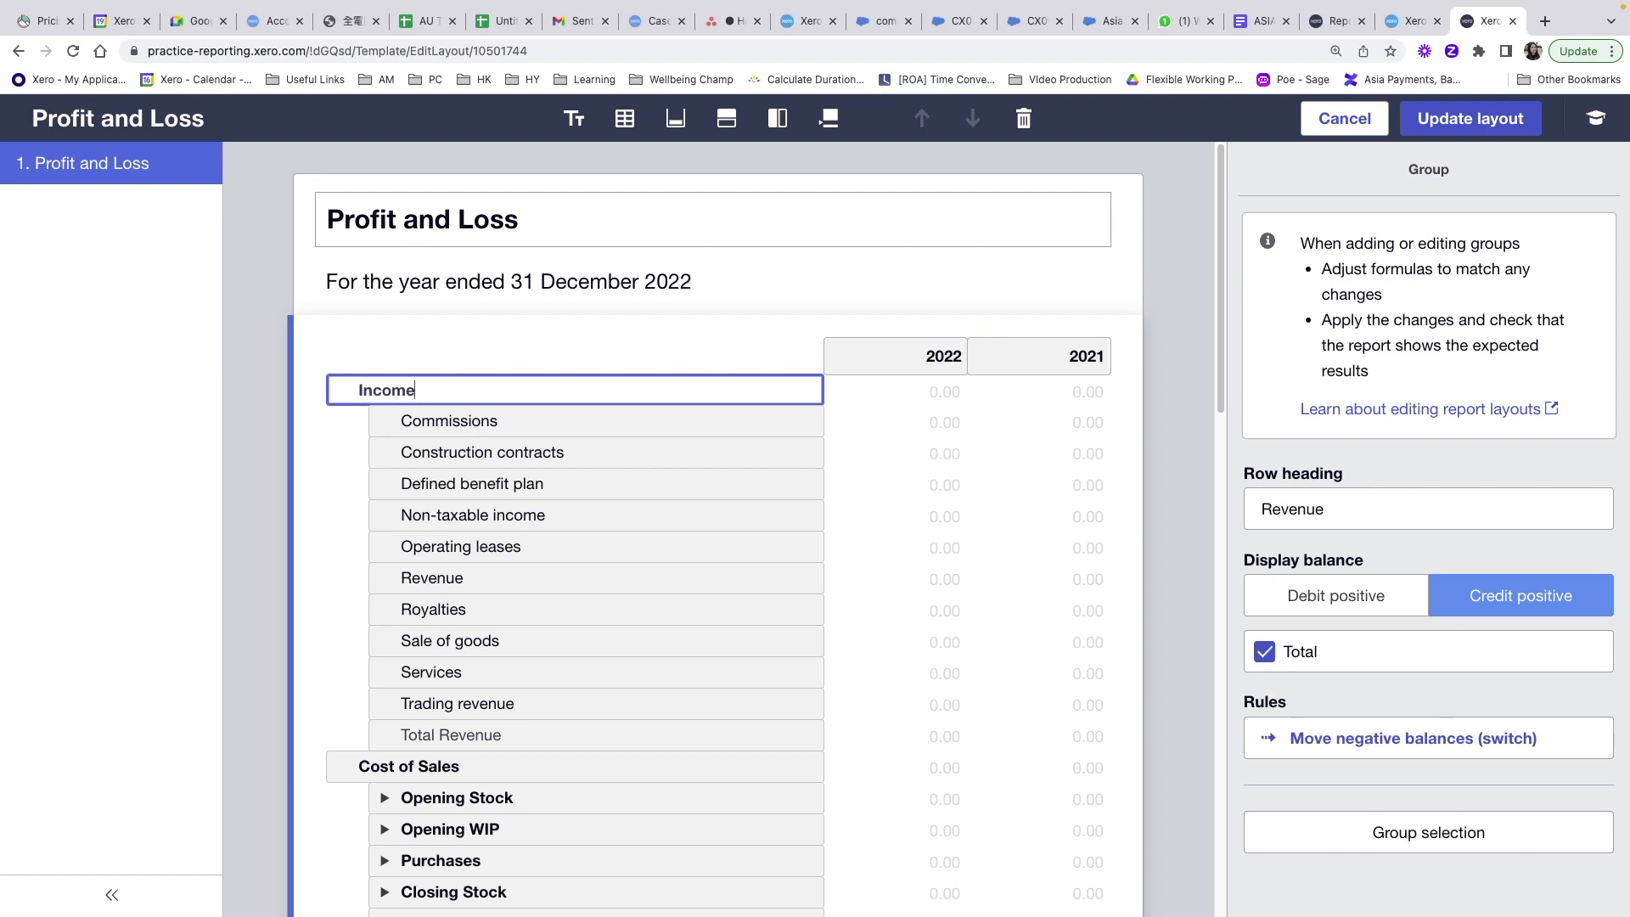
left_click(451, 445)
left_click(433, 425)
mouse_move(433, 425)
left_mouse_down()
mouse_move(484, 492)
mouse_move(475, 420)
mouse_move(441, 429)
left_mouse_up()
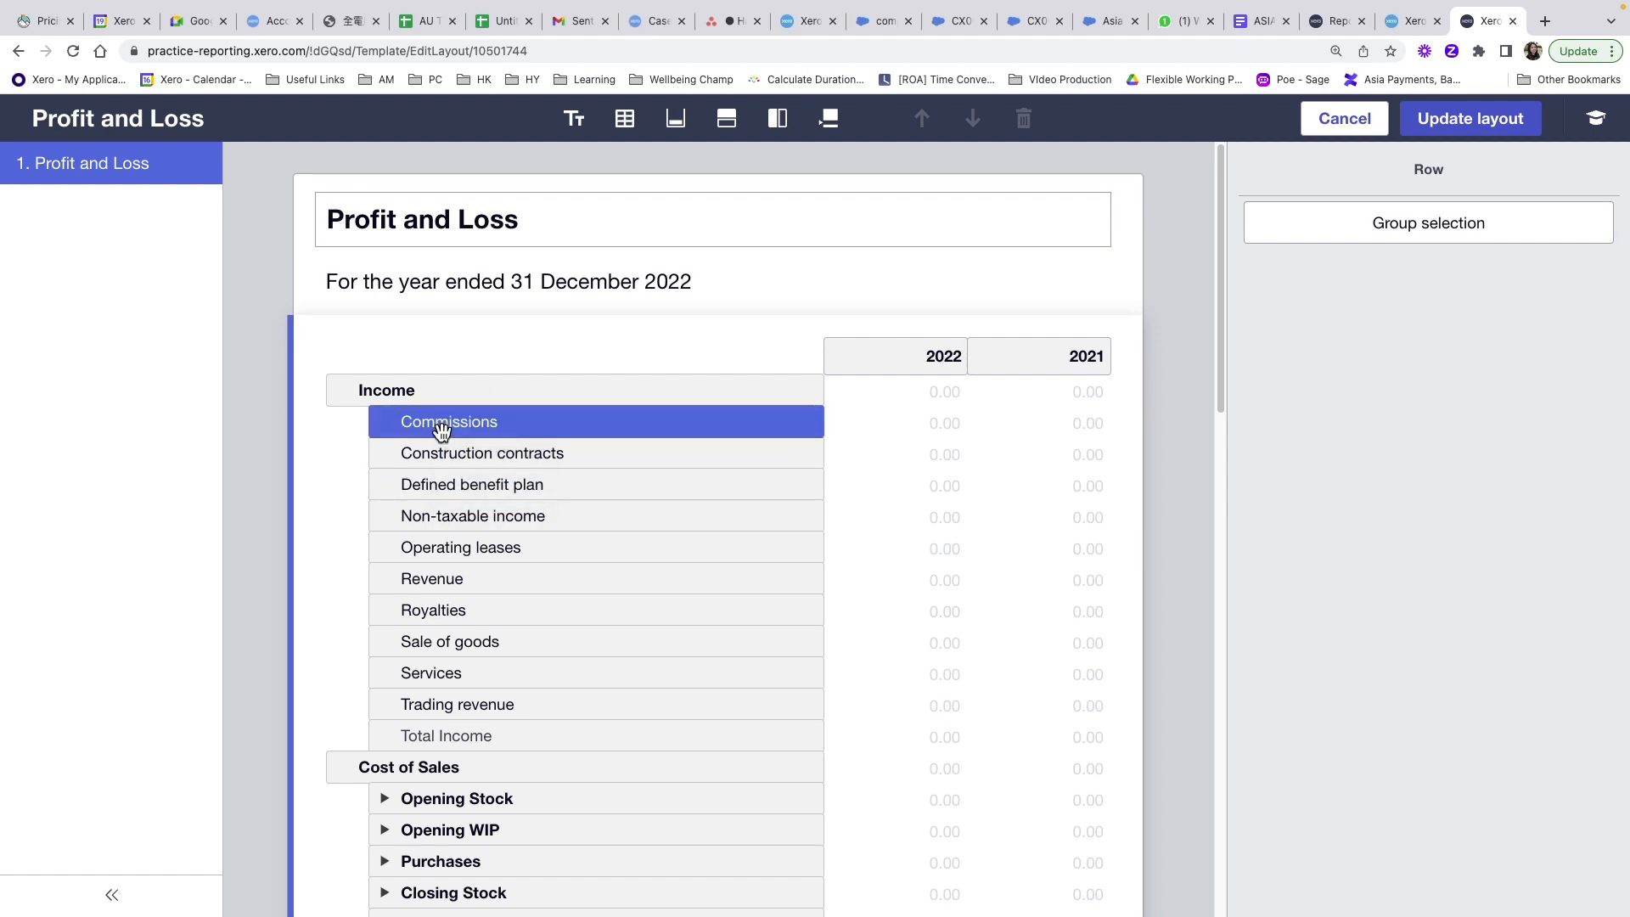
Examine the Opening Stock group, the Gross Profit formula and the remaining groups down to Total Comprehensive Income for the Period.
scroll(462, 680, "down", 4)
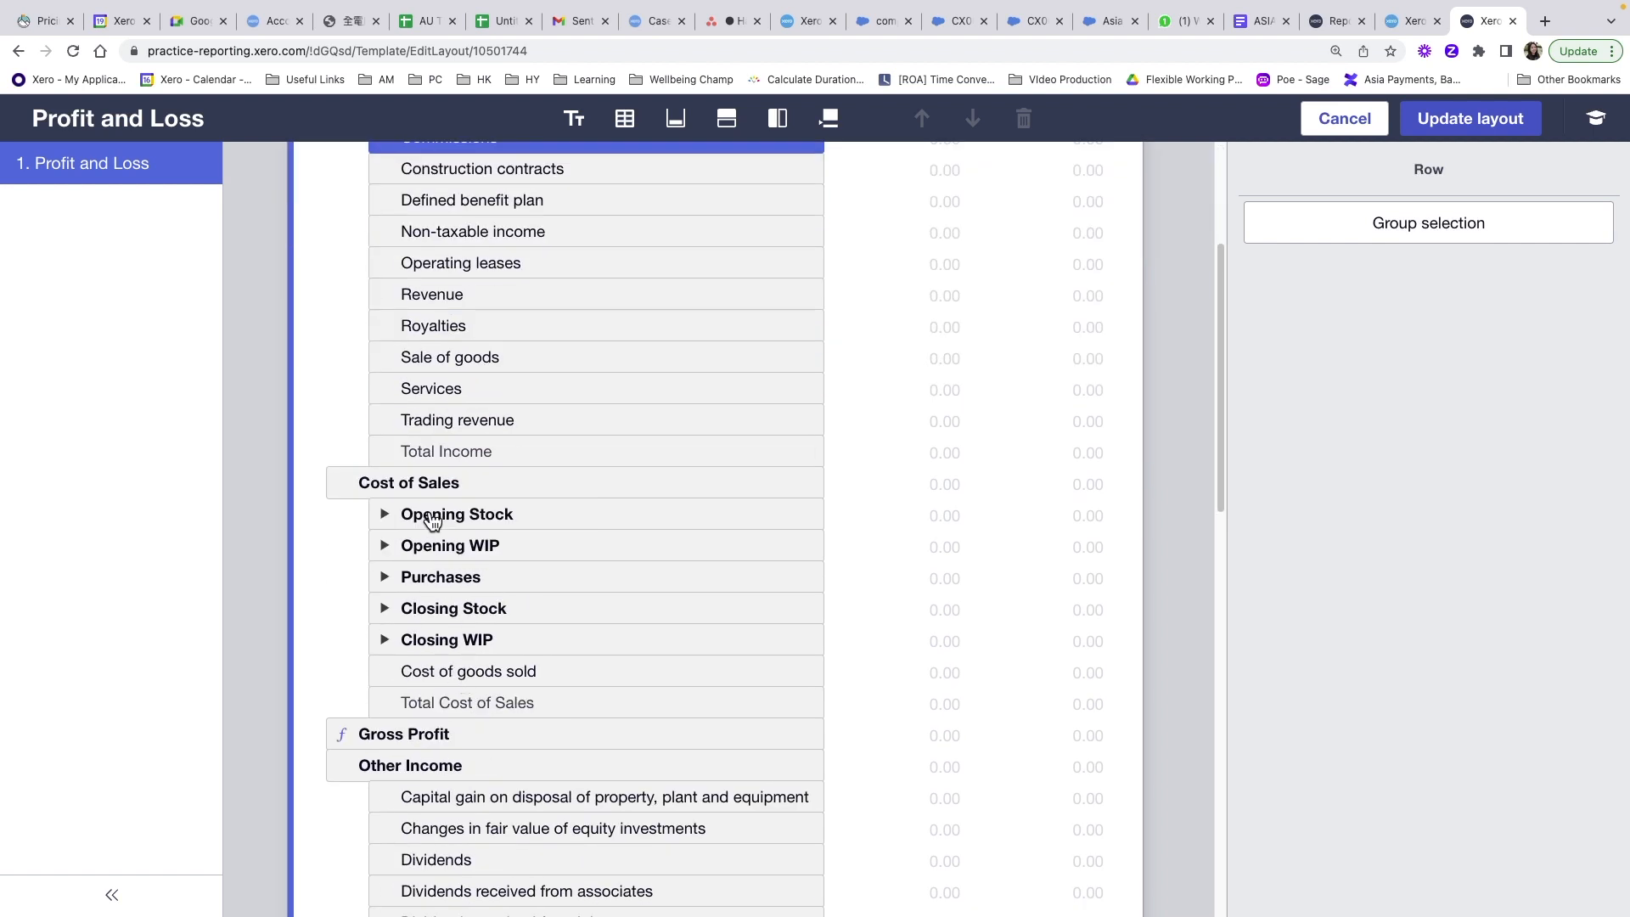
left_click(385, 517)
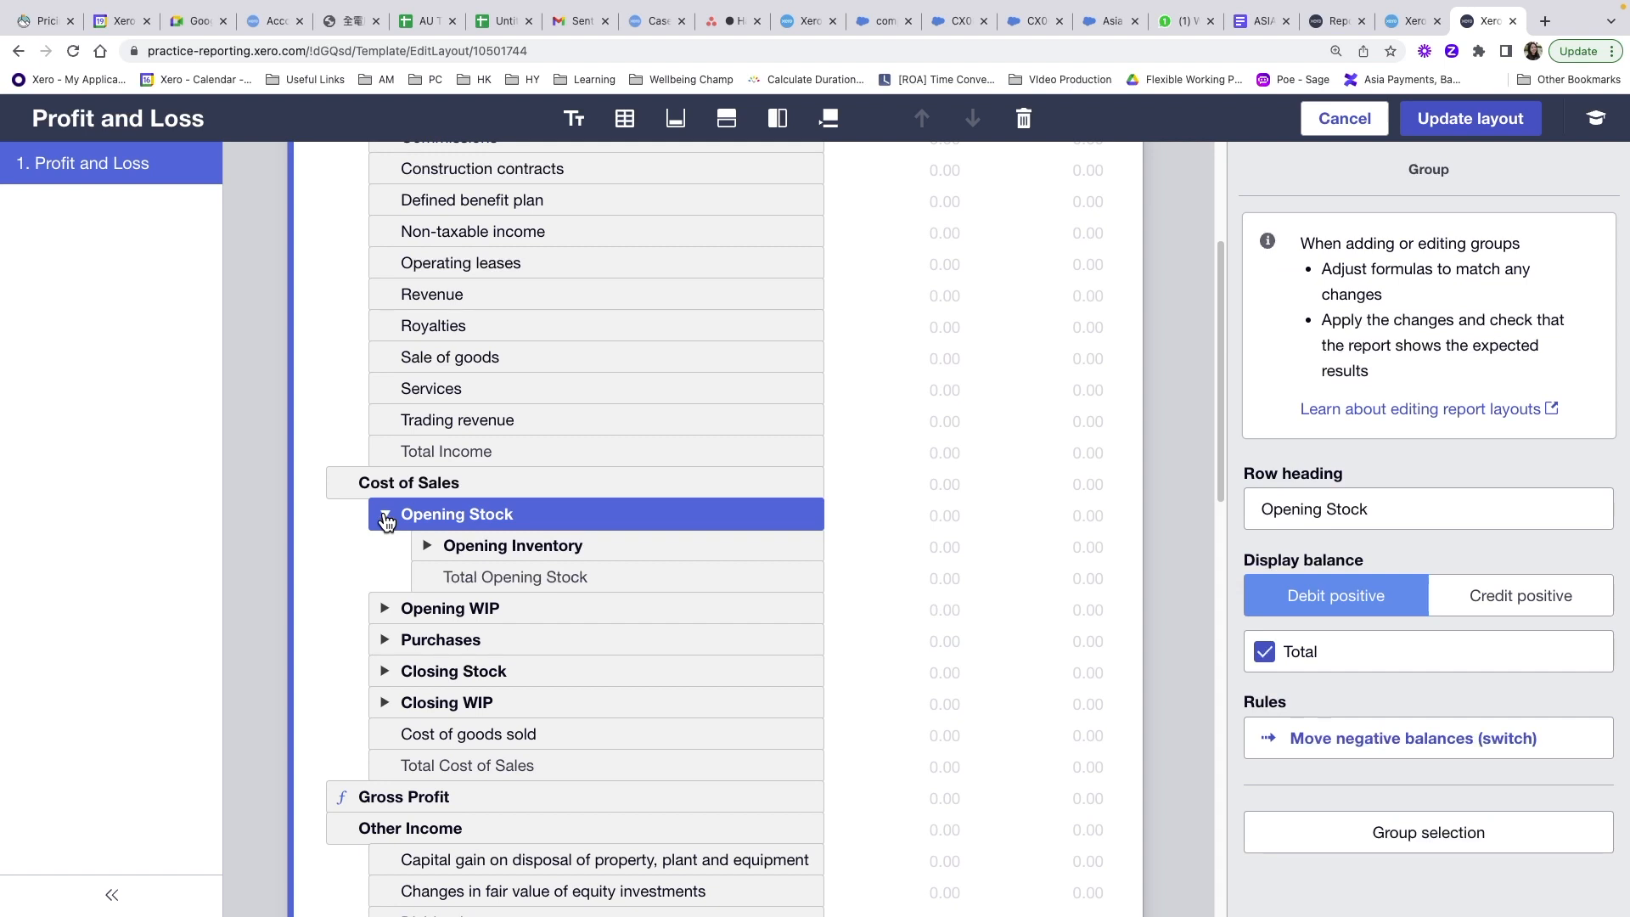
left_click(385, 517)
left_click(392, 735)
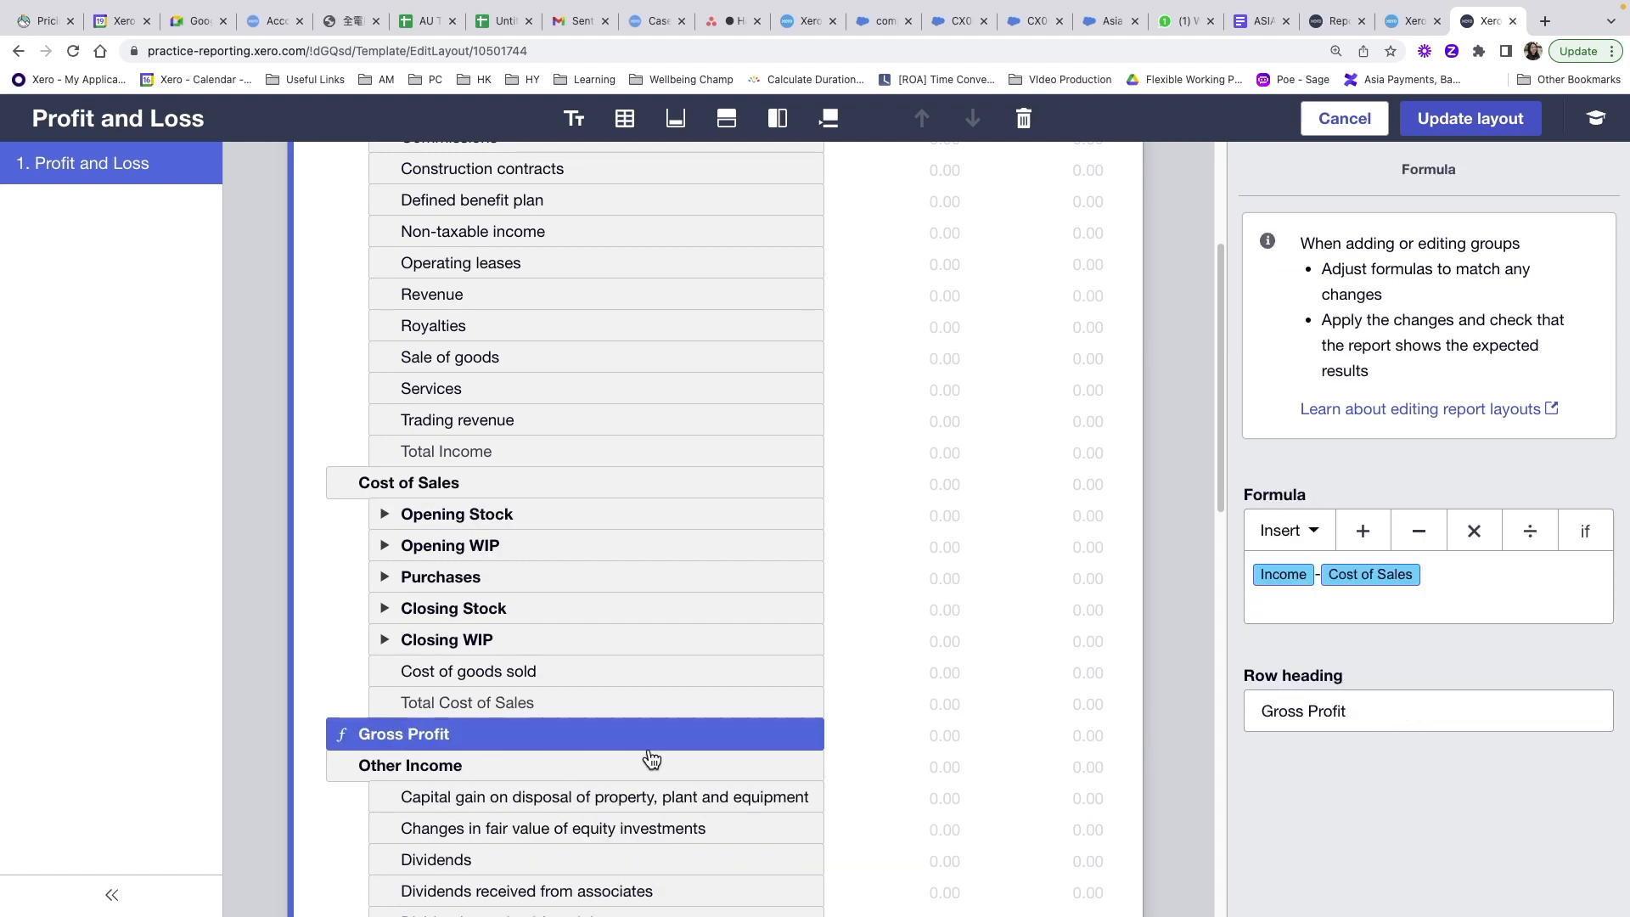
scroll(715, 652, "down", 8)
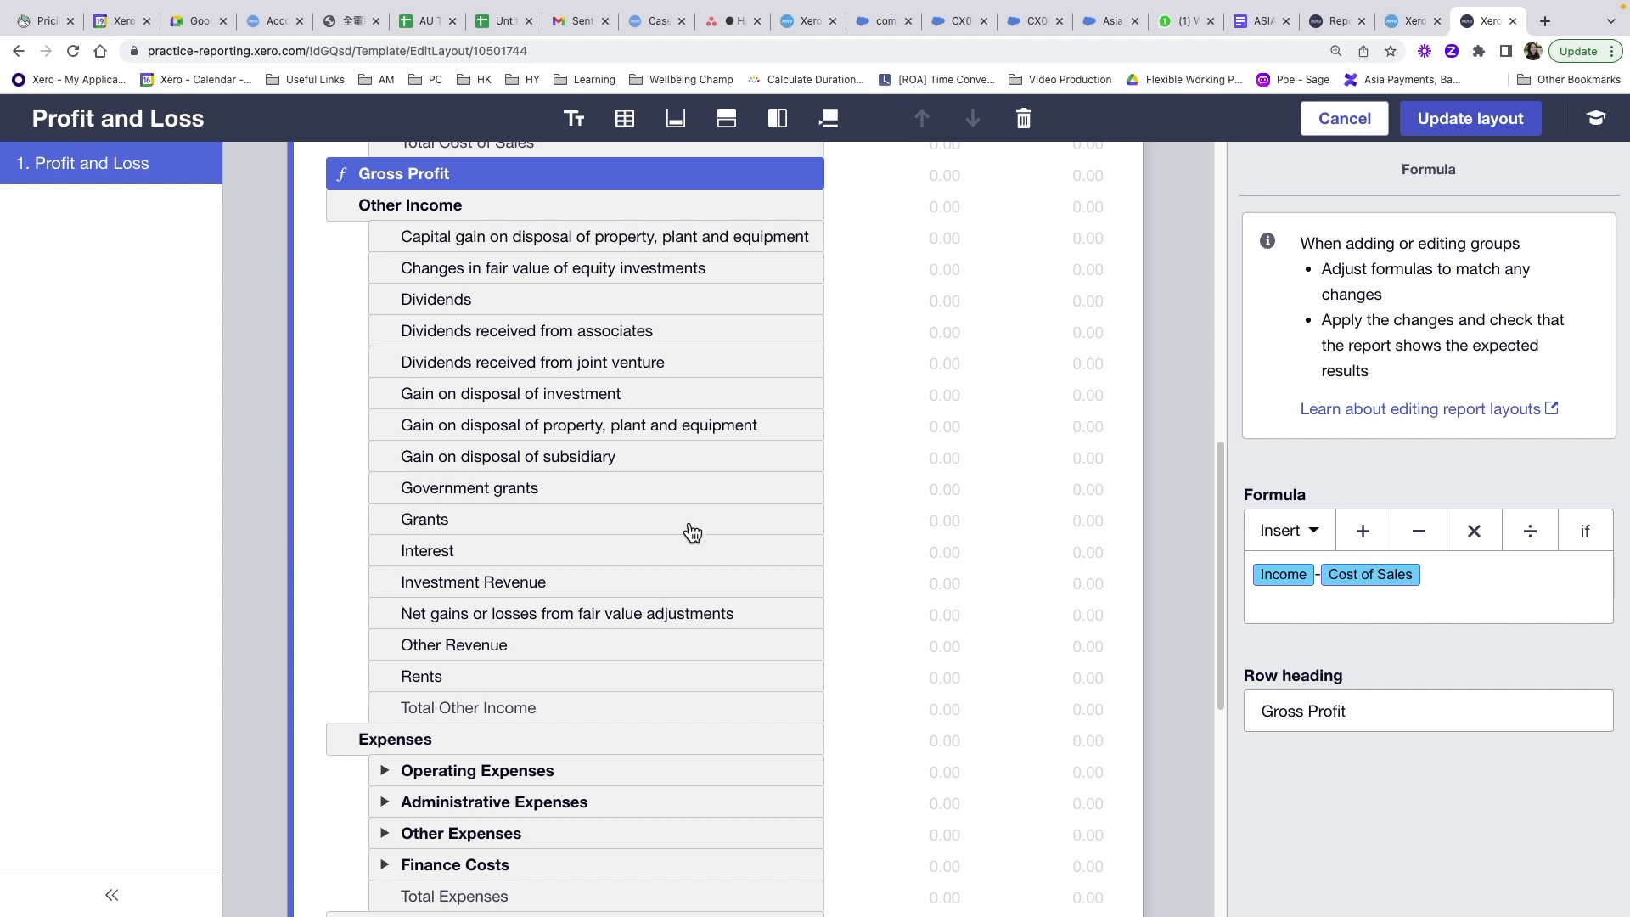
scroll(693, 532, "down", 7)
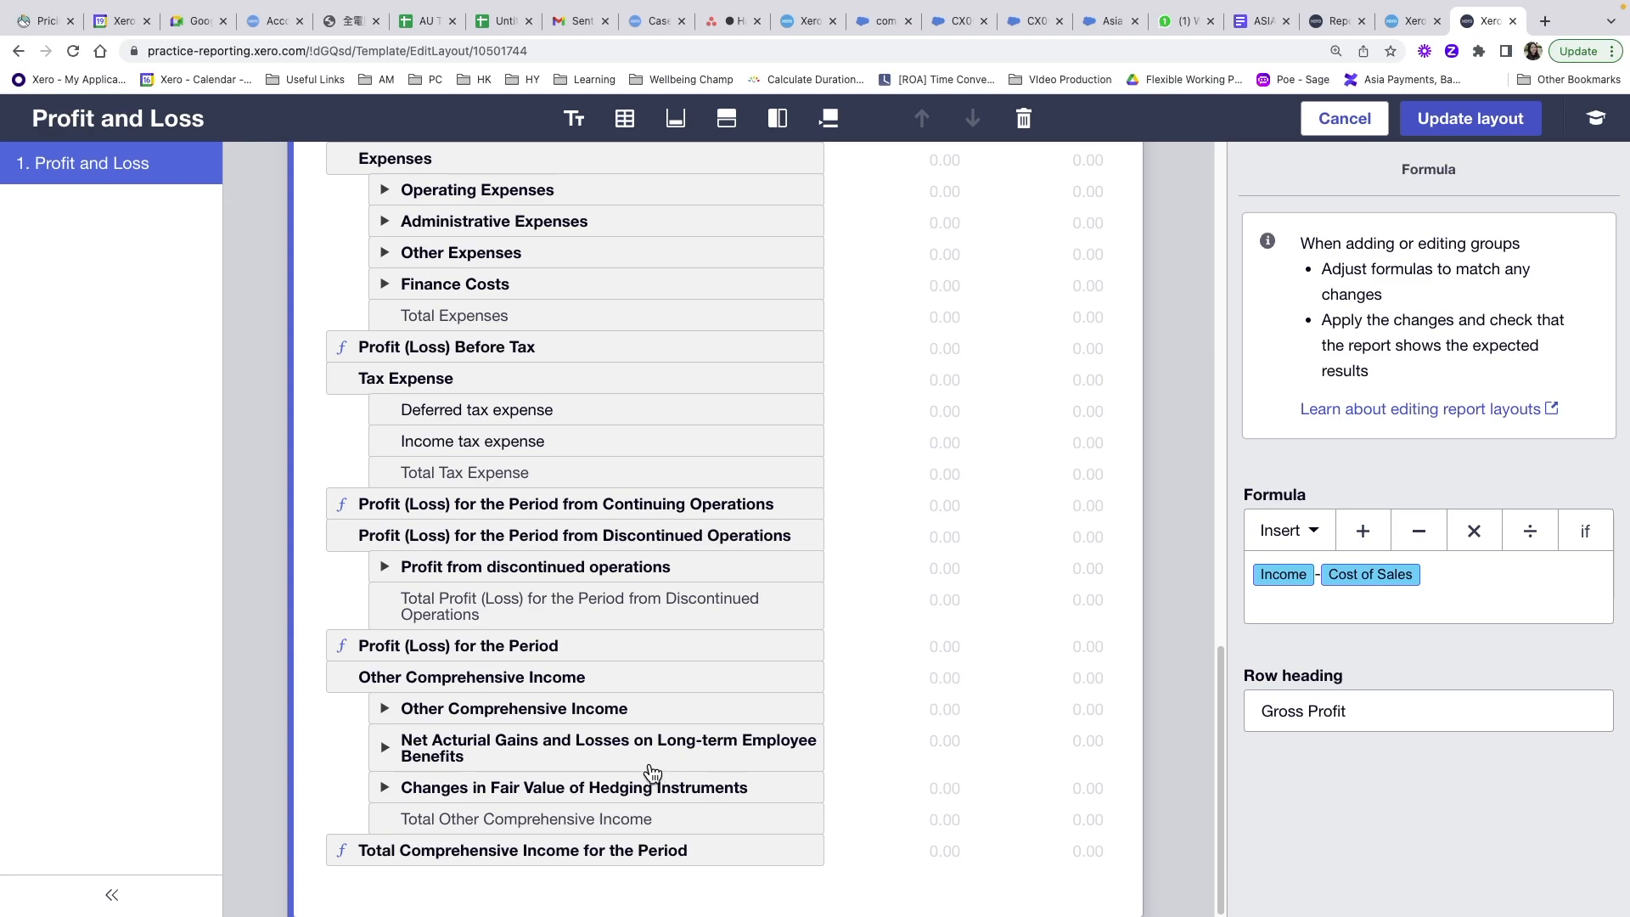
scroll(625, 764, "up", 7)
scroll(631, 758, "down", 7)
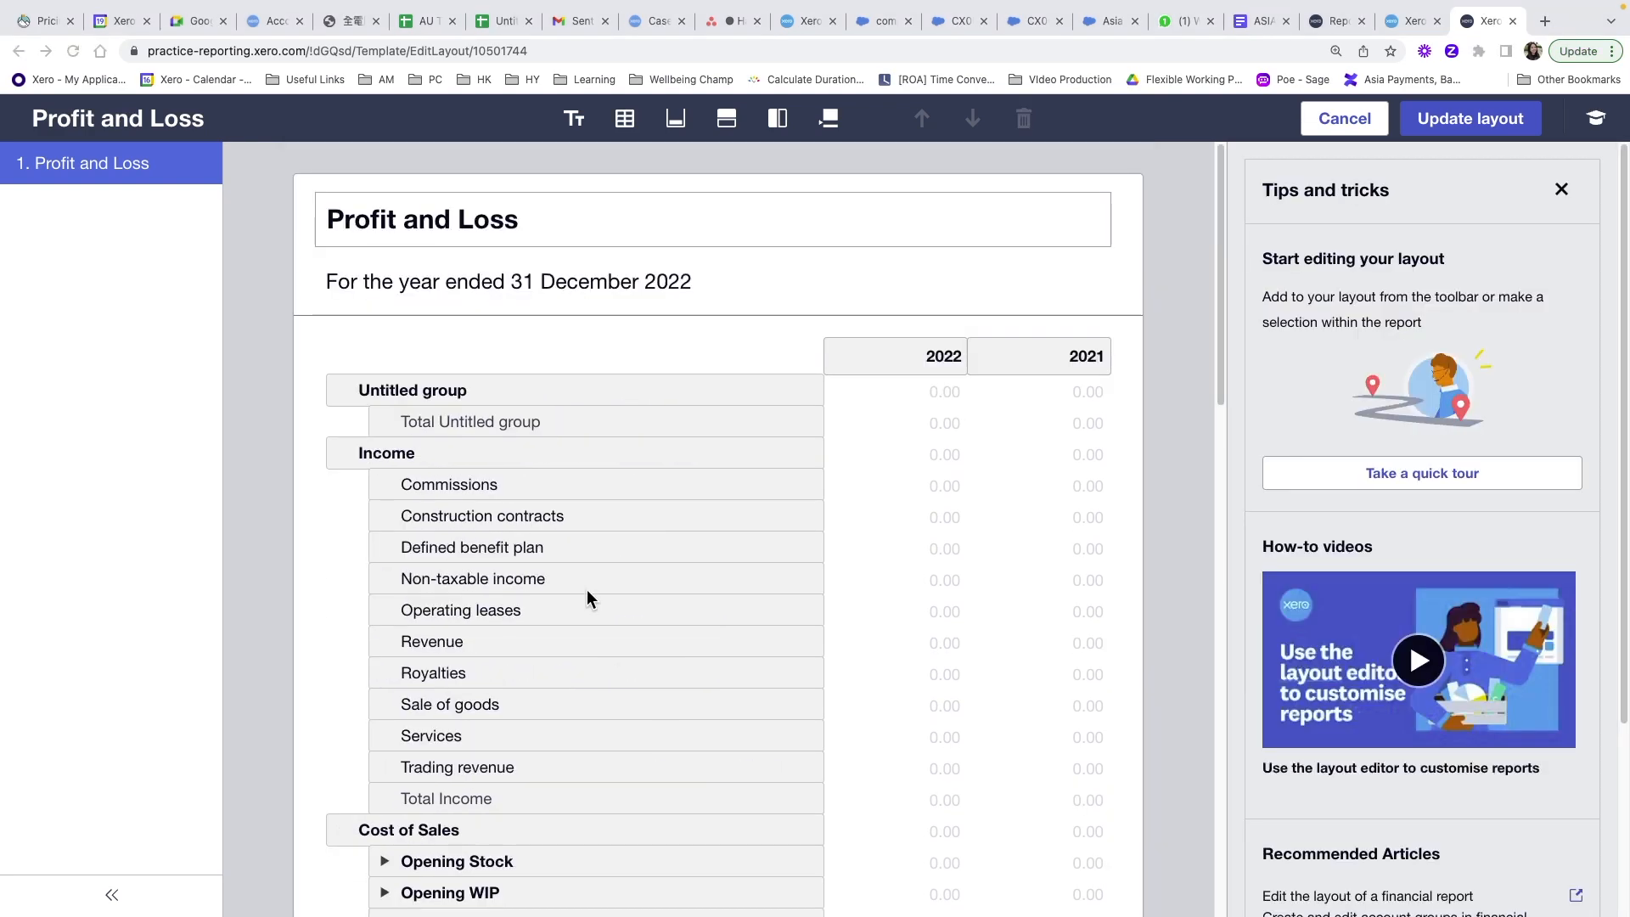
Add a schedule table below Total Comprehensive Income for the Period and turn off its numbered heading.
scroll(588, 599, "down", 20)
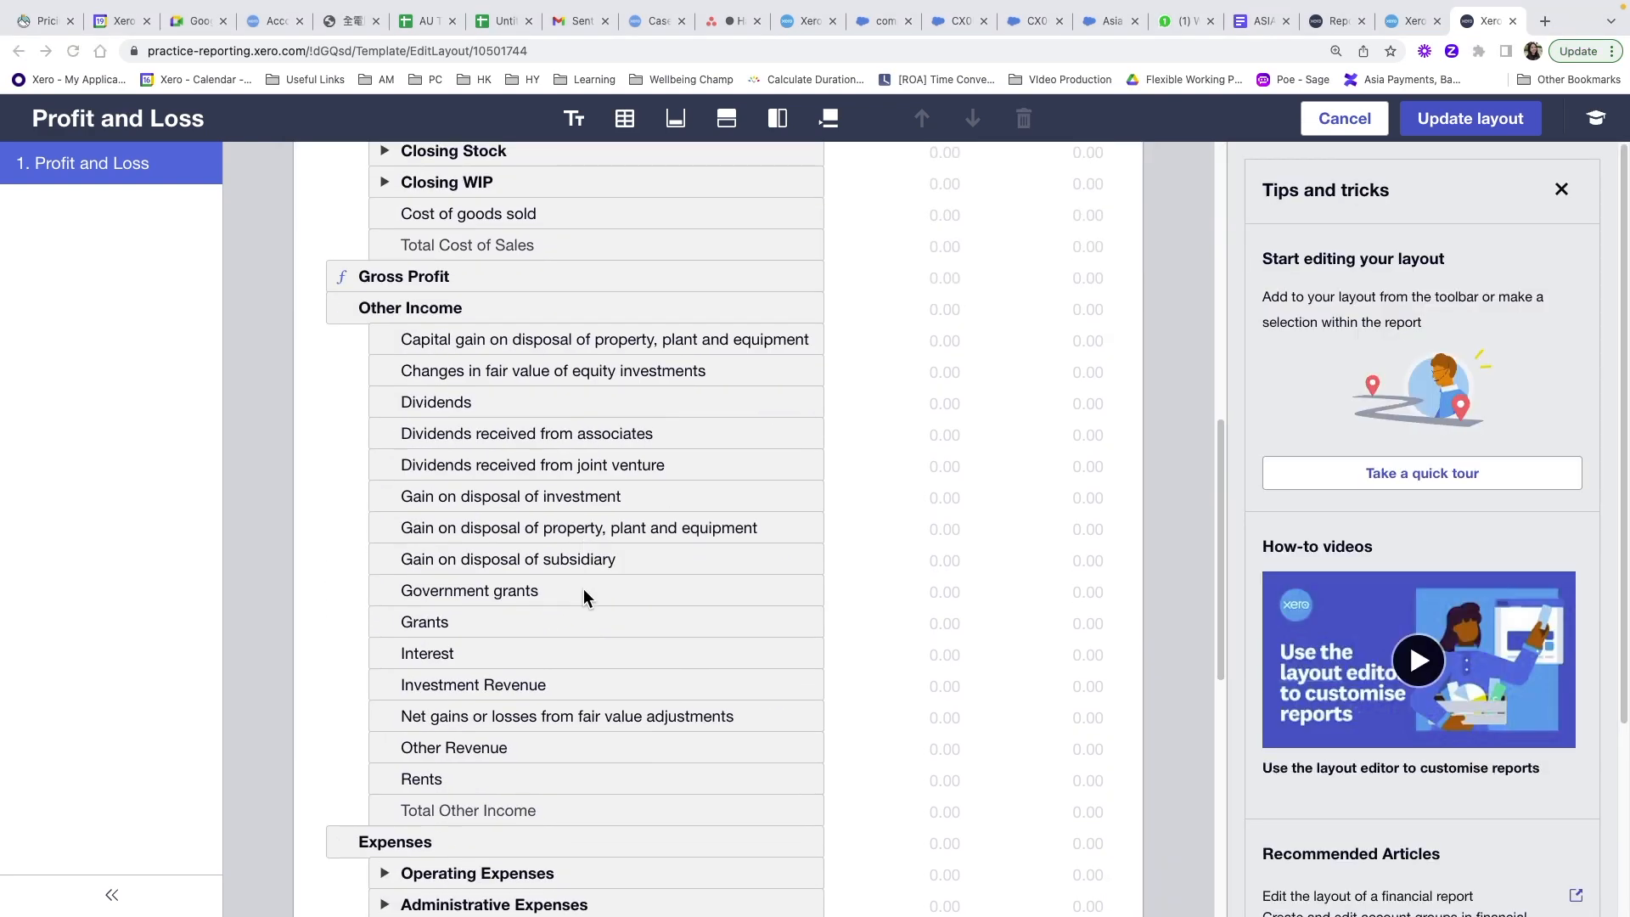
left_click(625, 127)
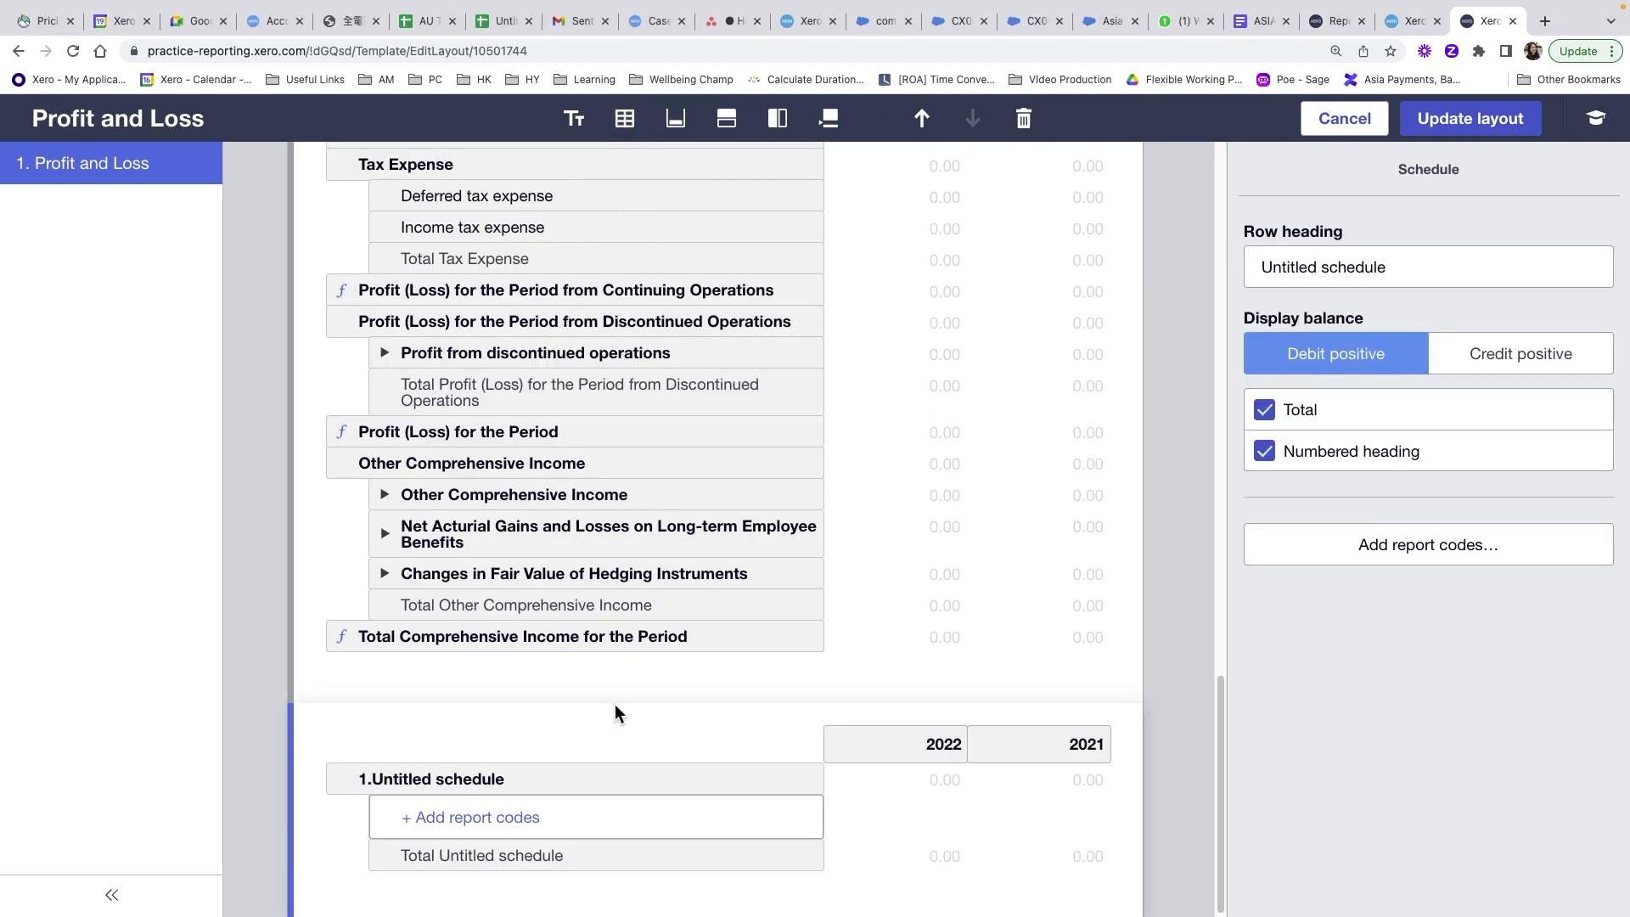
left_click(422, 781)
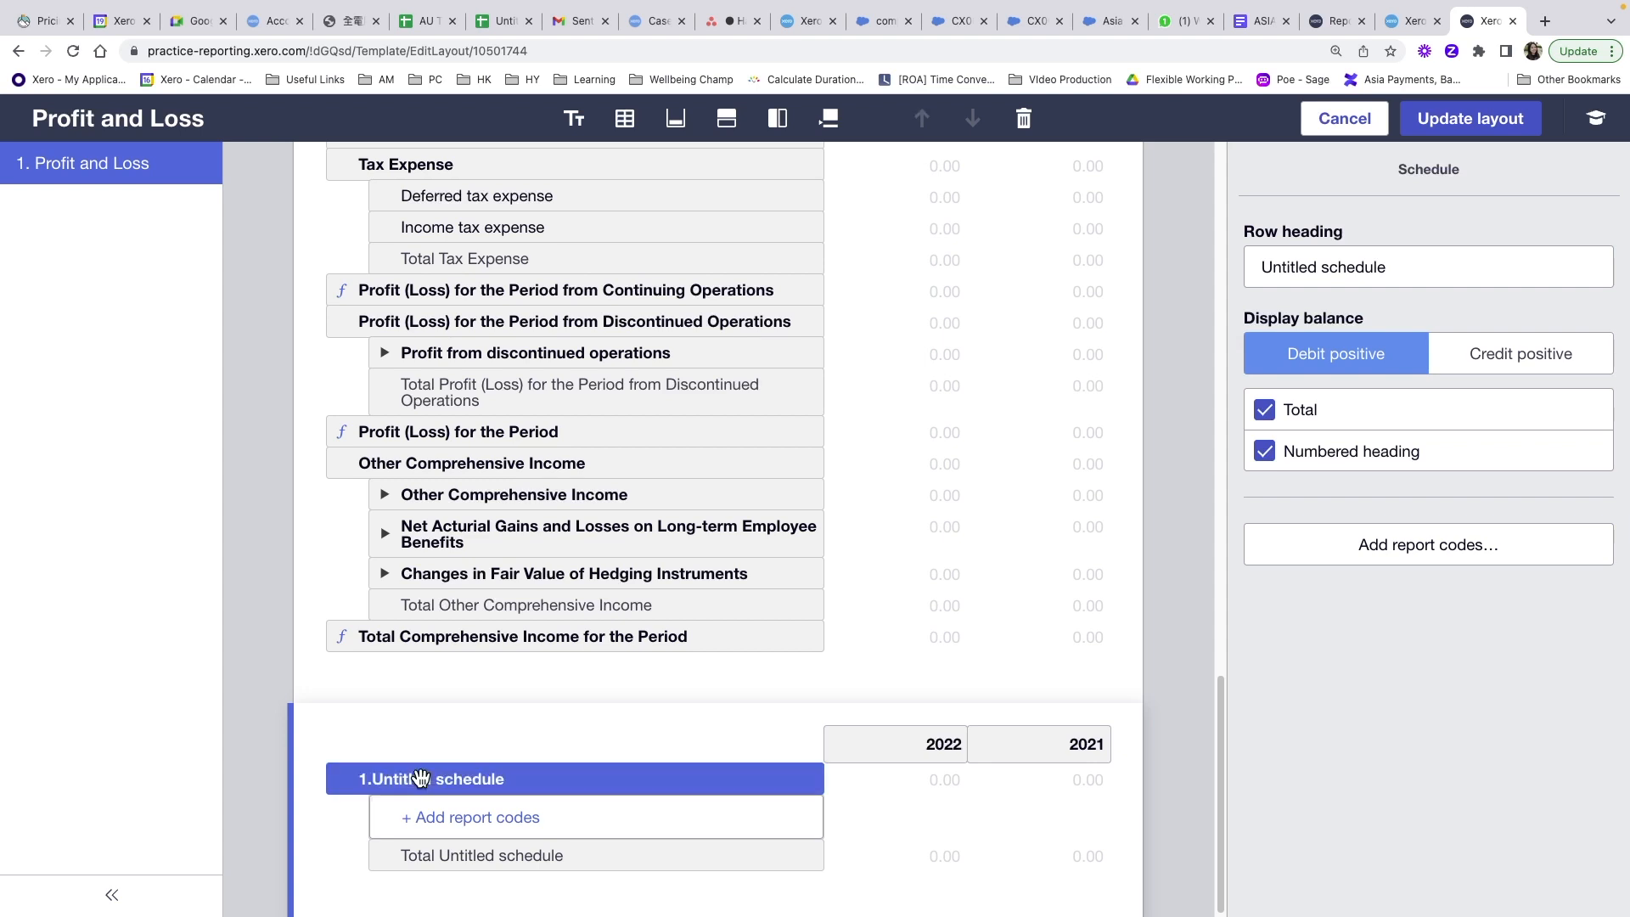
left_click(1265, 454)
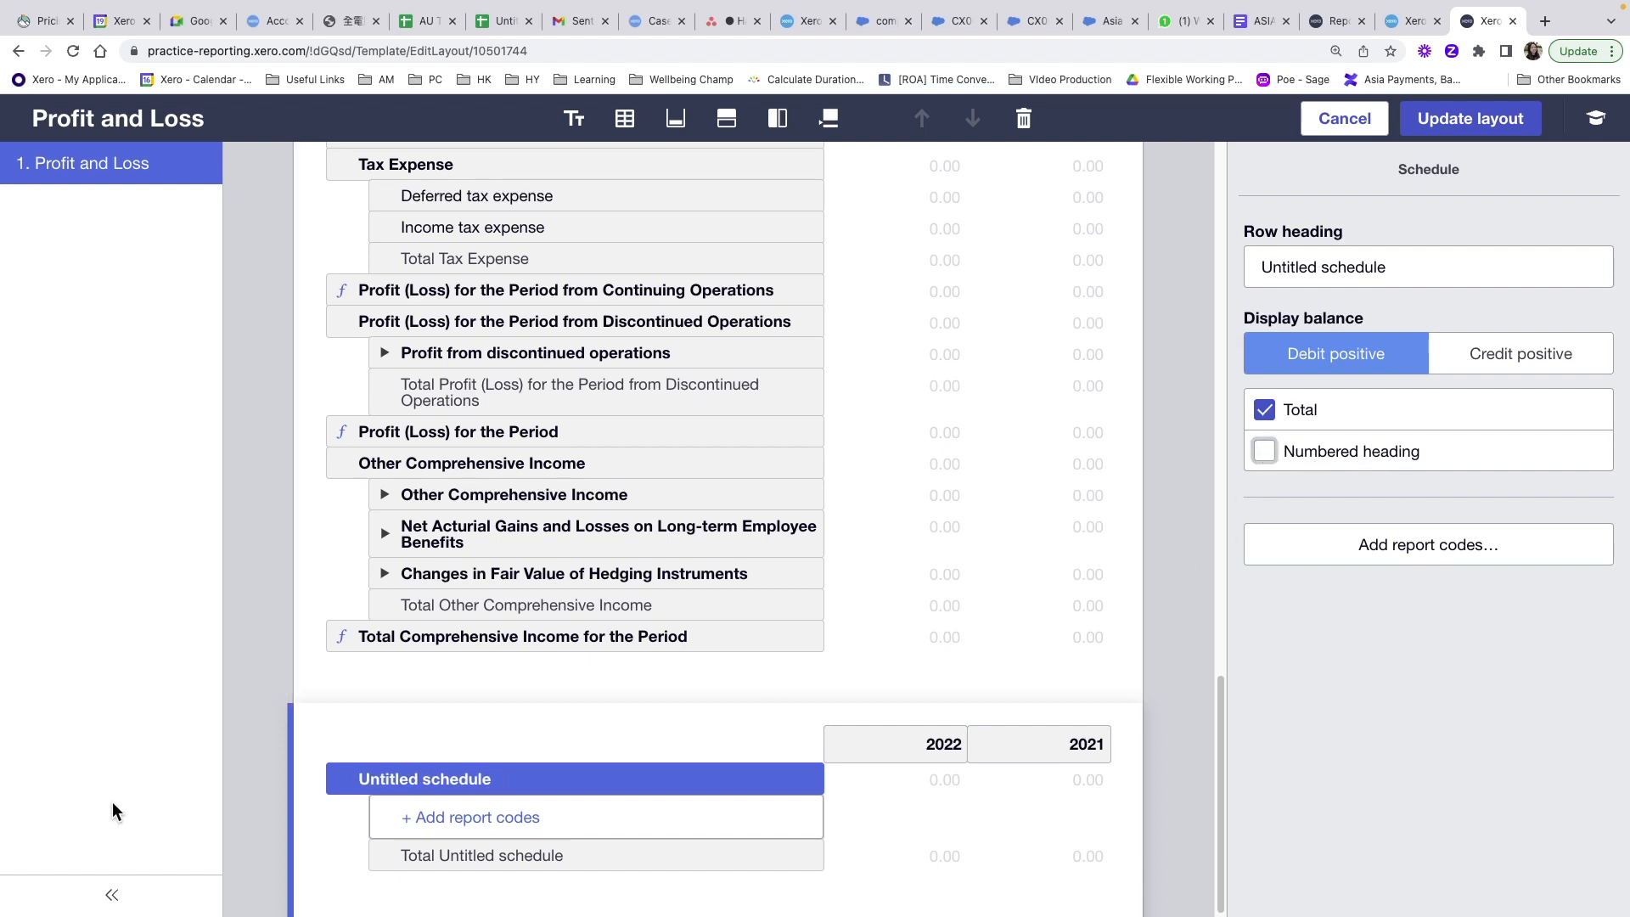
Rename the untitled schedule's heading to "Less: Comprehensive Income".
left_click(363, 782)
left_click(360, 782)
left_click_drag(360, 782, 520, 778)
type("Less: Comprehensive Income")
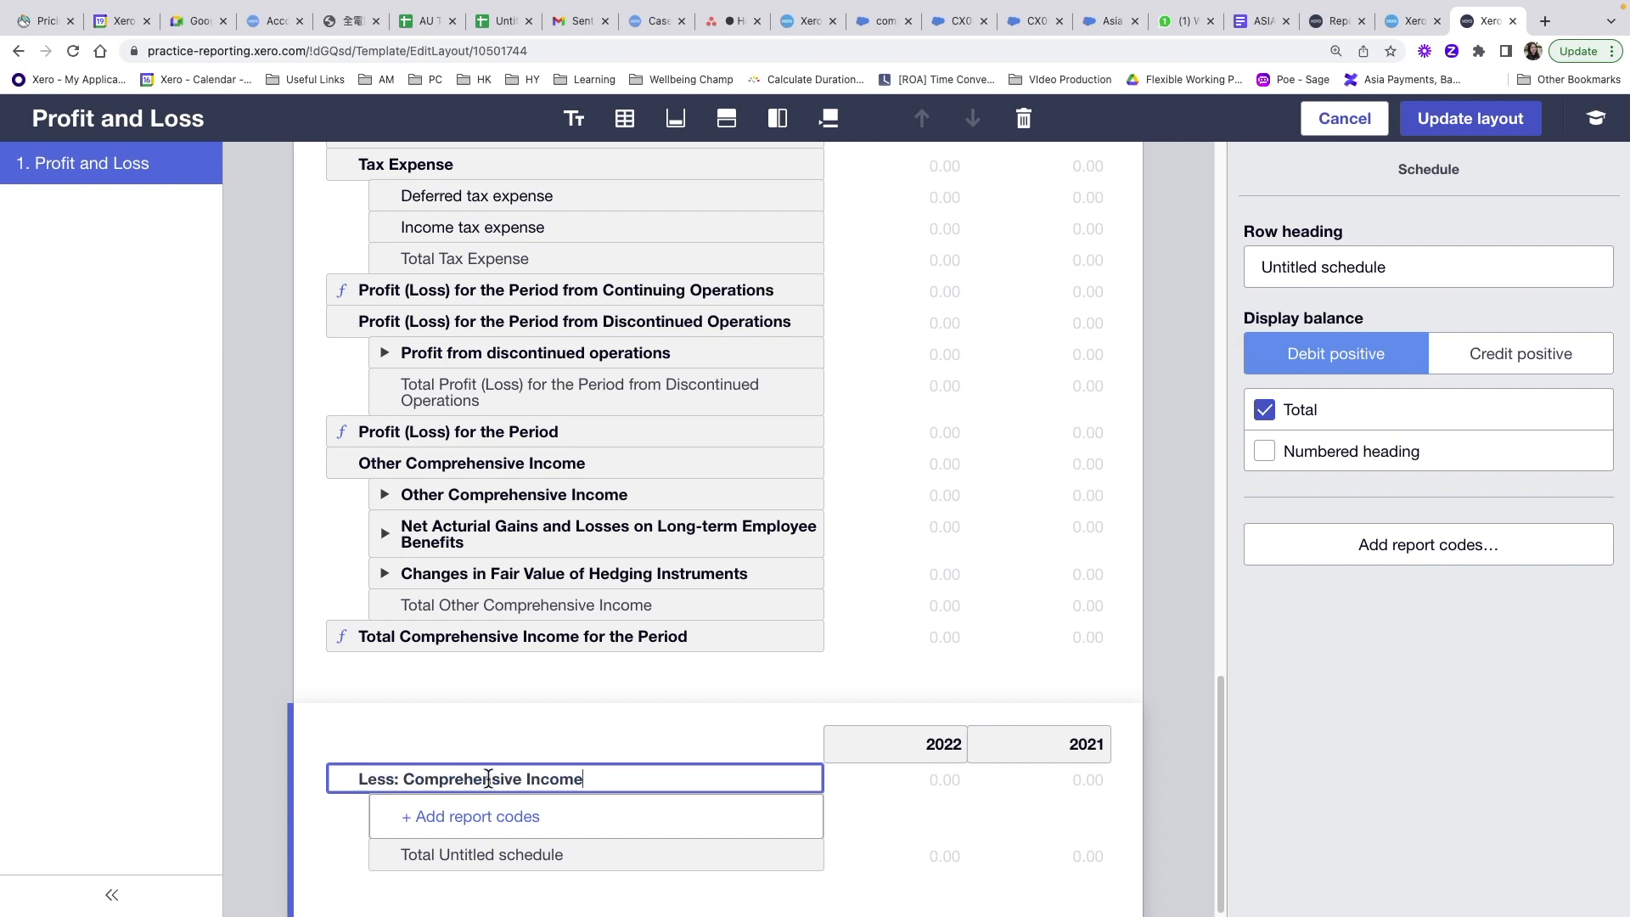
left_click(609, 786)
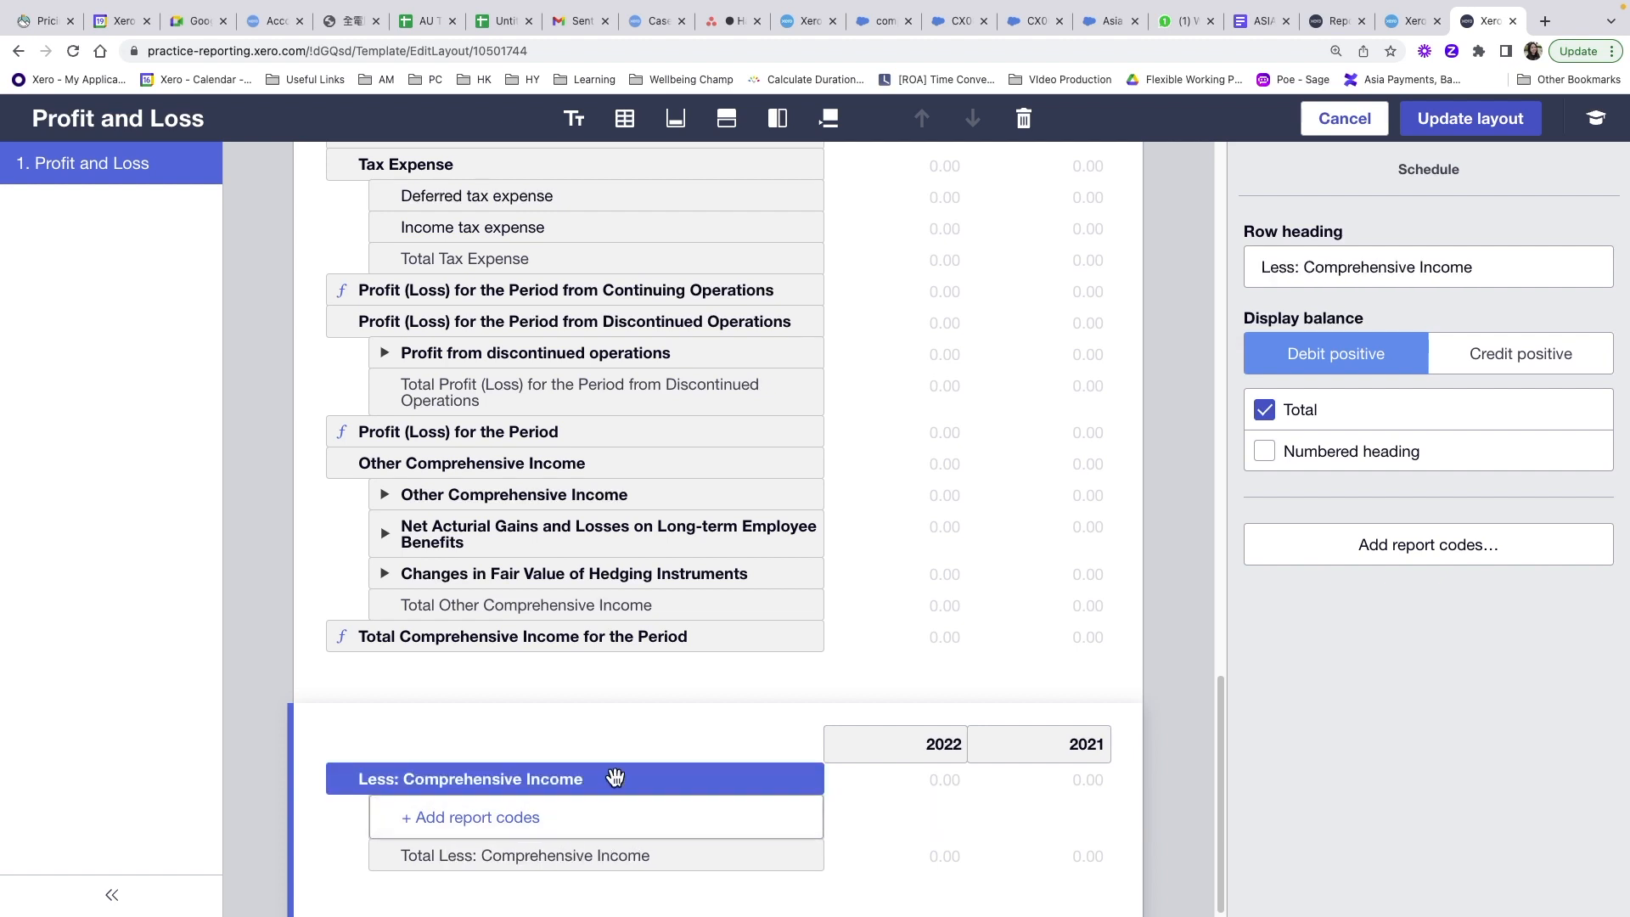
Add a custom row named "Comprehensive Income" to the Less: Comprehensive Income schedule and apply the layout changes.
left_click(725, 127)
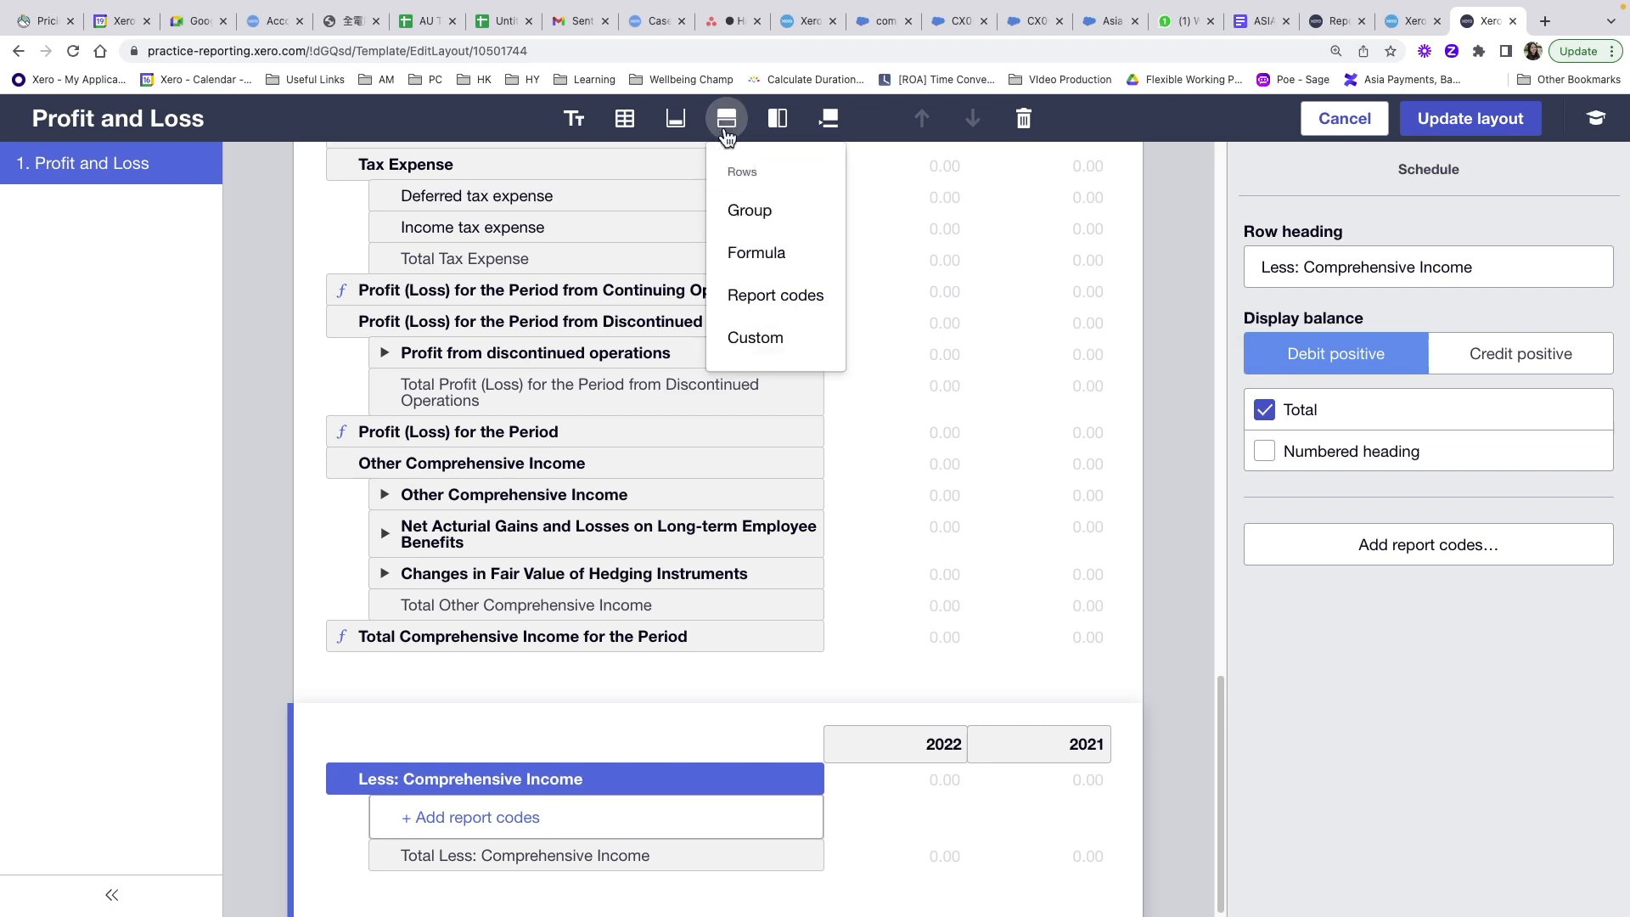
left_click(757, 340)
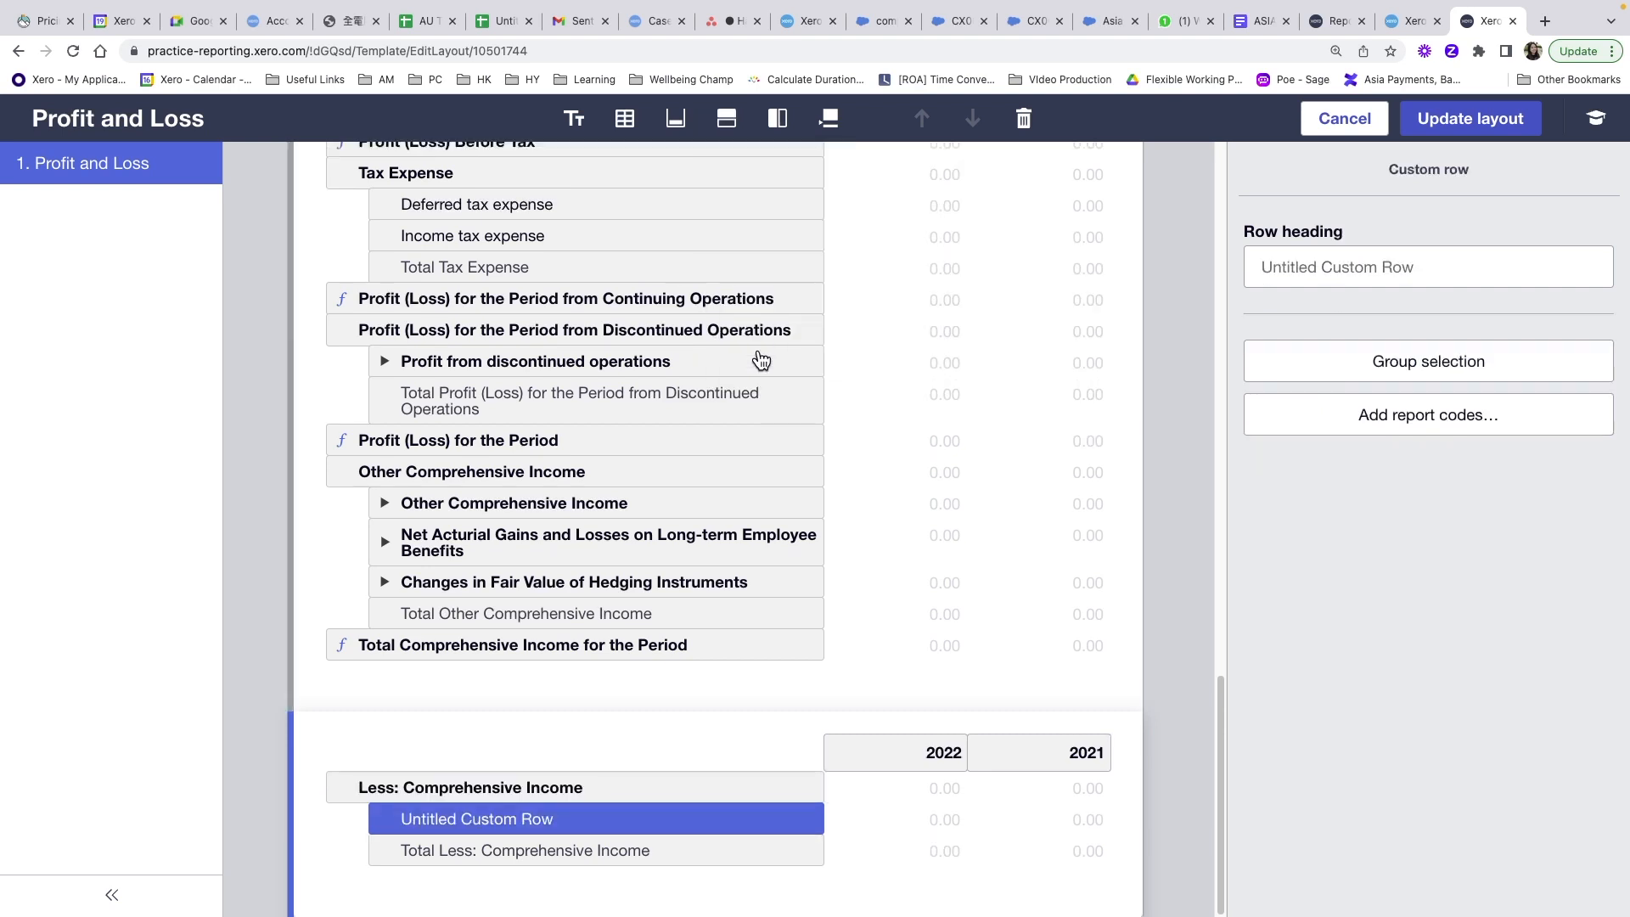
left_click(487, 821)
type("Less: Comprehensive Income")
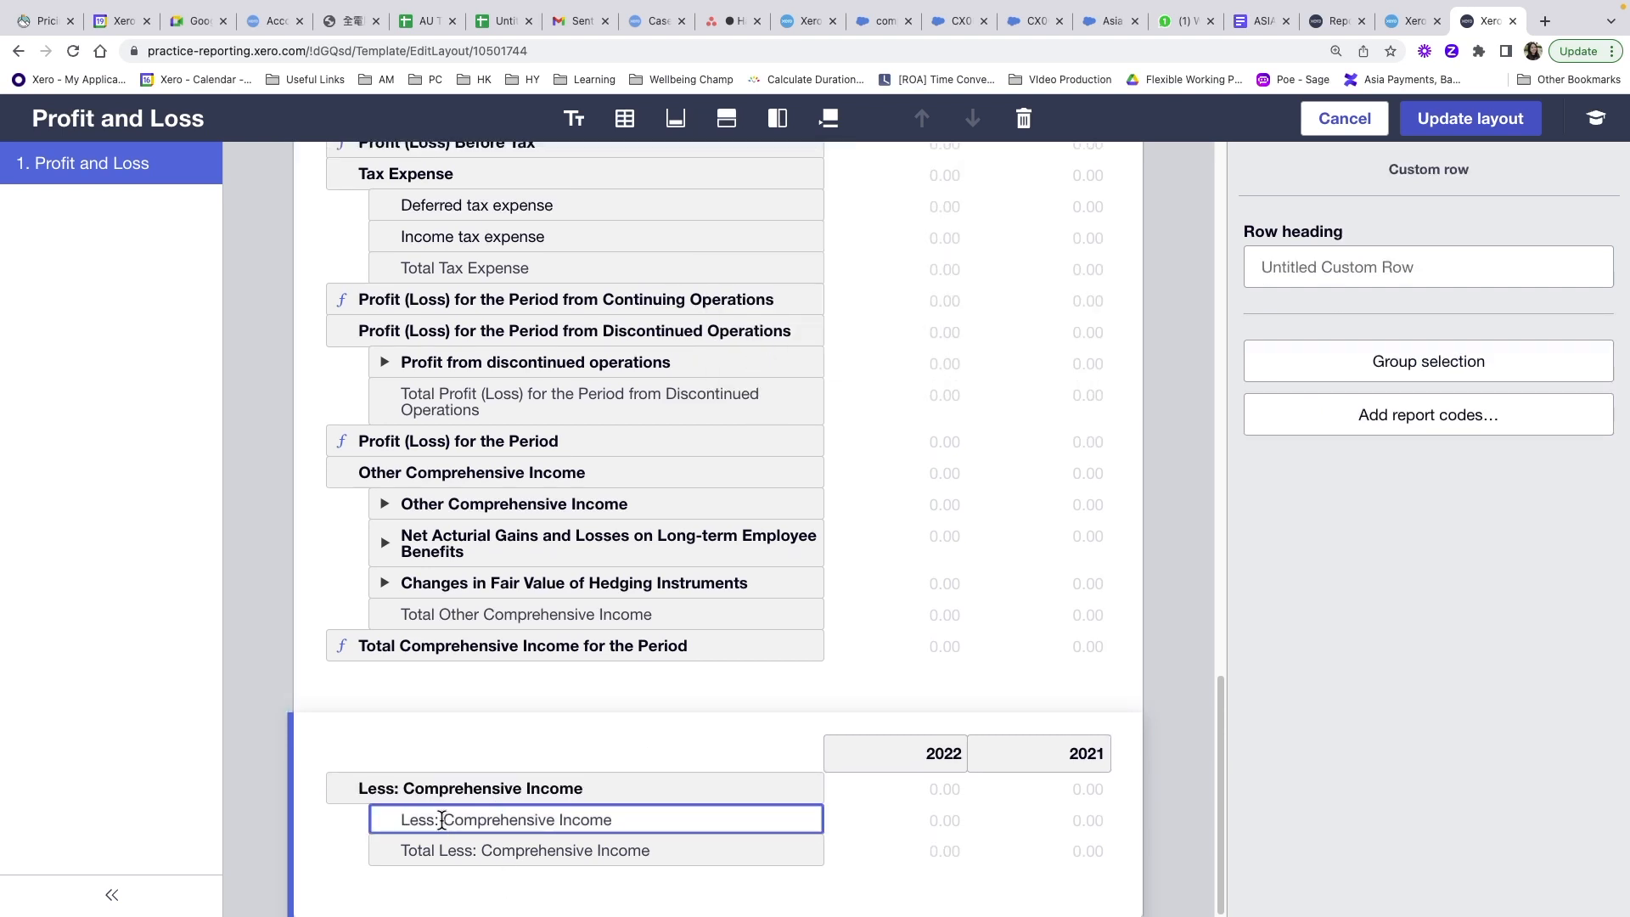
left_click_drag(443, 820, 304, 828)
key("BackSpace")
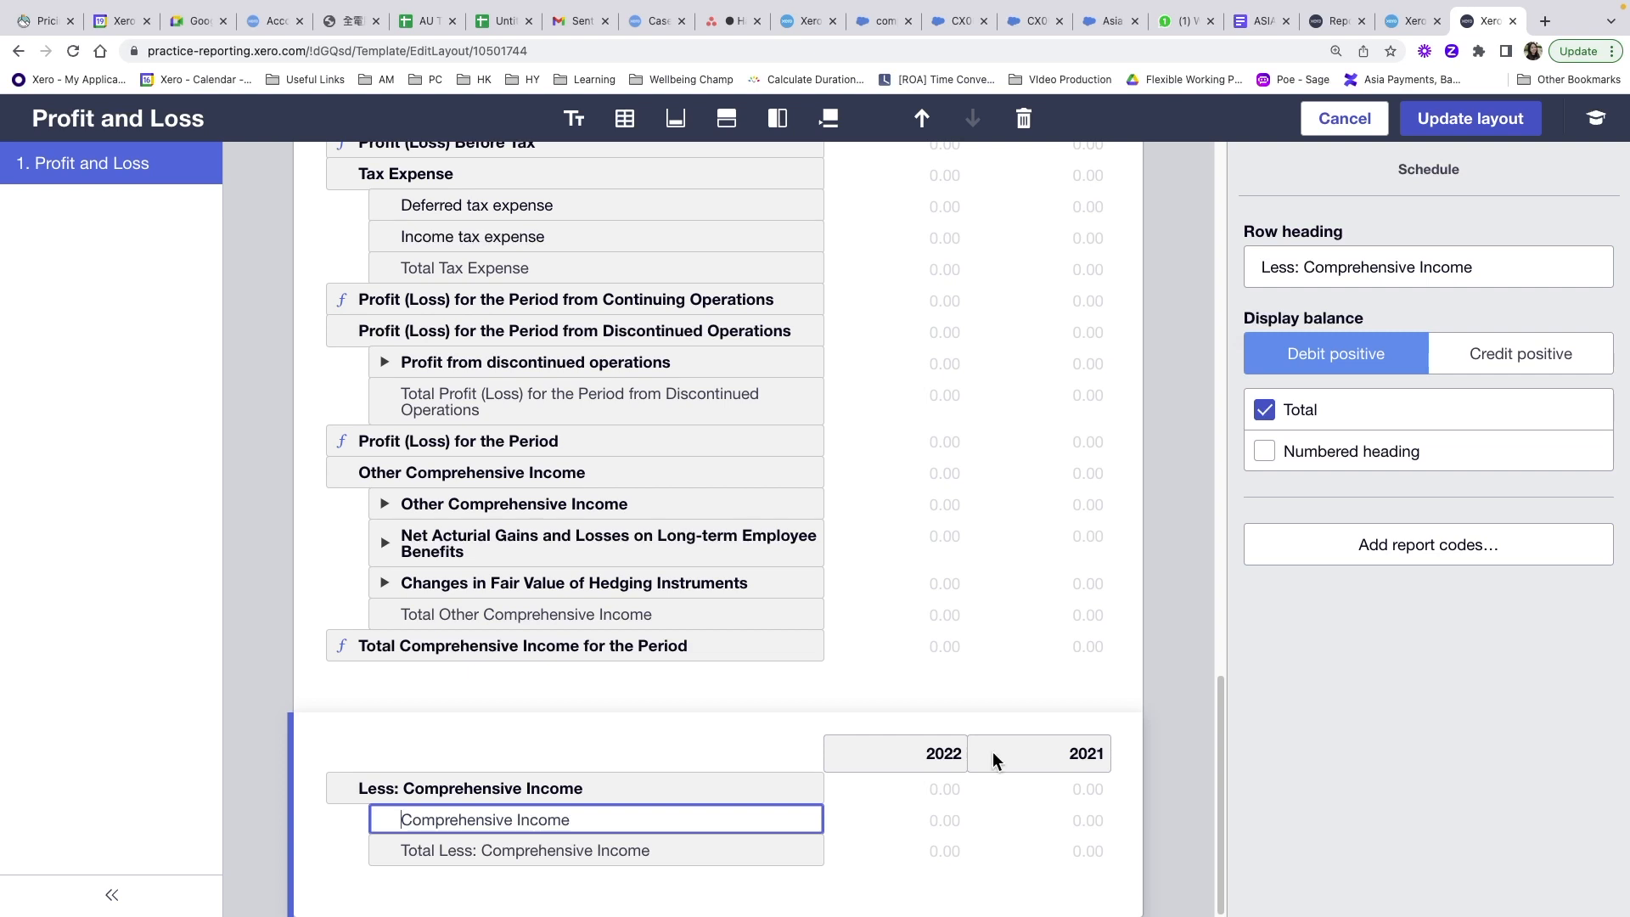
left_click(1495, 134)
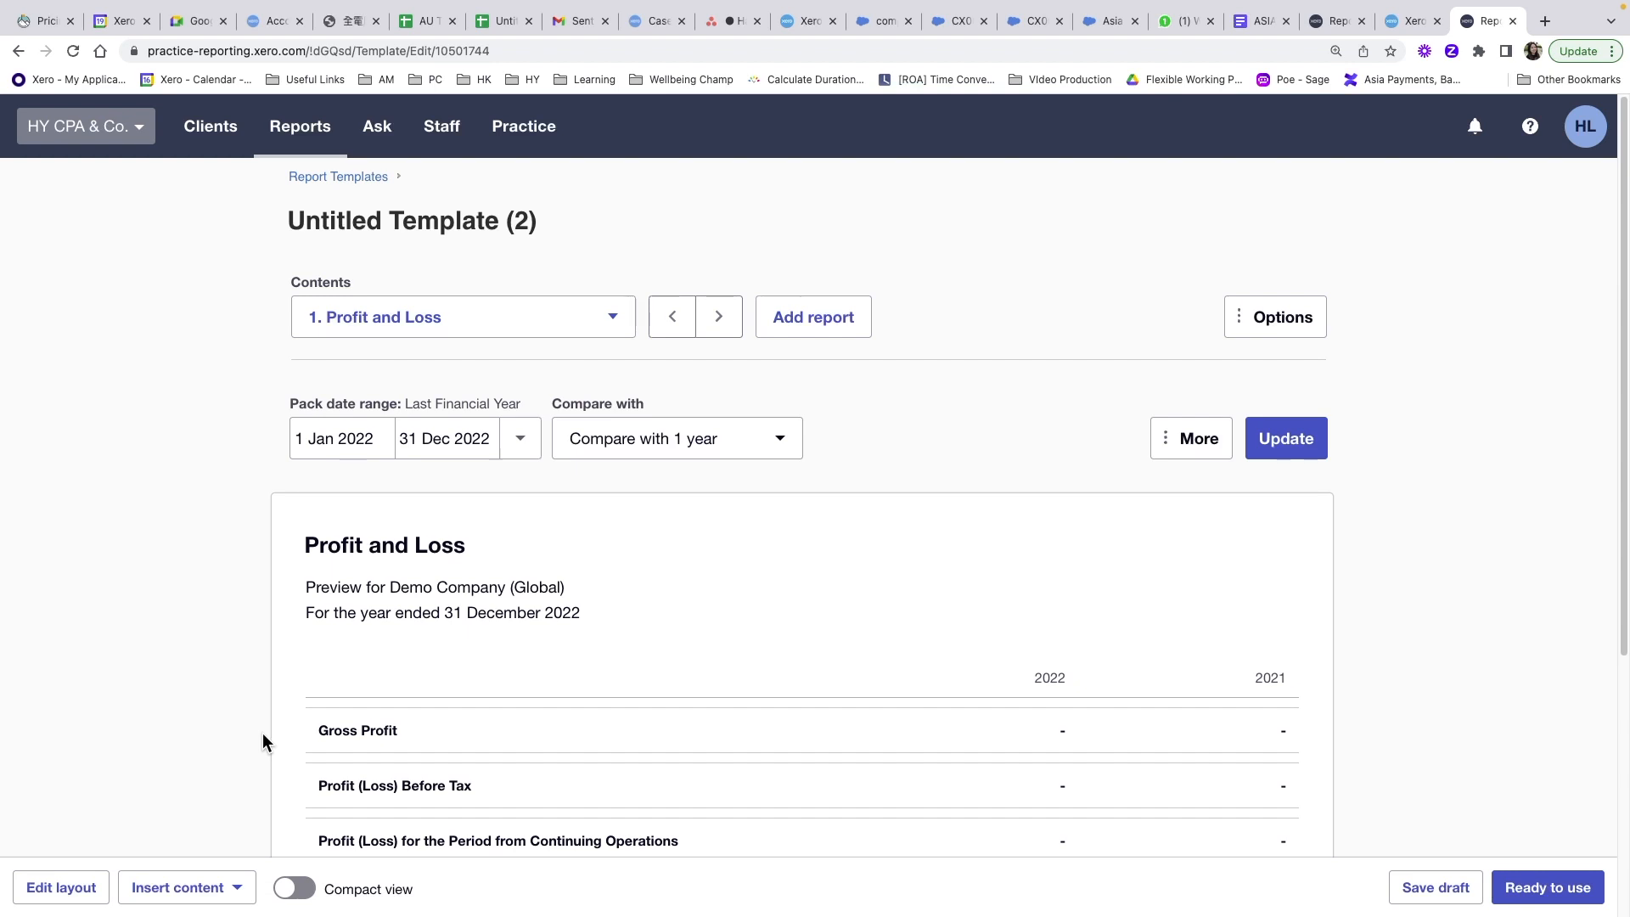
Start saving the template as ready to use and enter the name "Testing Report #2 - P&L with Less: Comprehensive I".
scroll(262, 736, "down", 3)
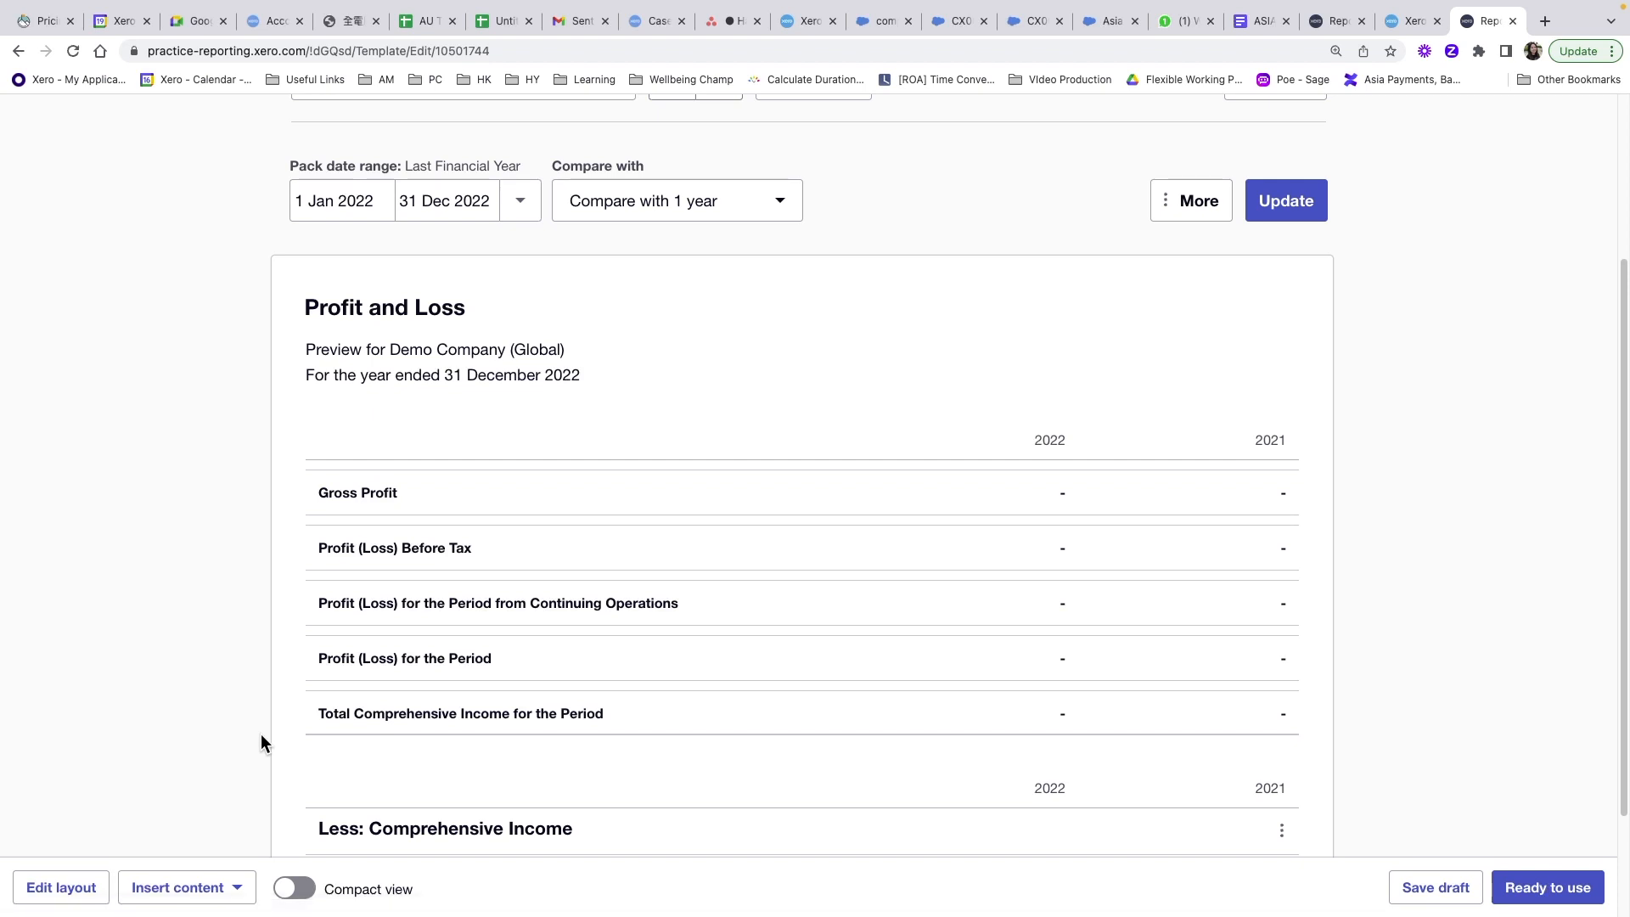
scroll(1386, 705, "up", 3)
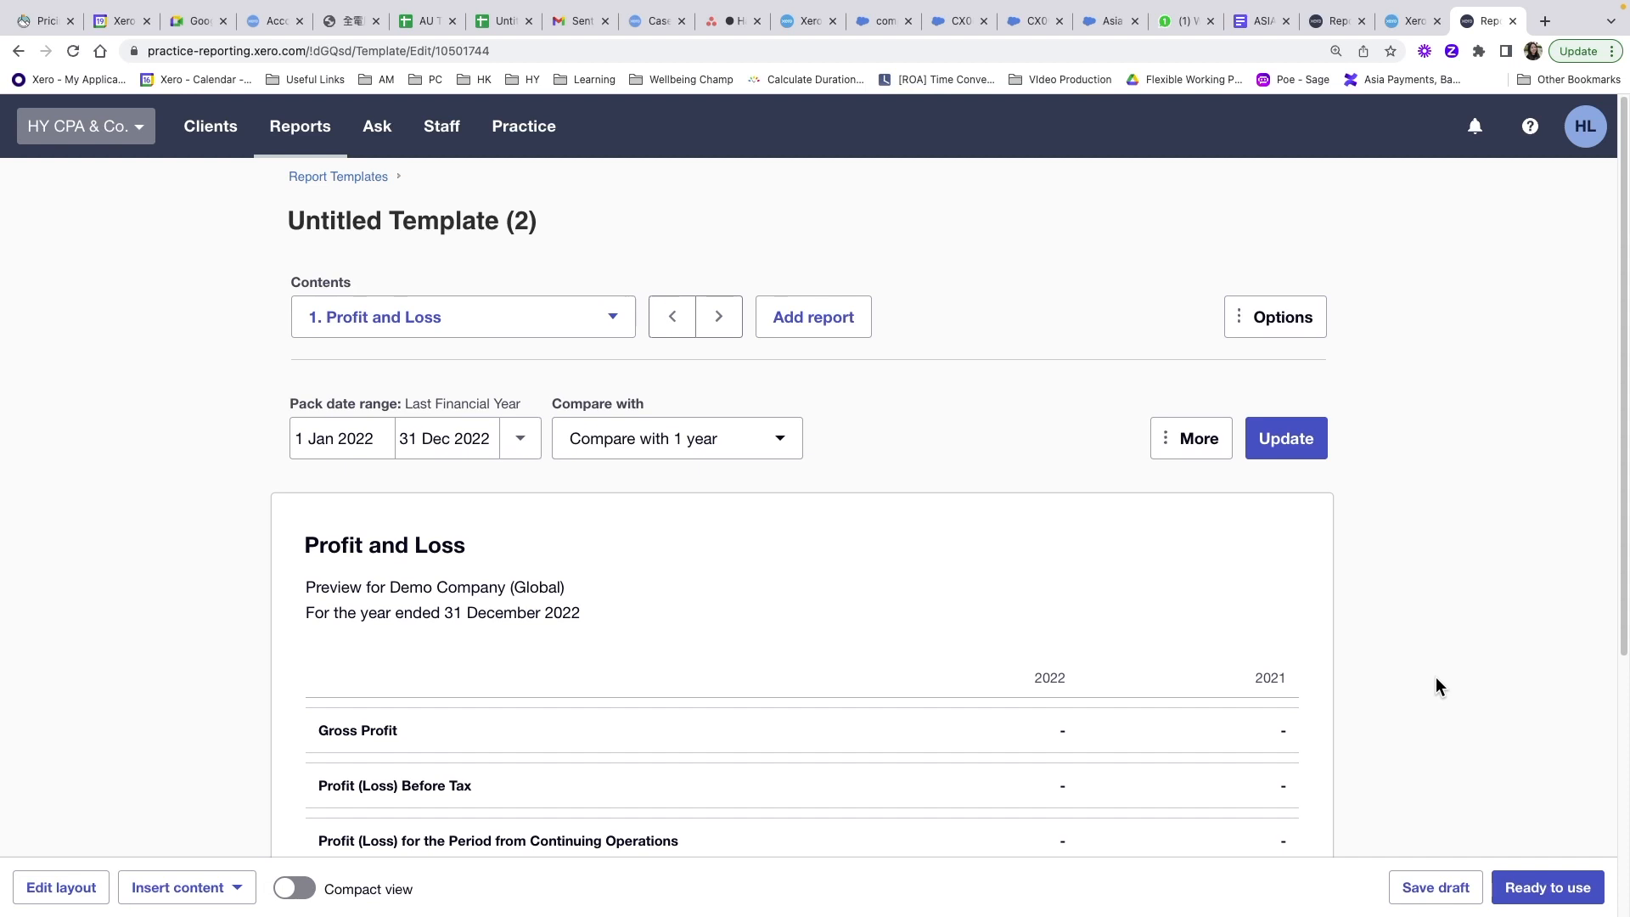
left_click(1538, 900)
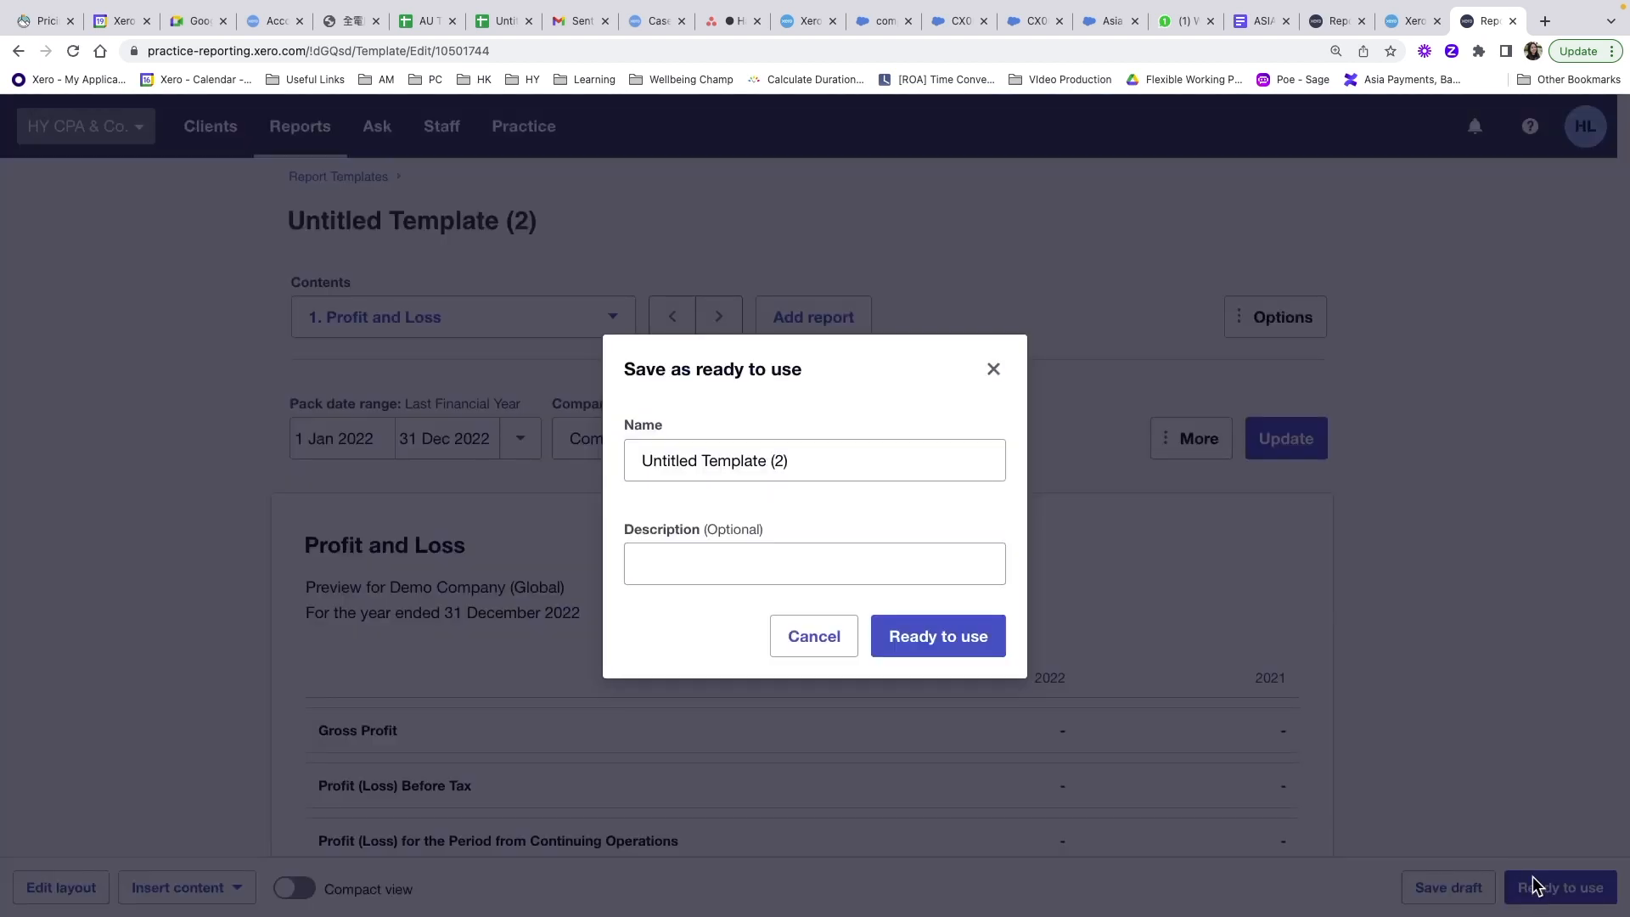
left_click(789, 450)
triple_click(789, 451)
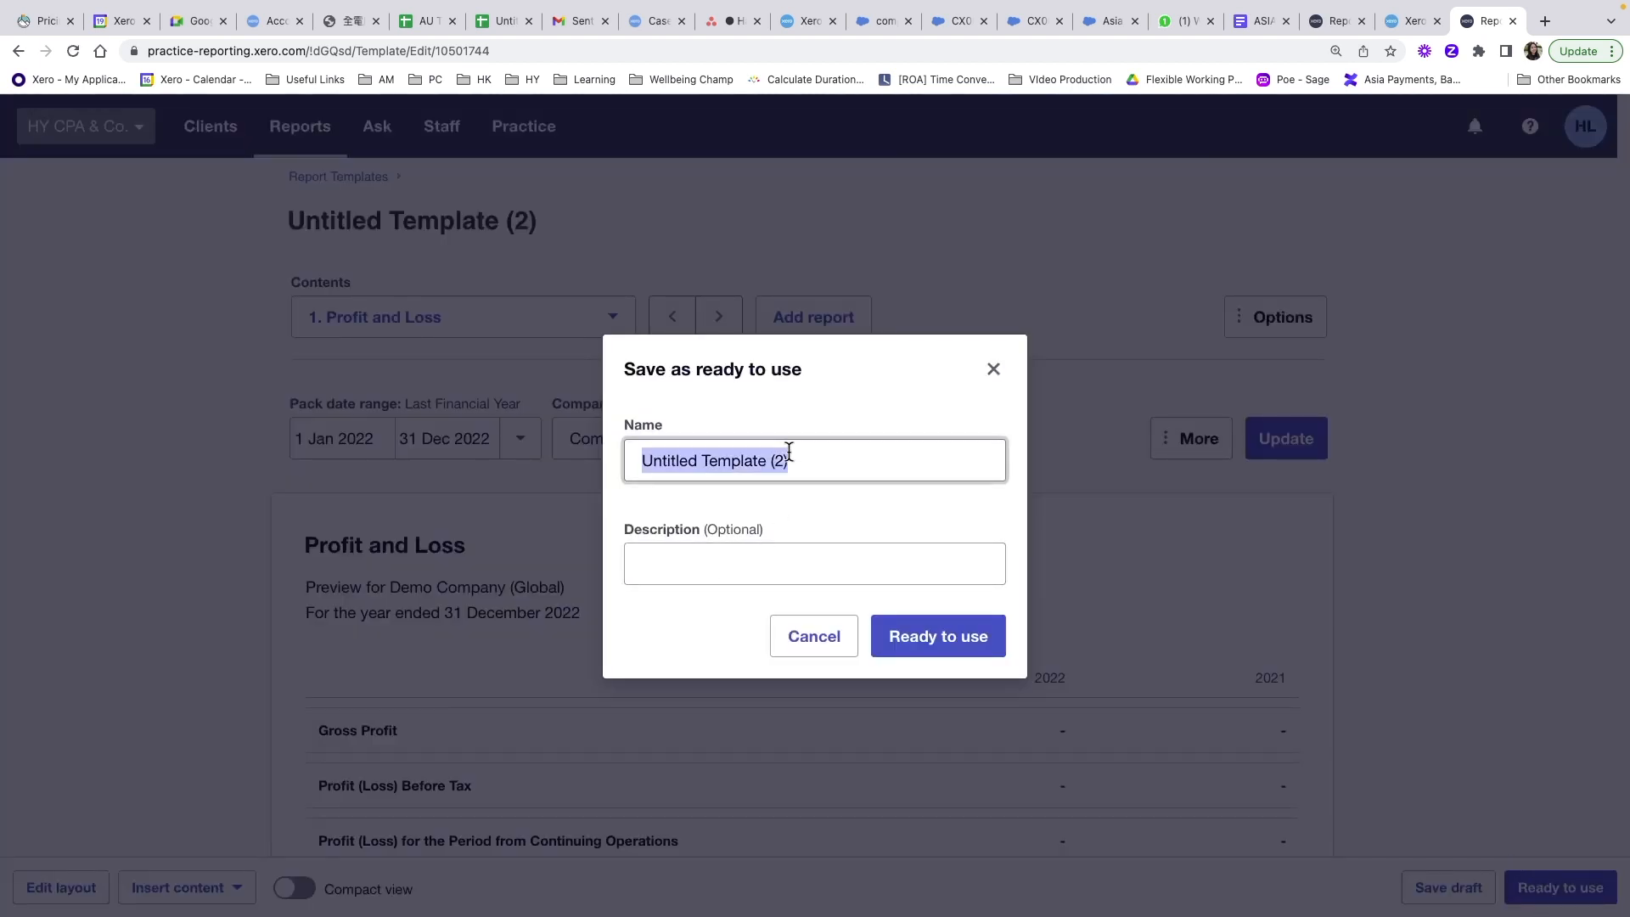
type("Tes")
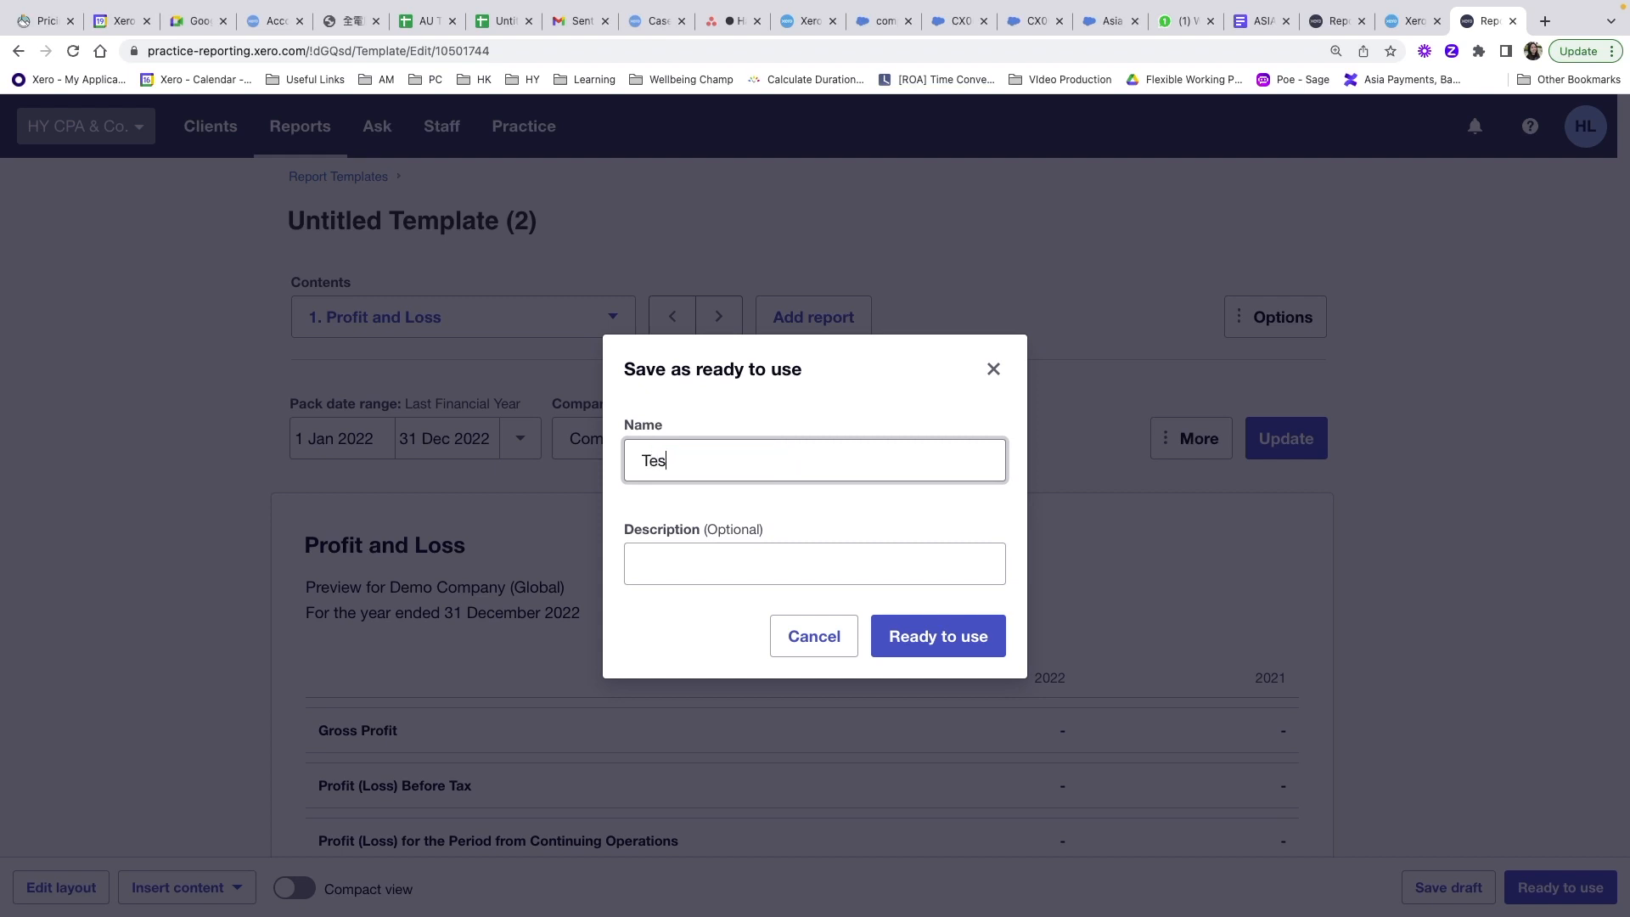
type("ting Report #2 - P&L with")
key("BackSpace")
key("BackSpace")
key("BackSpace")
type("ith")
type("Less: Comprehensive I")
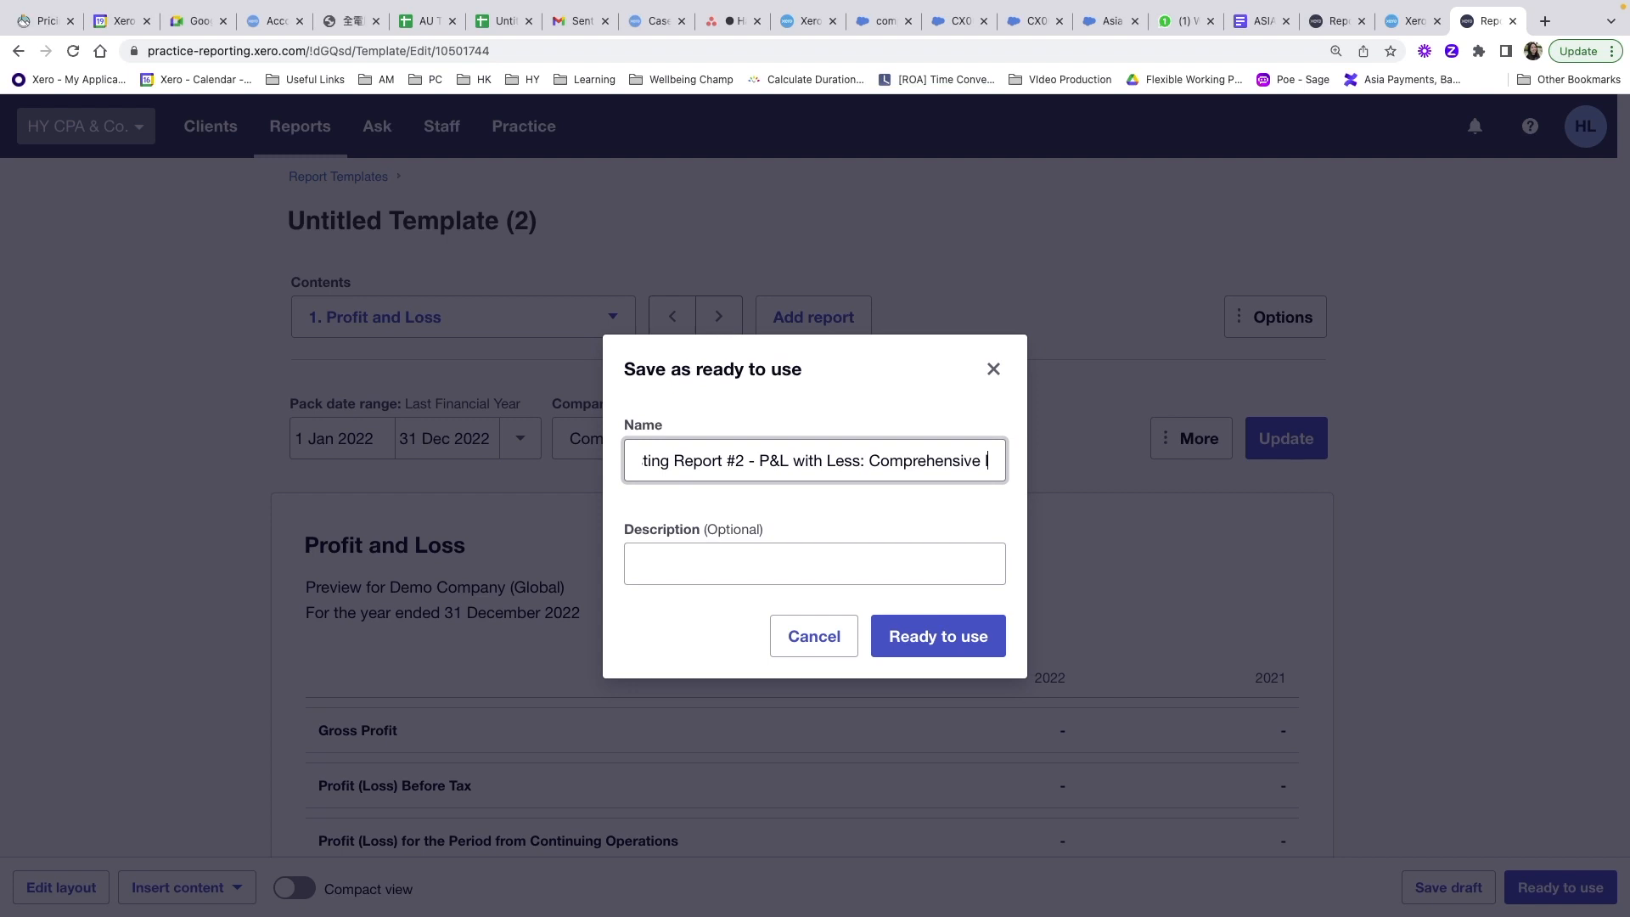
Correct the template name to "#2 - P&L with Comprehensive Income" and save it as ready to use.
left_click_drag(869, 459, 827, 459)
key("BackSpace")
double_click(960, 461)
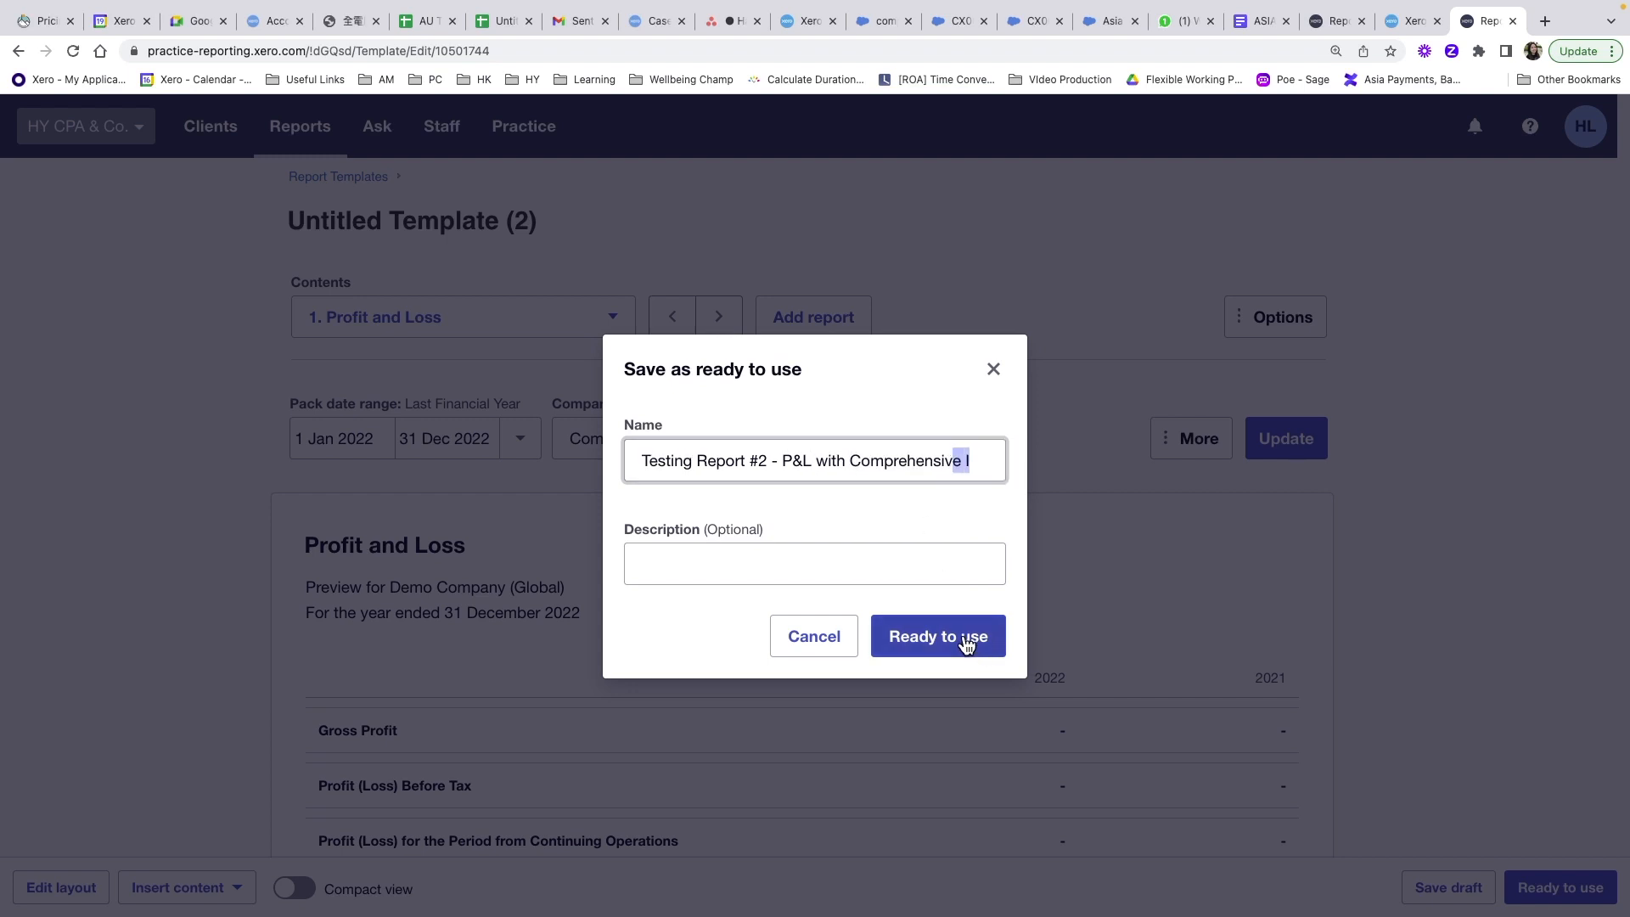
left_click(953, 460)
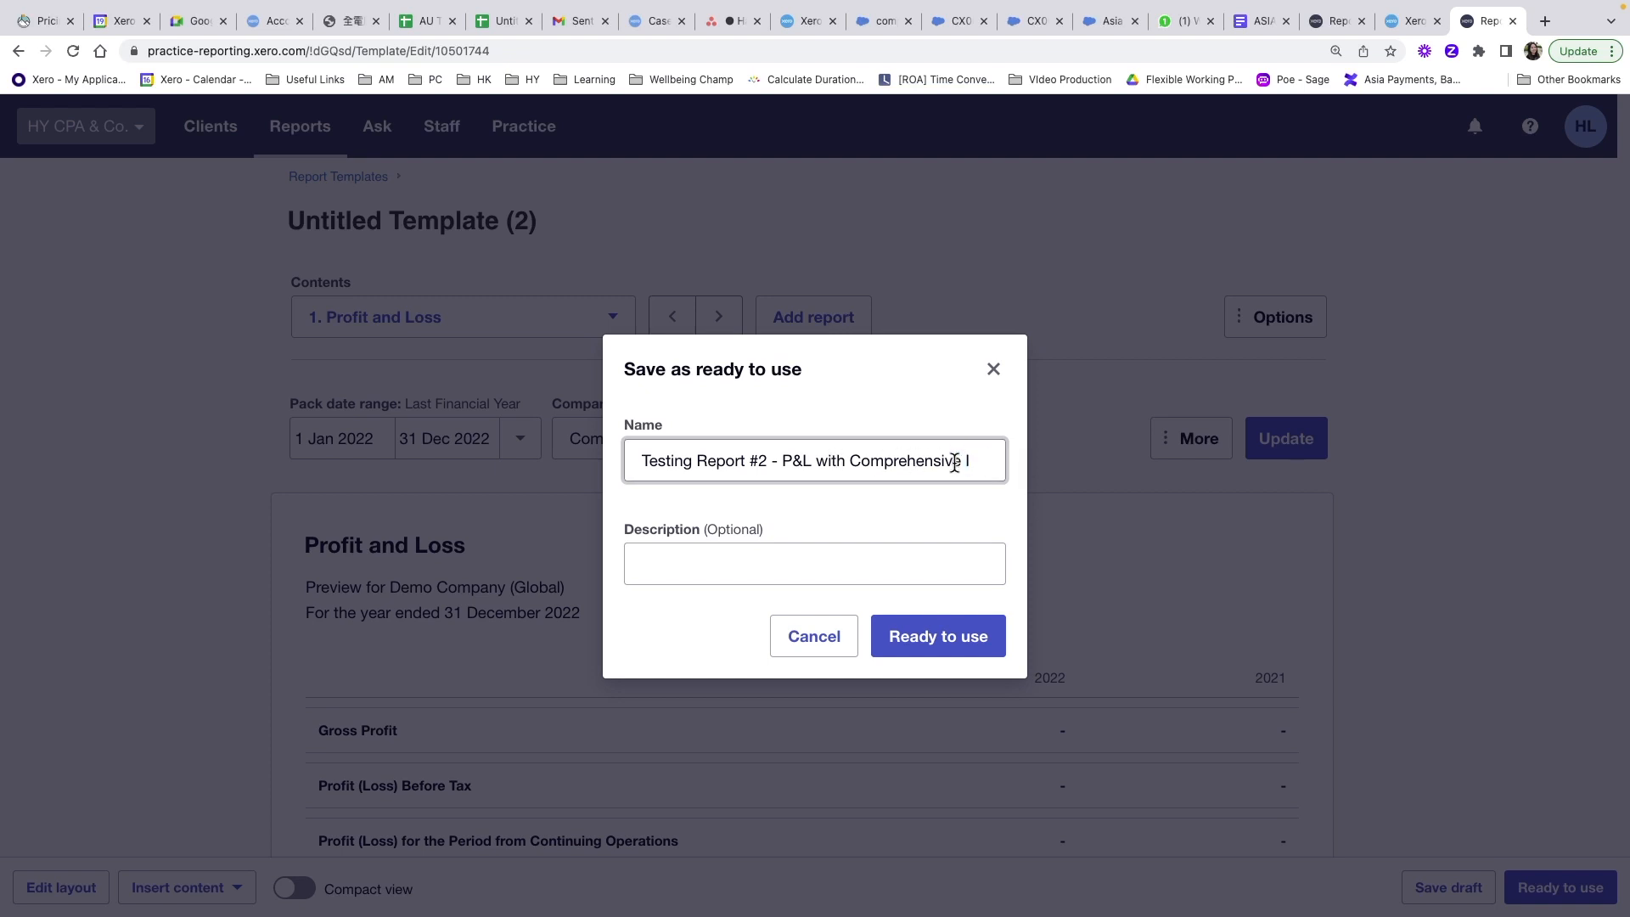
left_click_drag(750, 459, 389, 448)
key("BackSpace")
left_click_drag(868, 462, 742, 459)
type("Less: Comprehensive Income")
key("BackSpace")
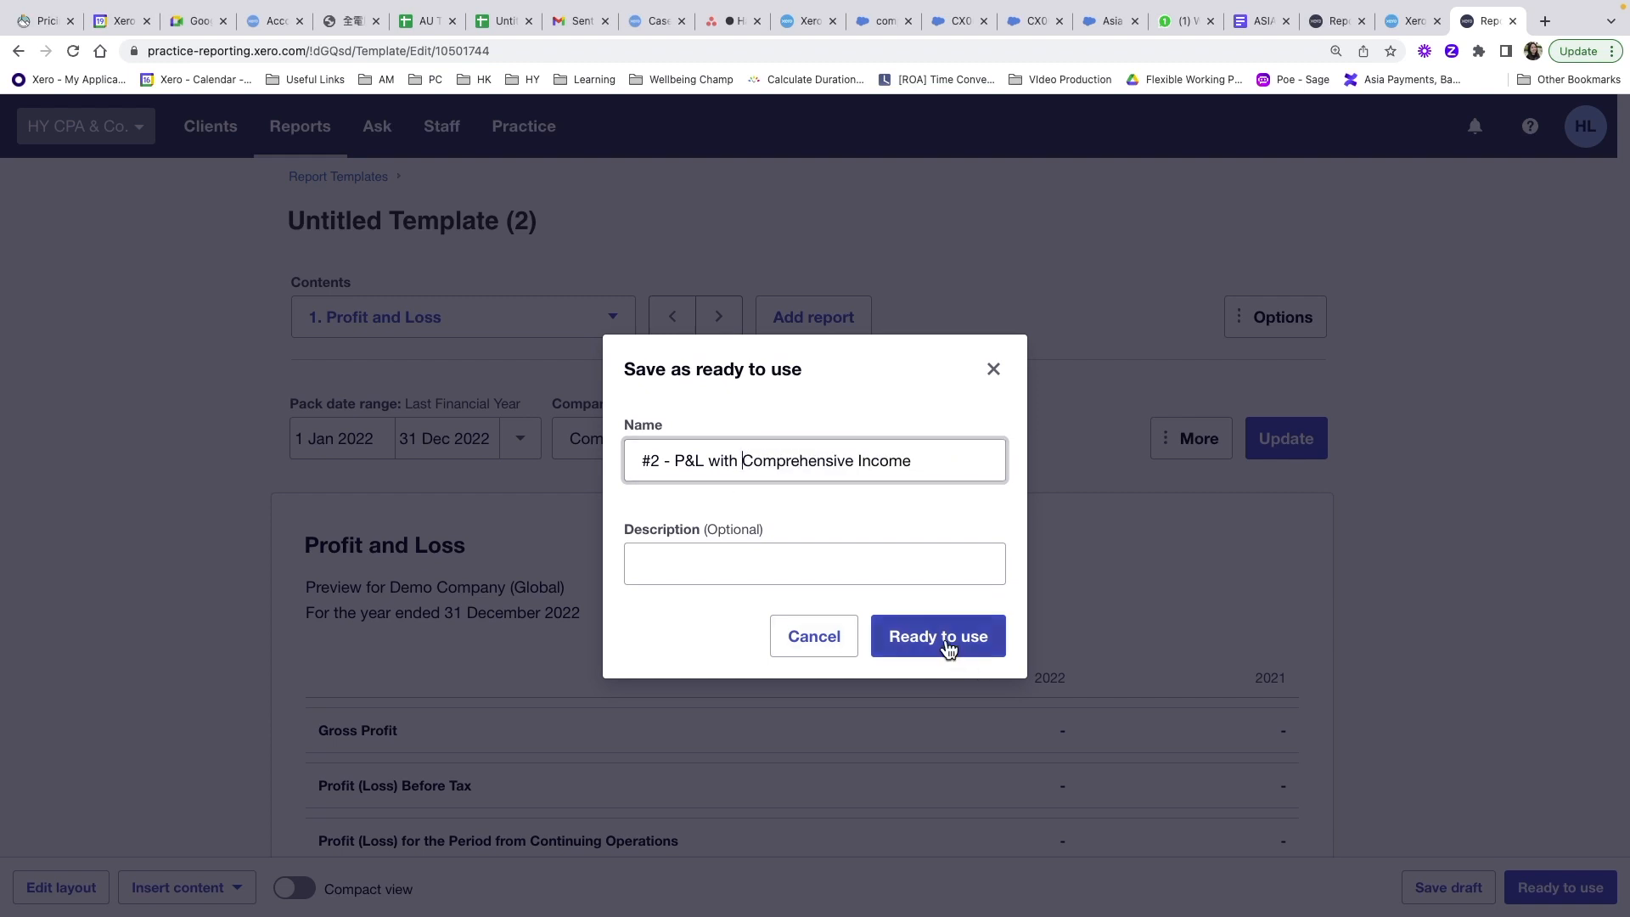
left_click(975, 650)
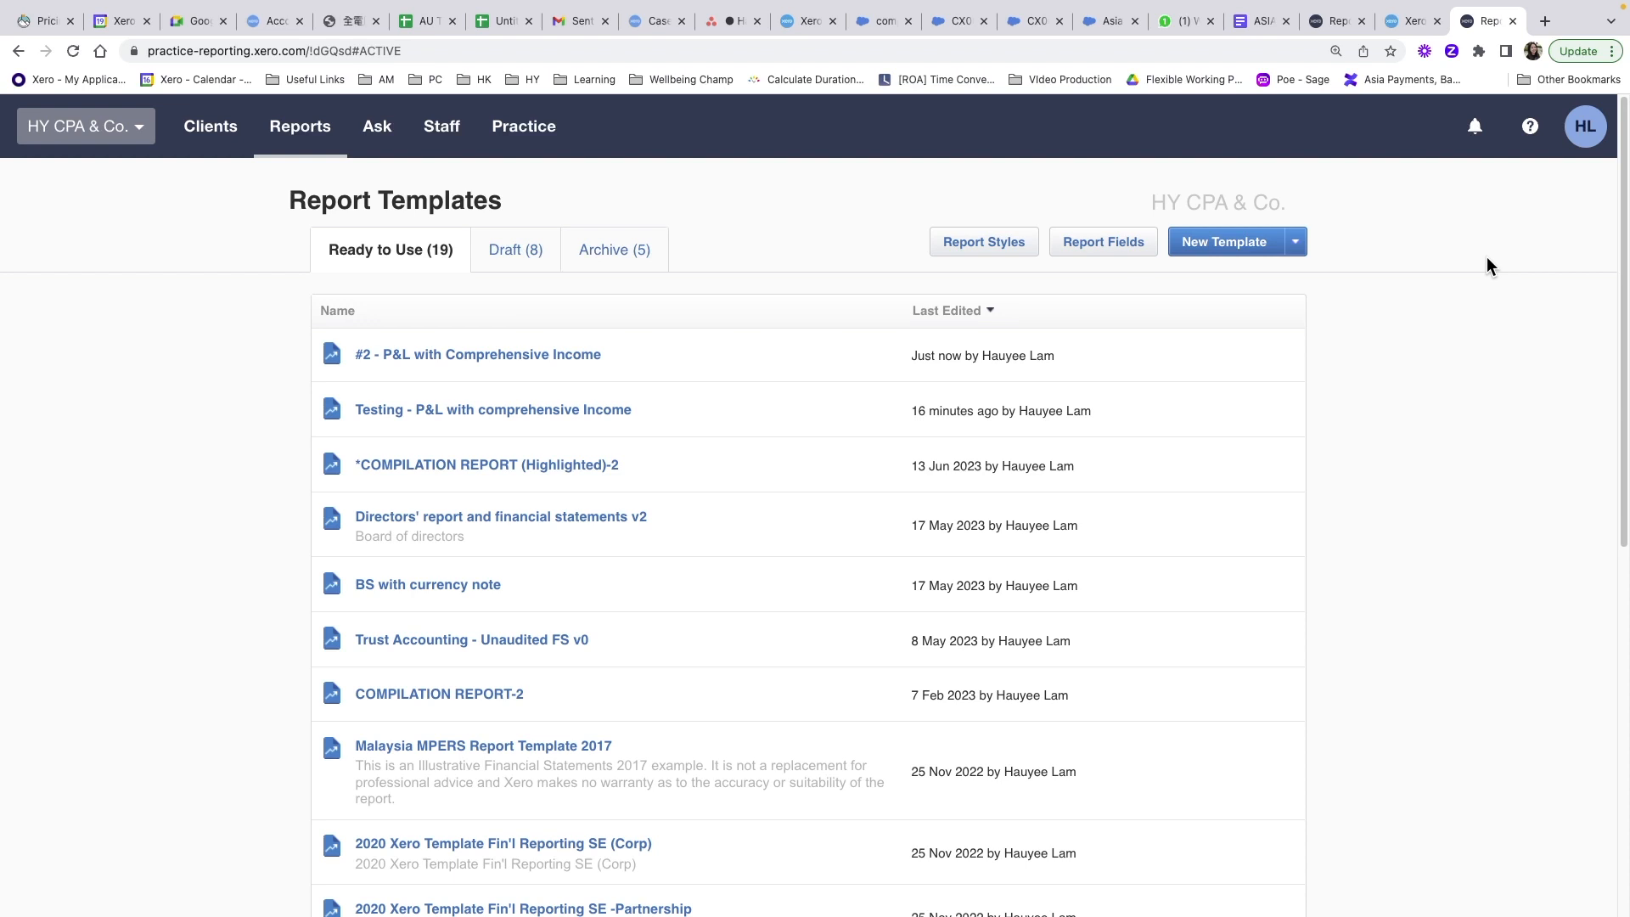
Switch to the Demo Company (Global) organisation and open the adviser report "#2 - P&L with Comprehensive Income".
left_click(1413, 28)
scroll(604, 338, "up", 4)
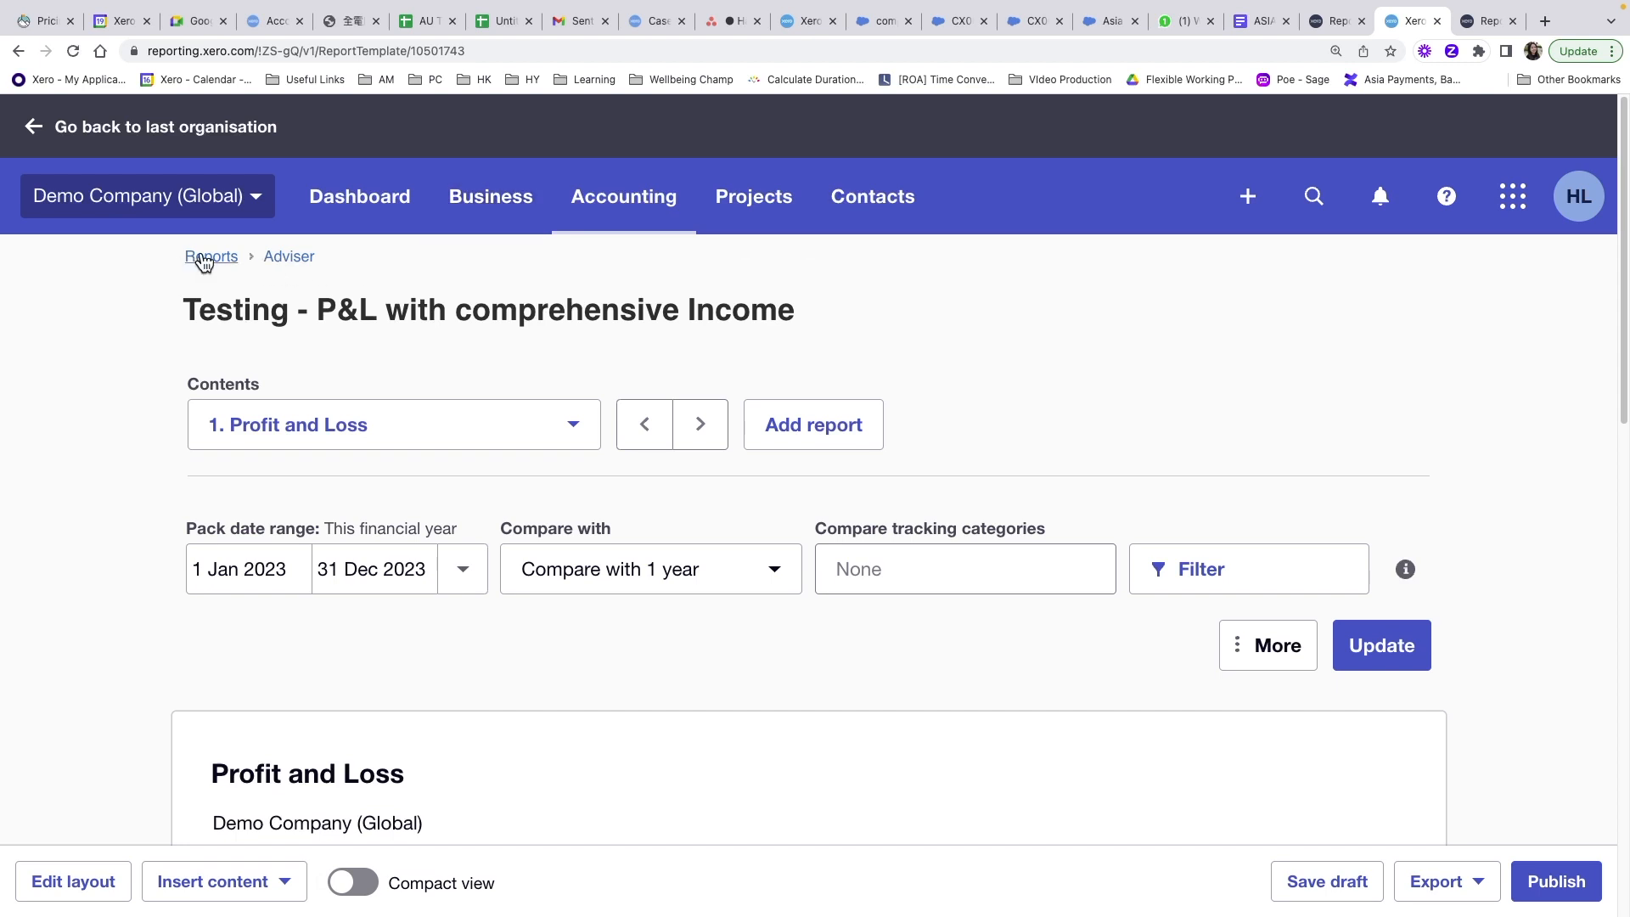
left_click(626, 203)
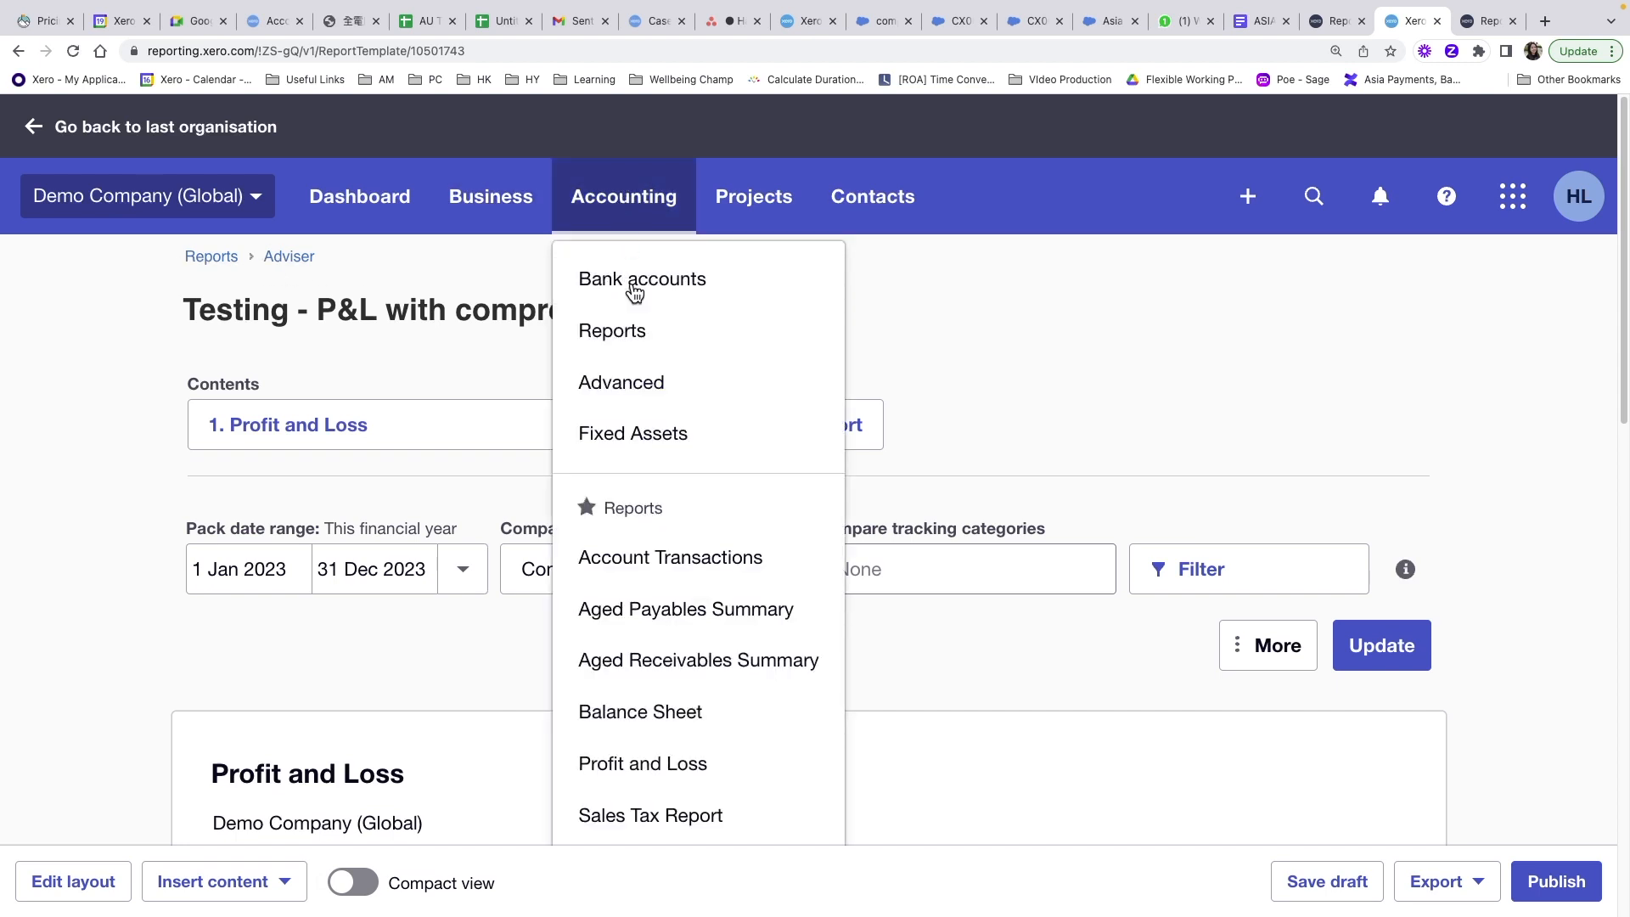
left_click(635, 329)
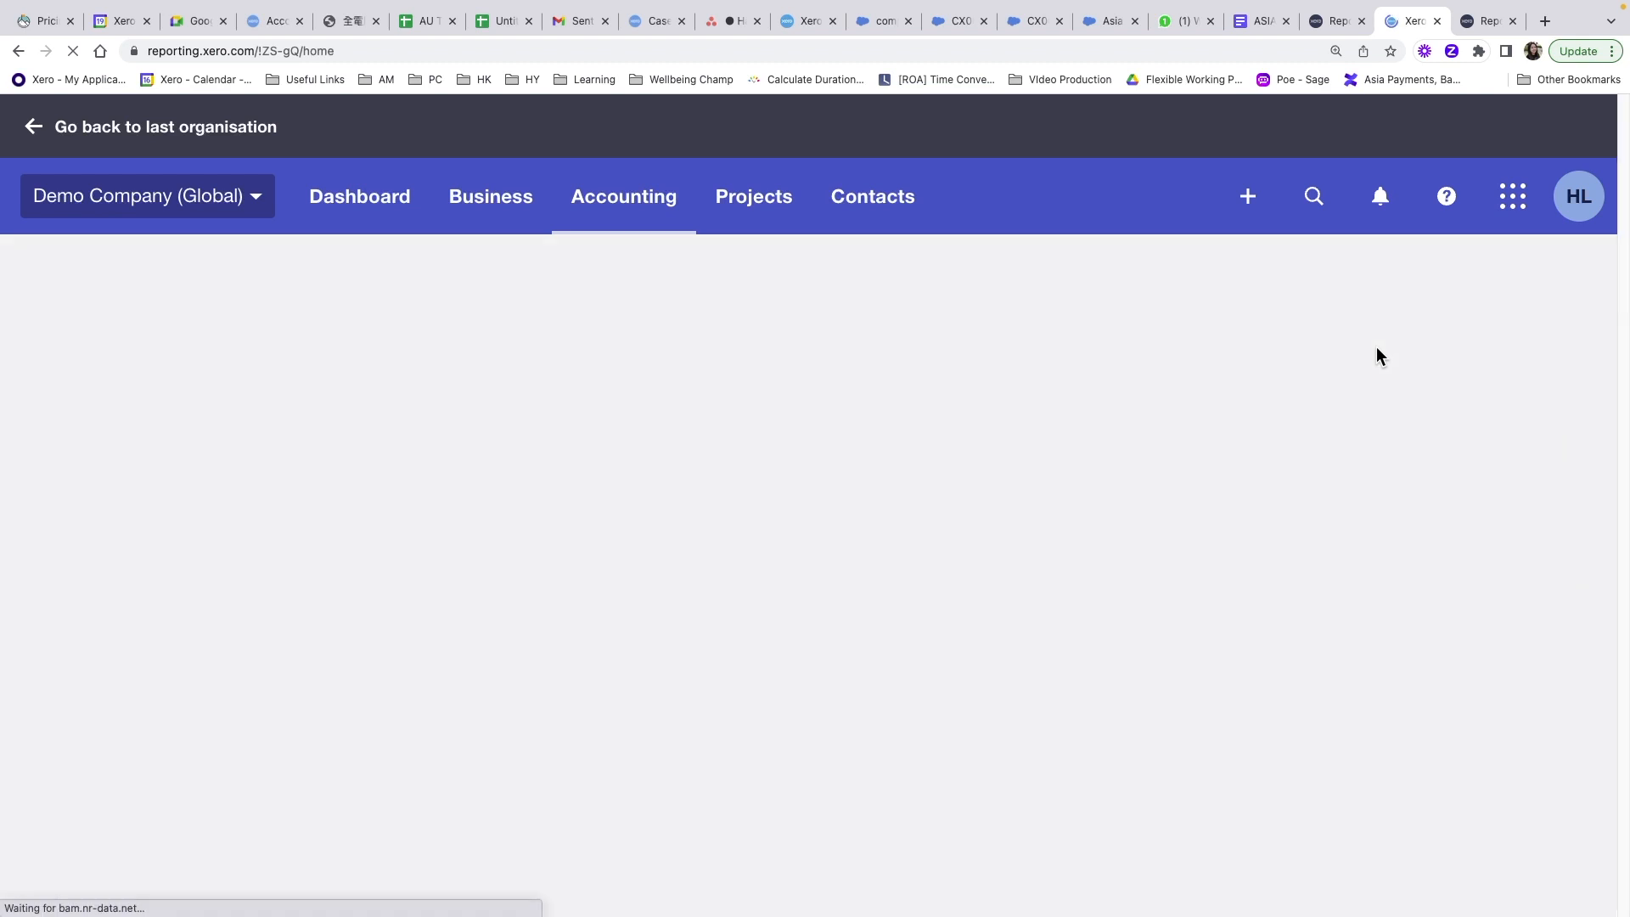
scroll(360, 677, "down", 6)
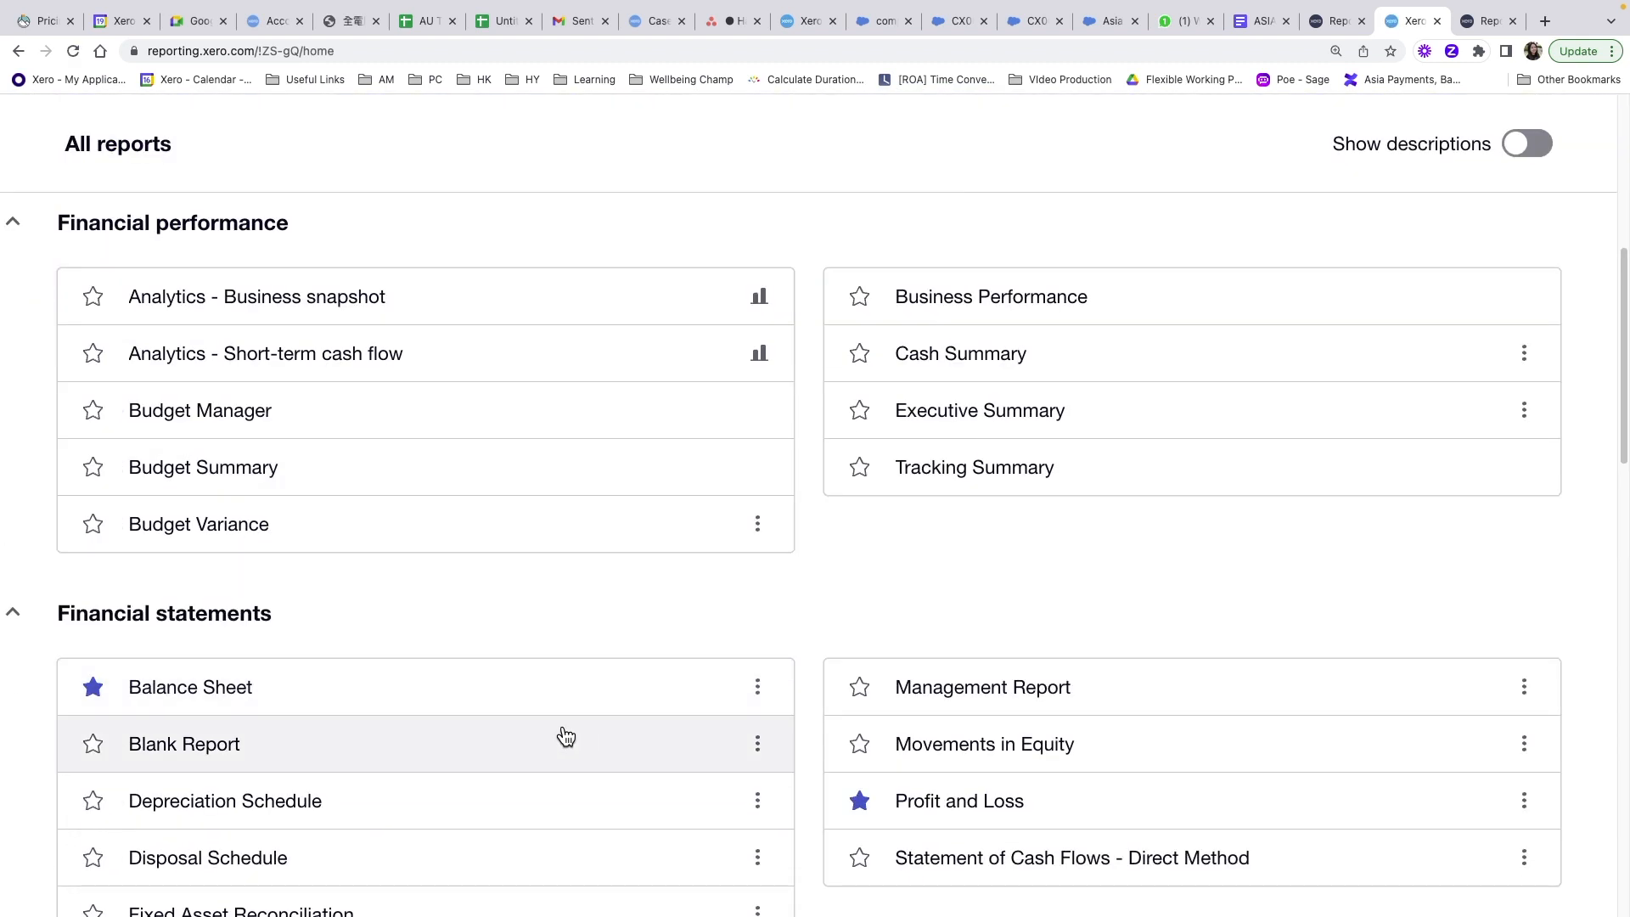
scroll(1036, 609, "up", 6)
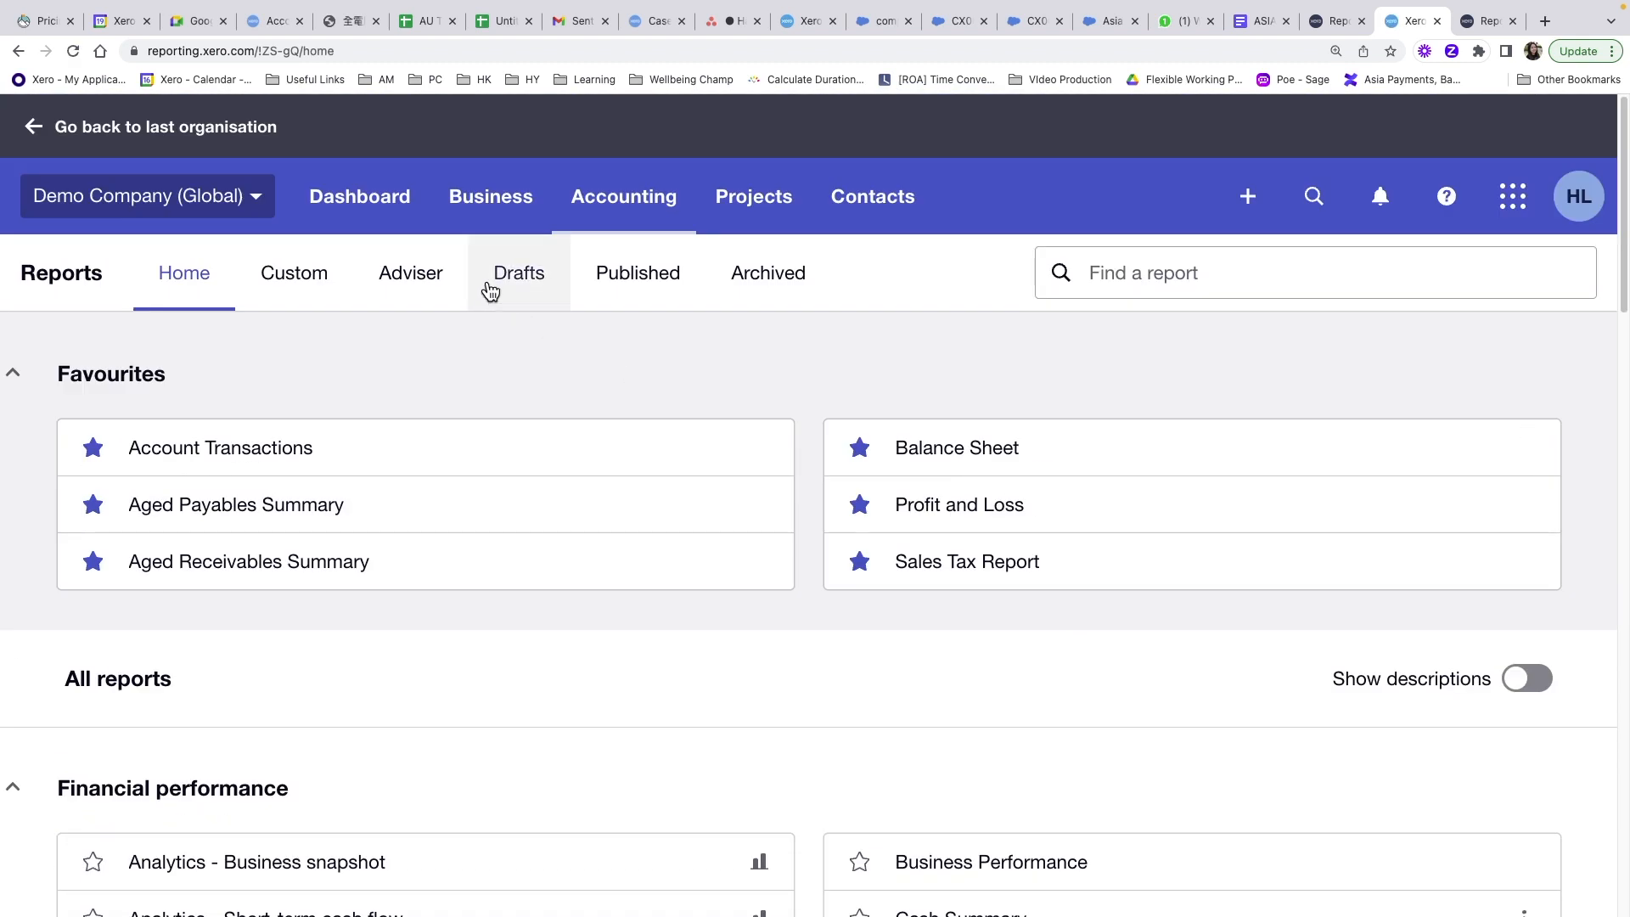
left_click(419, 287)
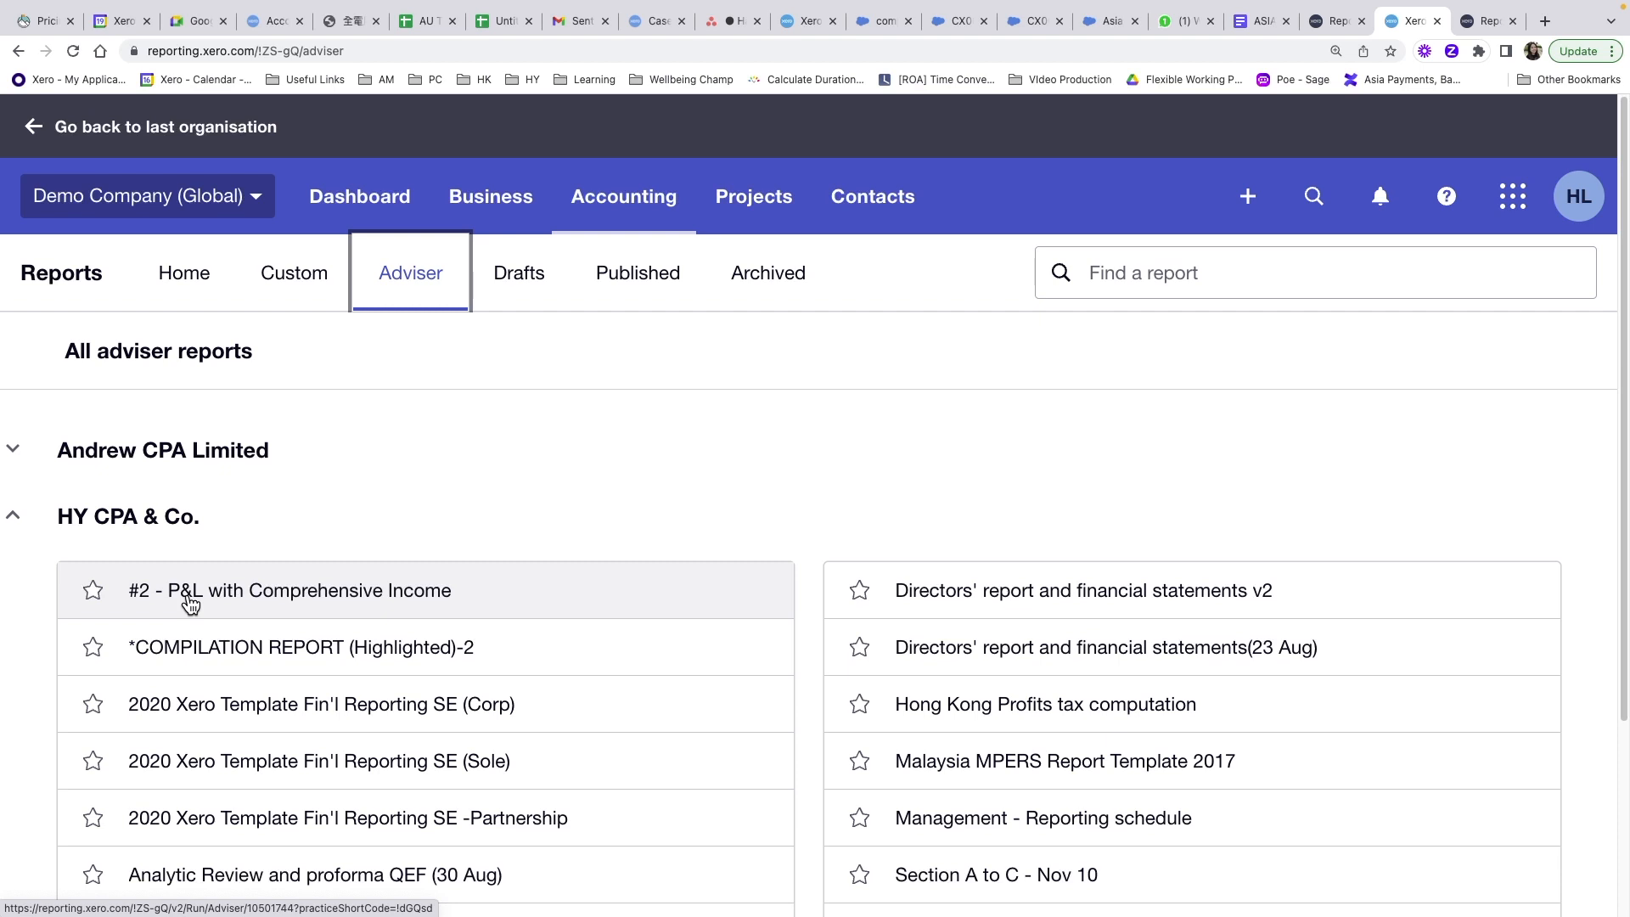
left_click(537, 600)
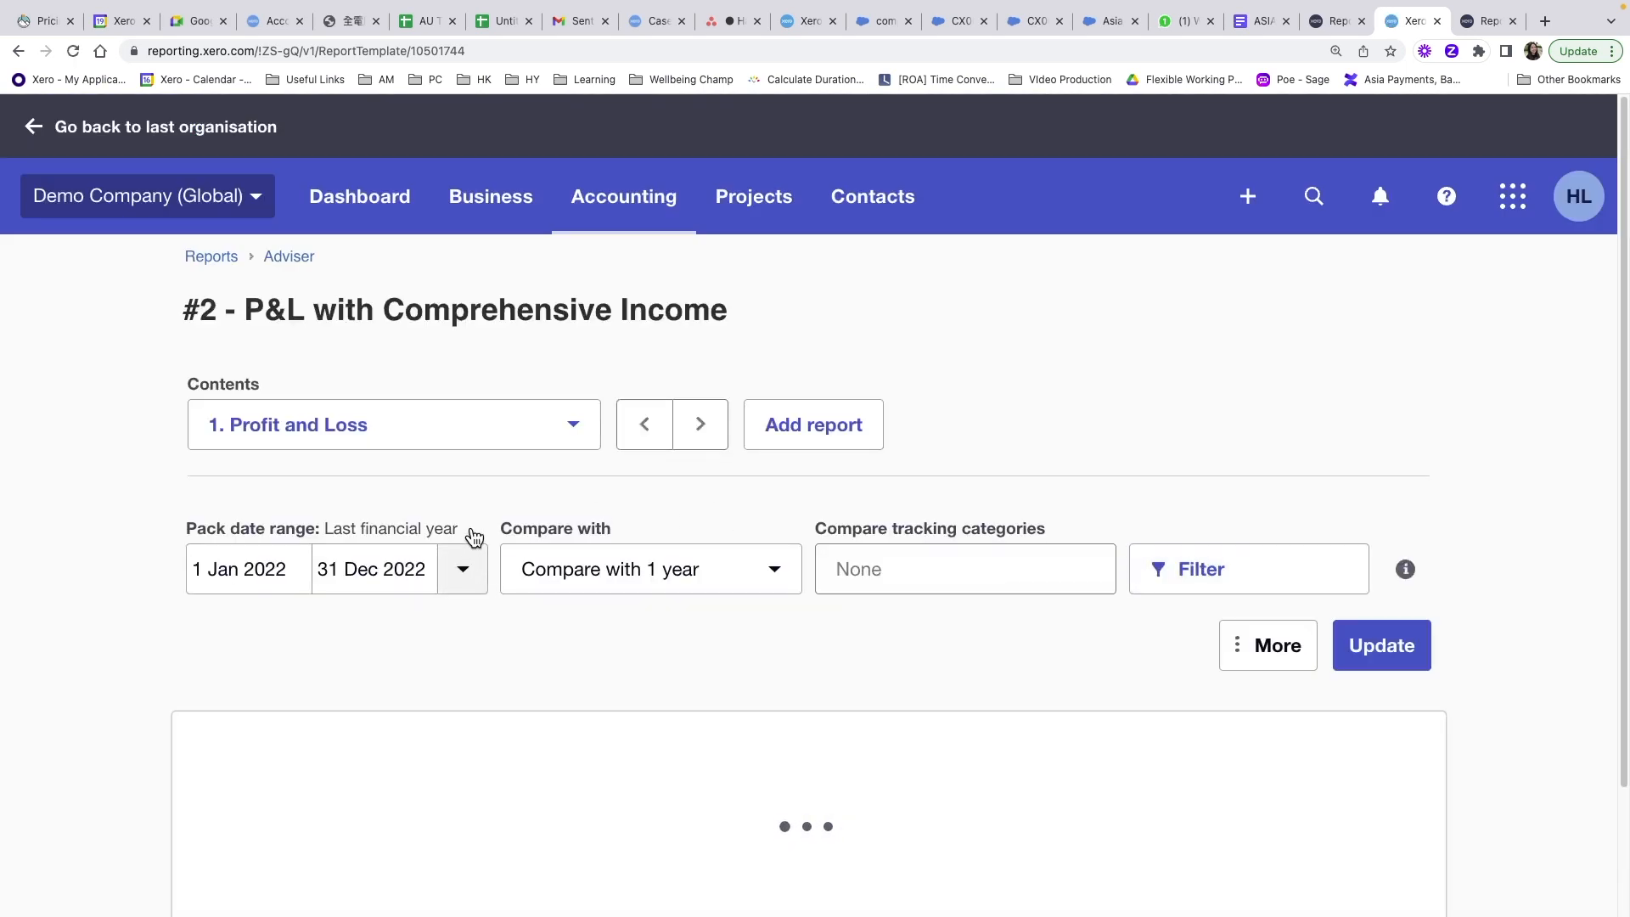
Set the report's pack date range to This financial year, 1 Jan 2023 to 31 Dec 2023, and update the report.
scroll(515, 421, "down", 3)
left_click(465, 301)
left_click(541, 462)
left_click(1430, 382)
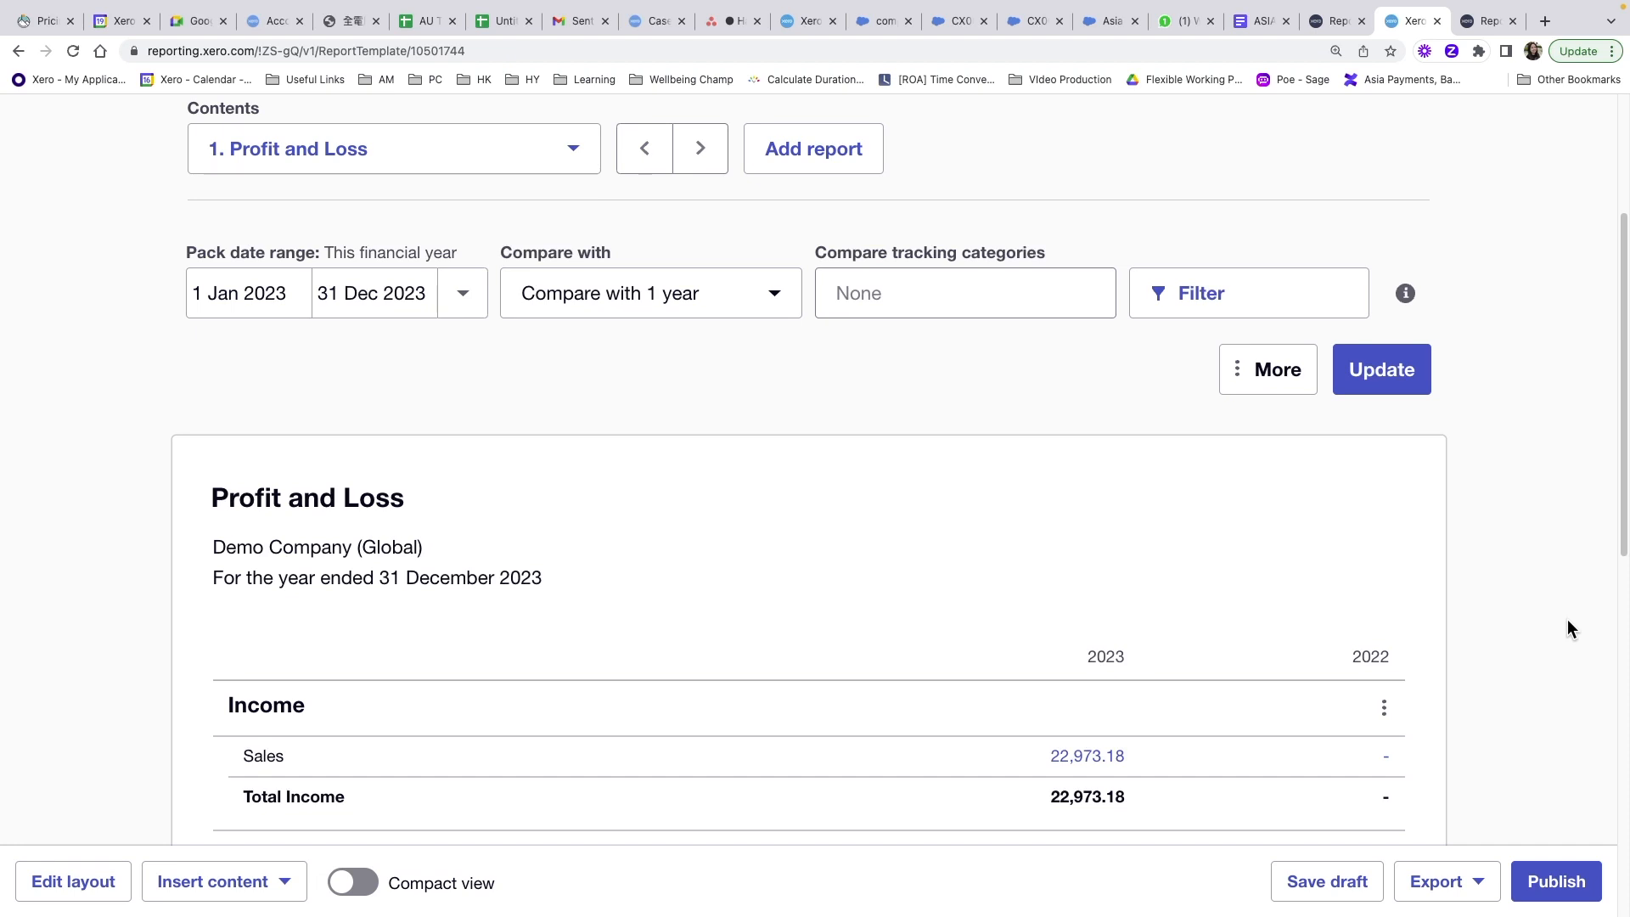
Review the Profit and Loss figures and enter 45515231 as the 2023 Comprehensive Income under Less: Comprehensive Income.
scroll(1568, 629, "down", 7)
scroll(1567, 628, "up", 7)
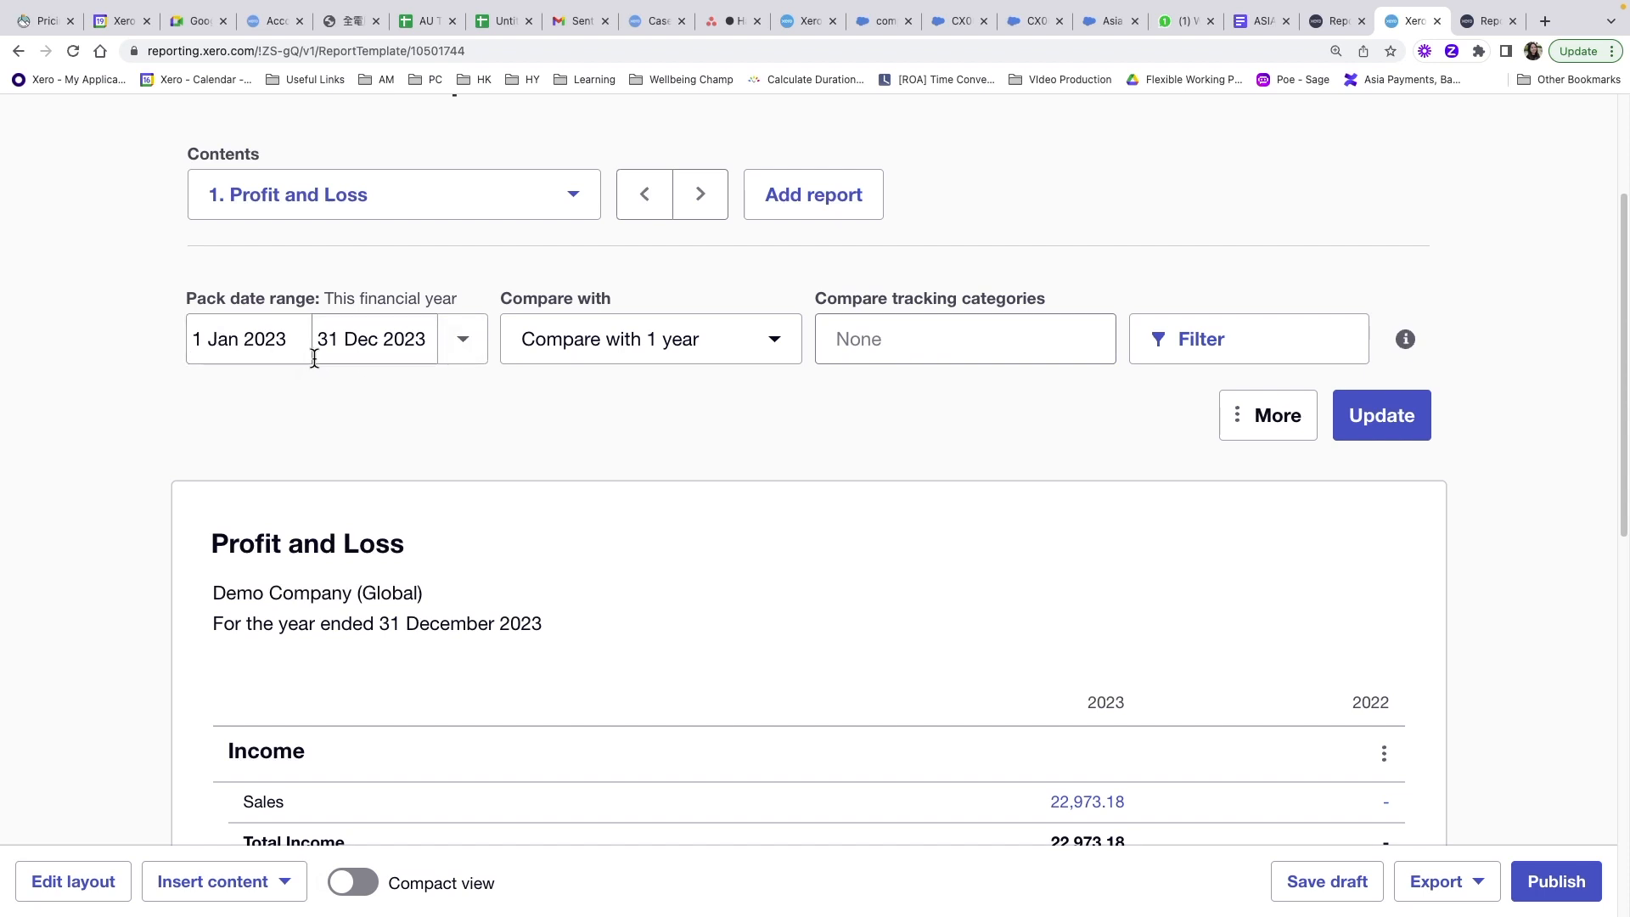
scroll(1602, 665, "down", 10)
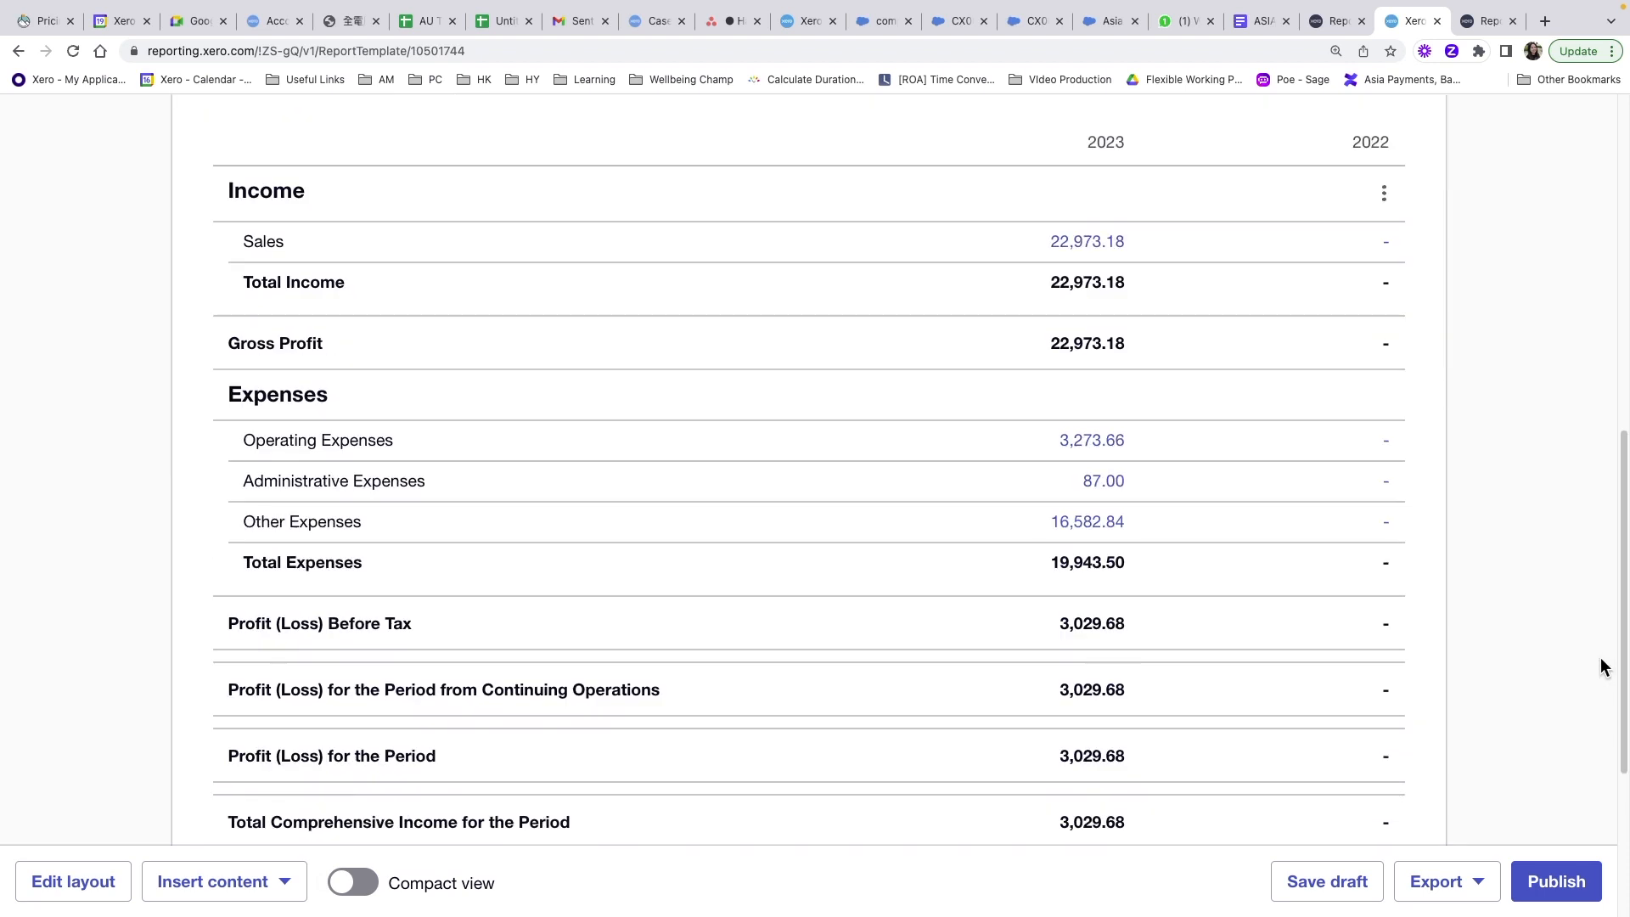
scroll(1463, 613, "up", 7)
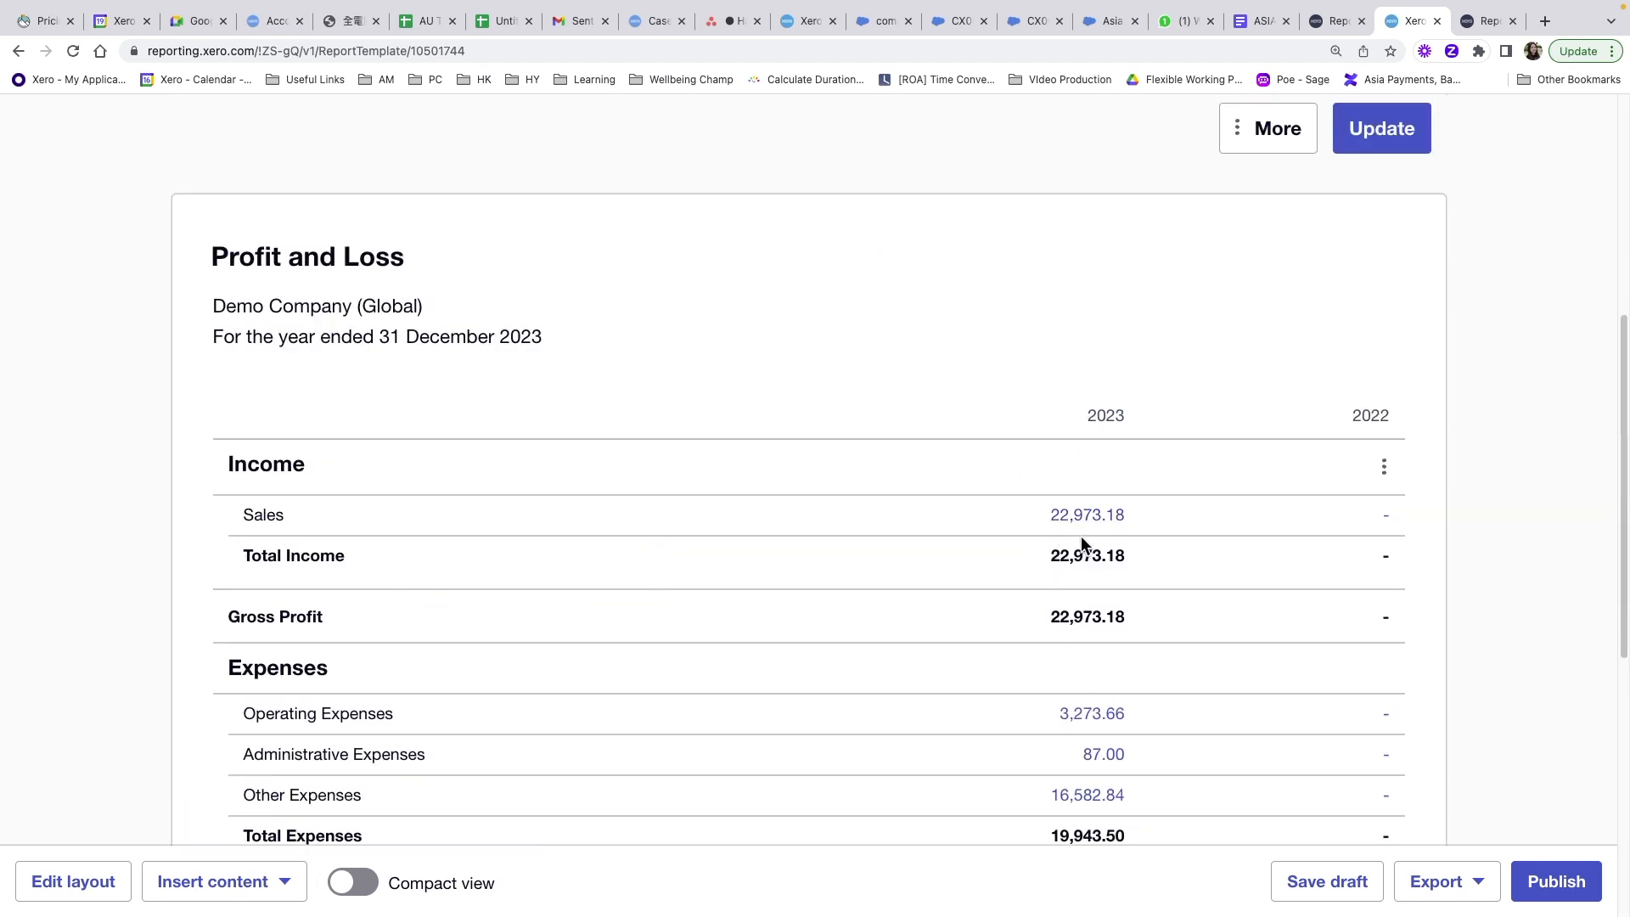
scroll(1188, 586, "down", 4)
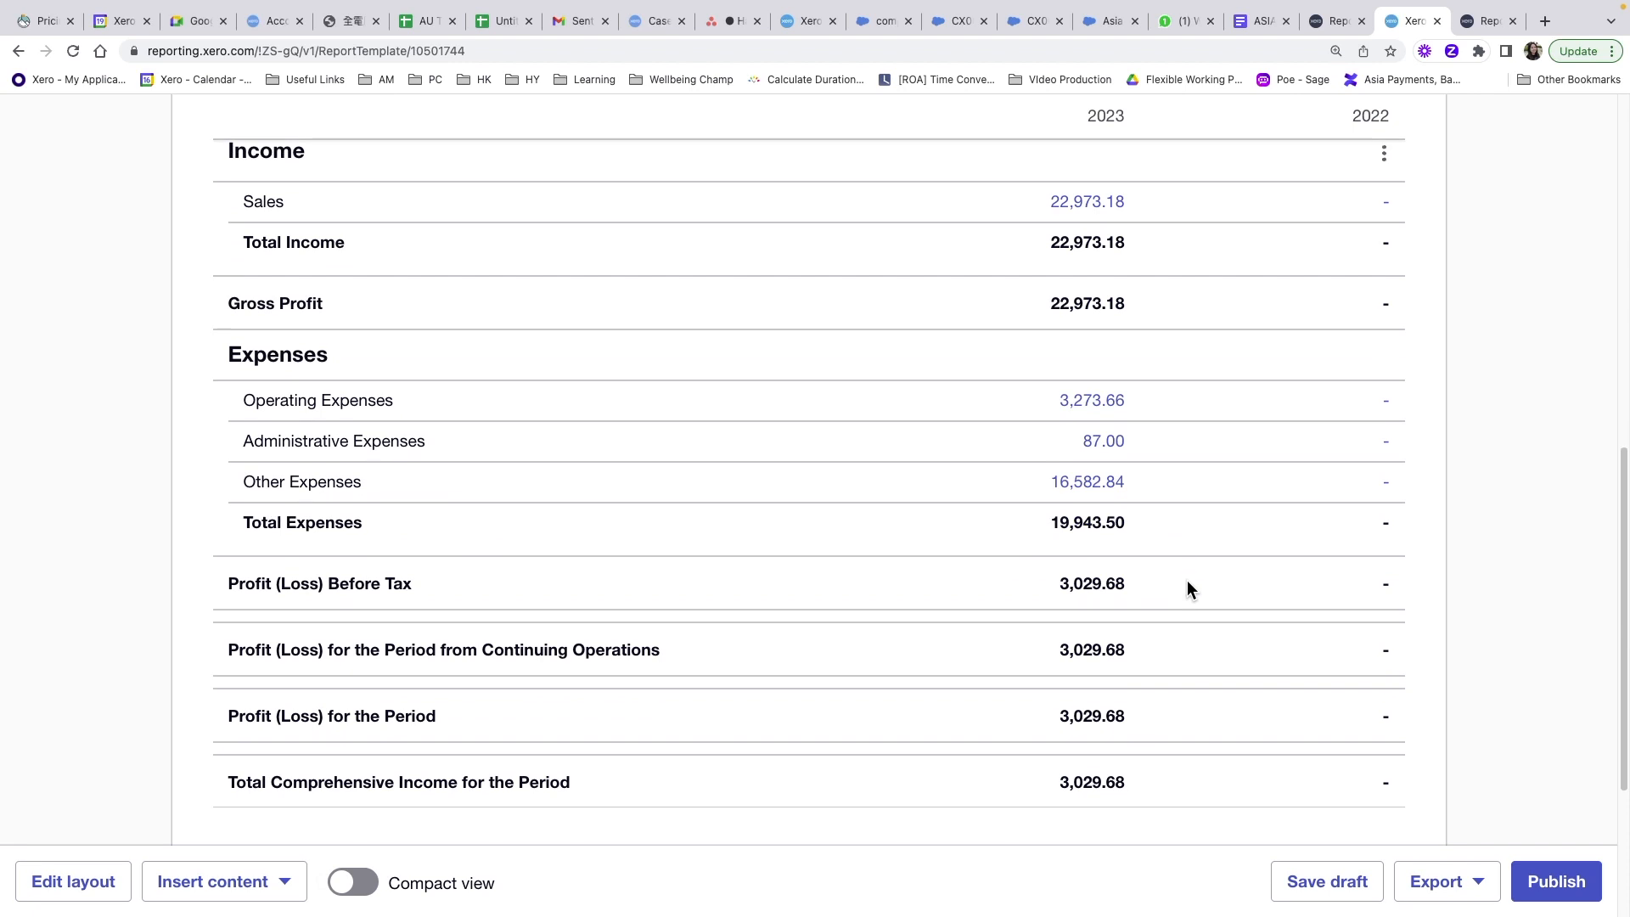
scroll(1131, 501, "down", 4)
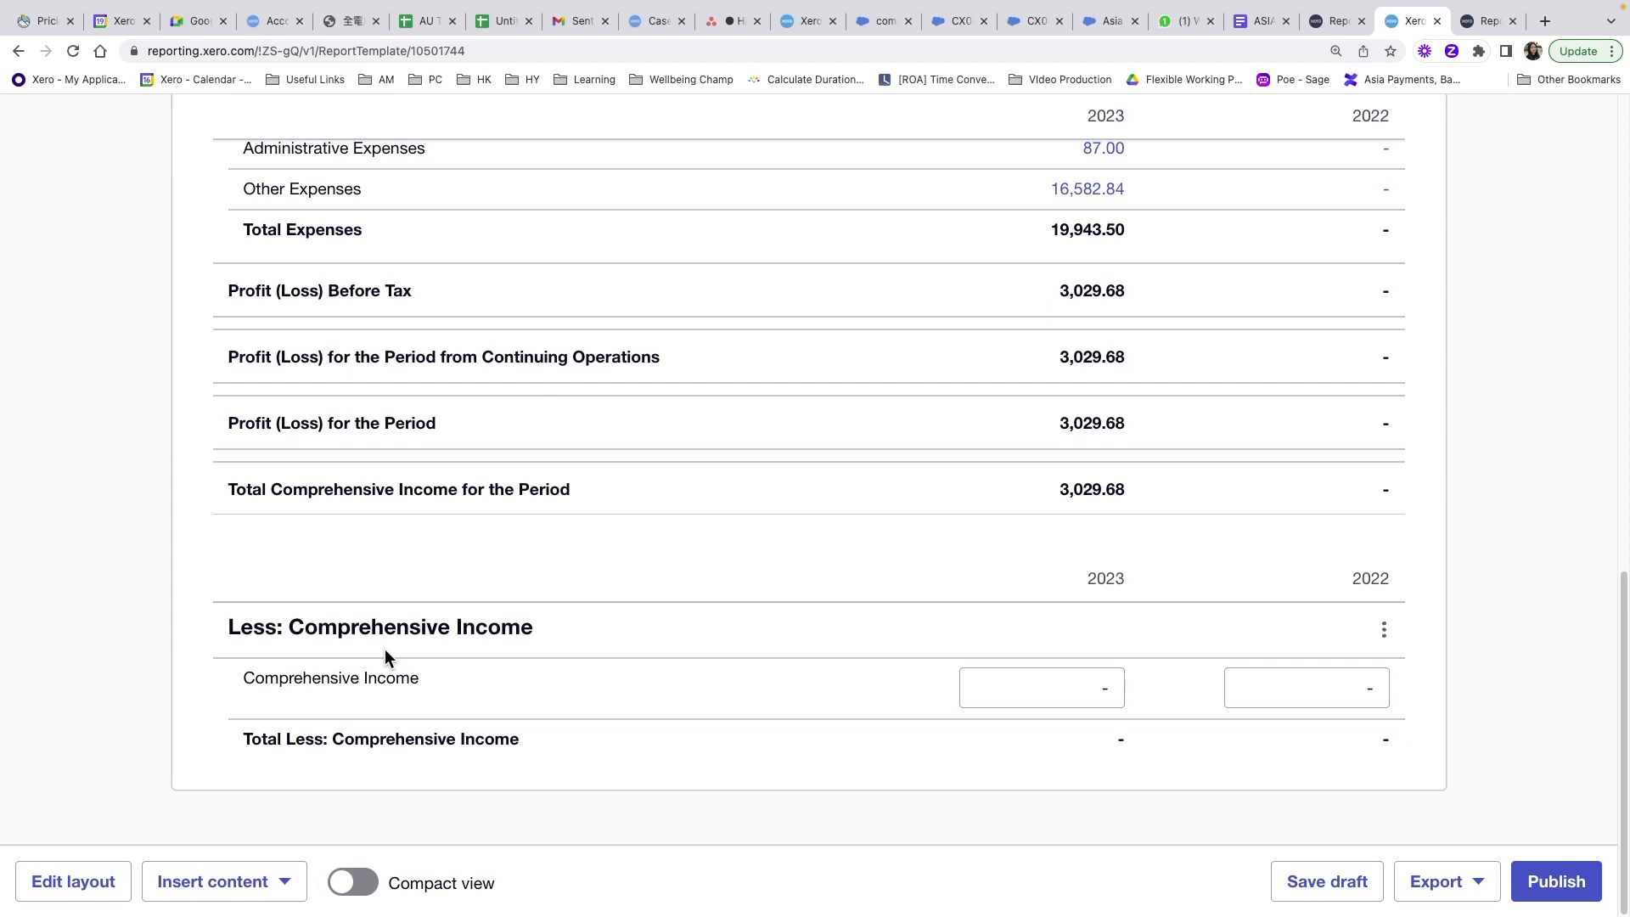
left_click(1008, 688)
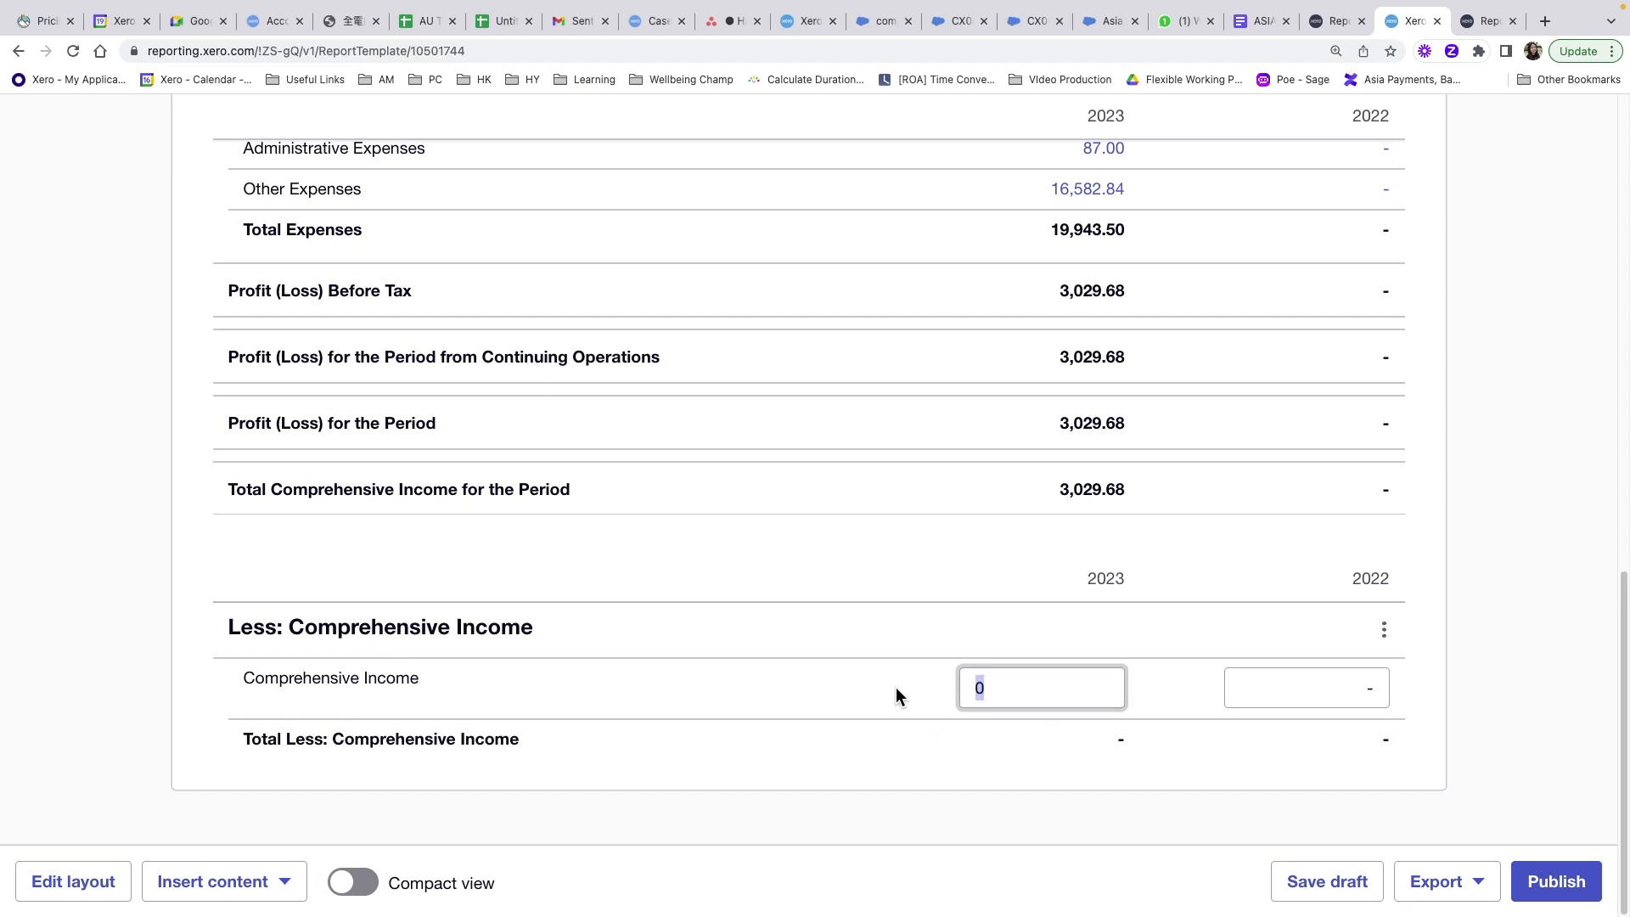
type("45515231")
left_click(1107, 785)
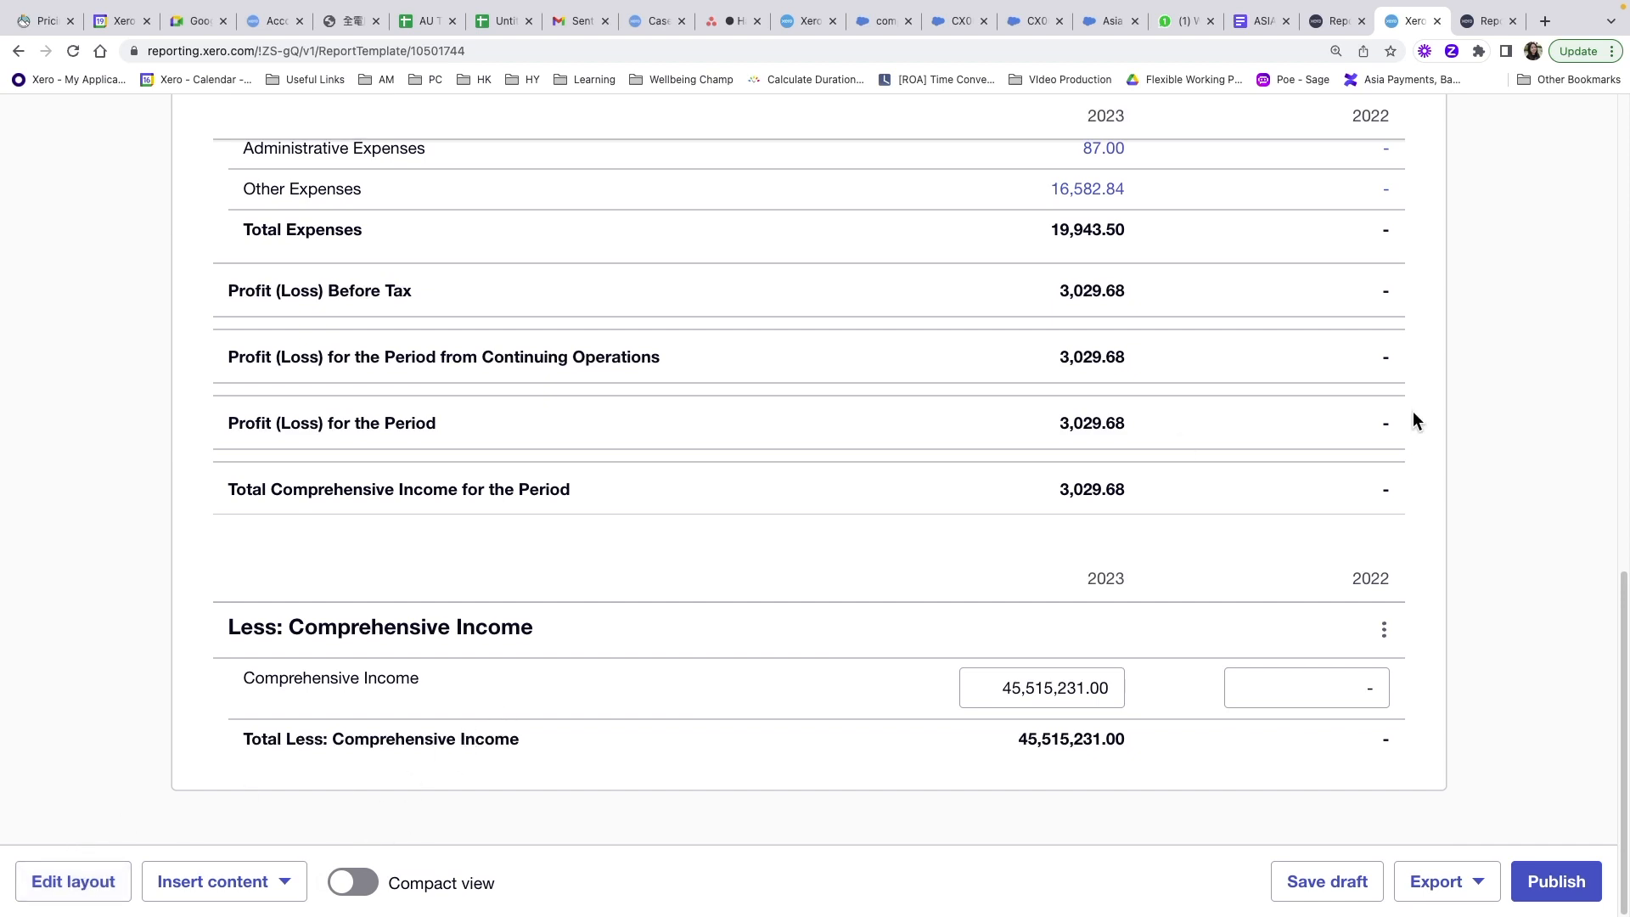
Reload the HY CPA & Co. ready-to-use report templates to check for "#2 - P&L with Comprehensive Income".
left_click(1338, 25)
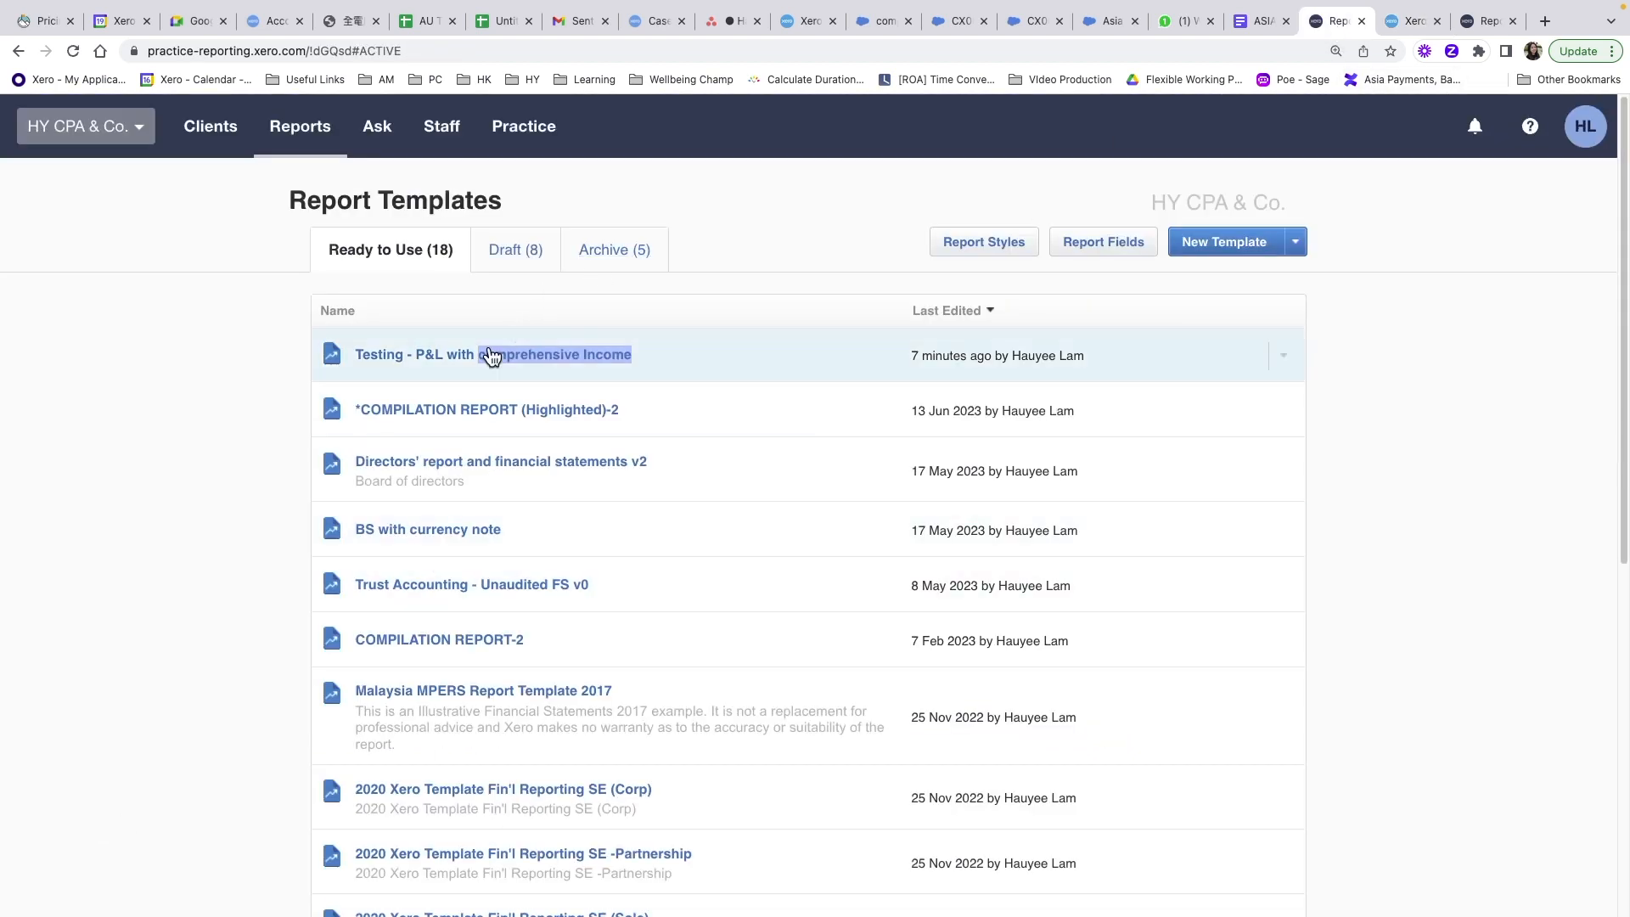
left_click(73, 51)
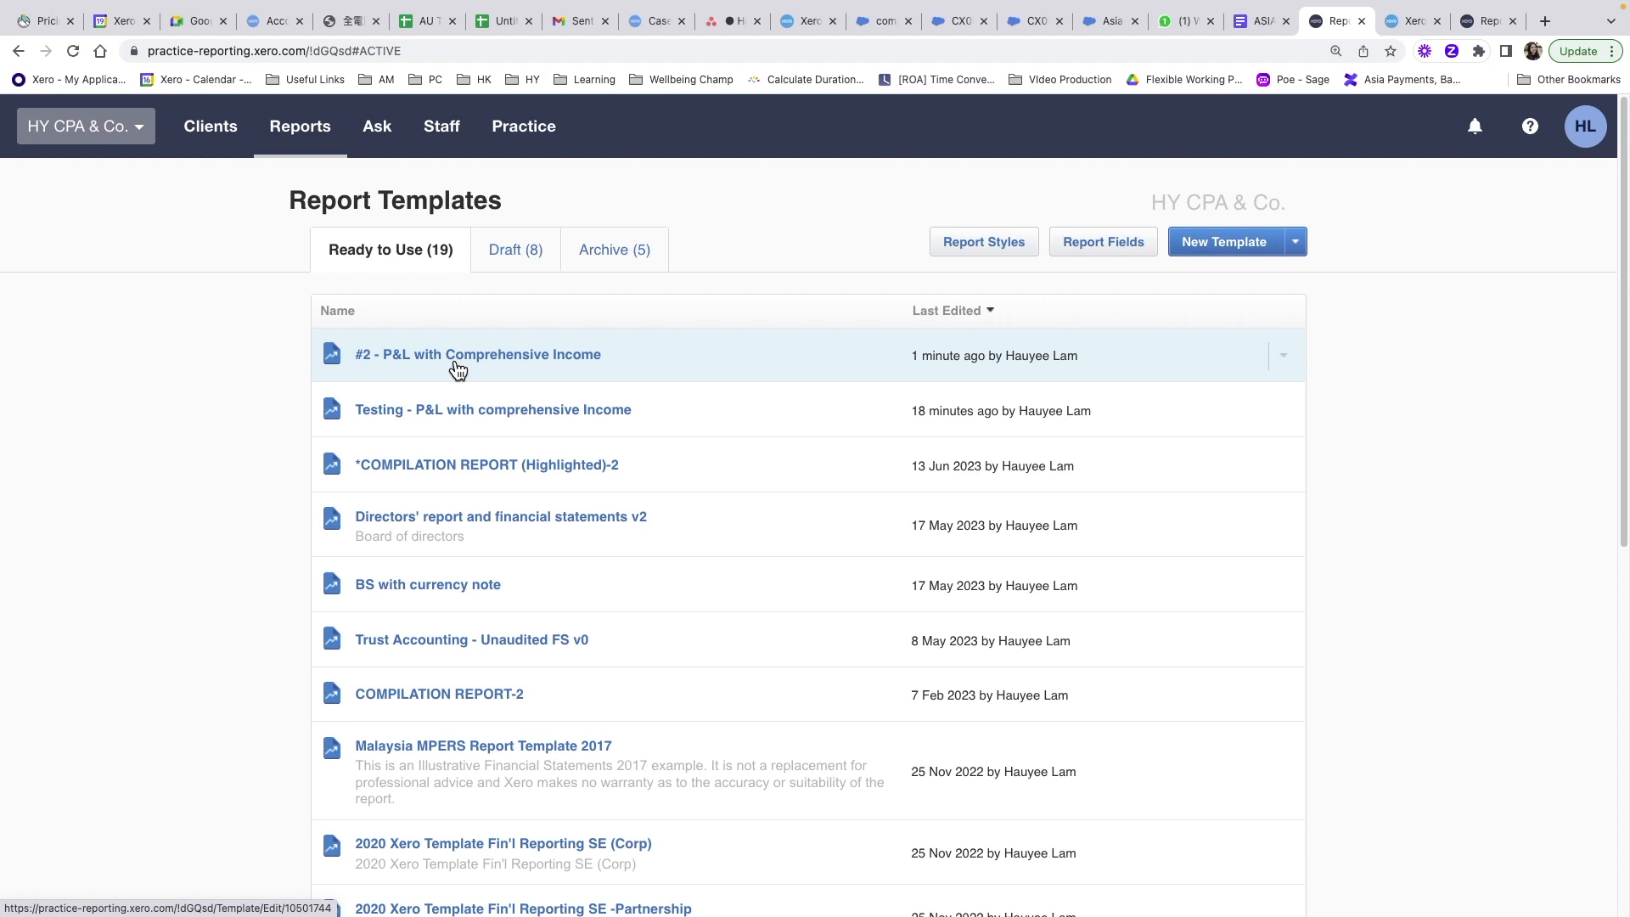
Return to the Demo Company (Global) report and open its export format choices.
left_click(1395, 26)
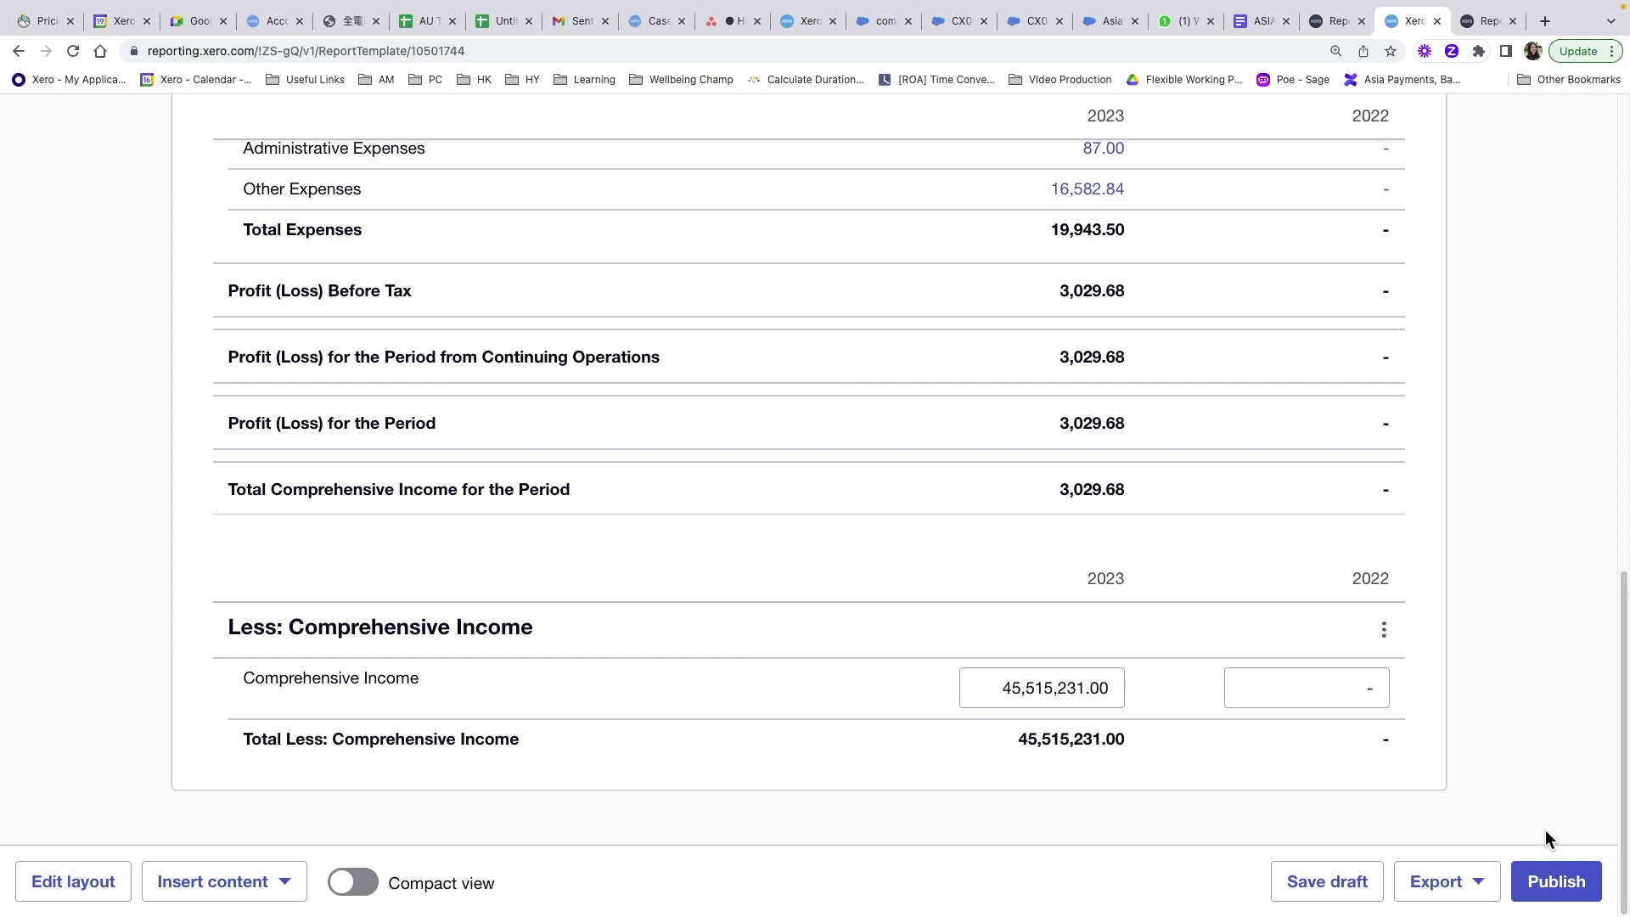
left_click(1478, 881)
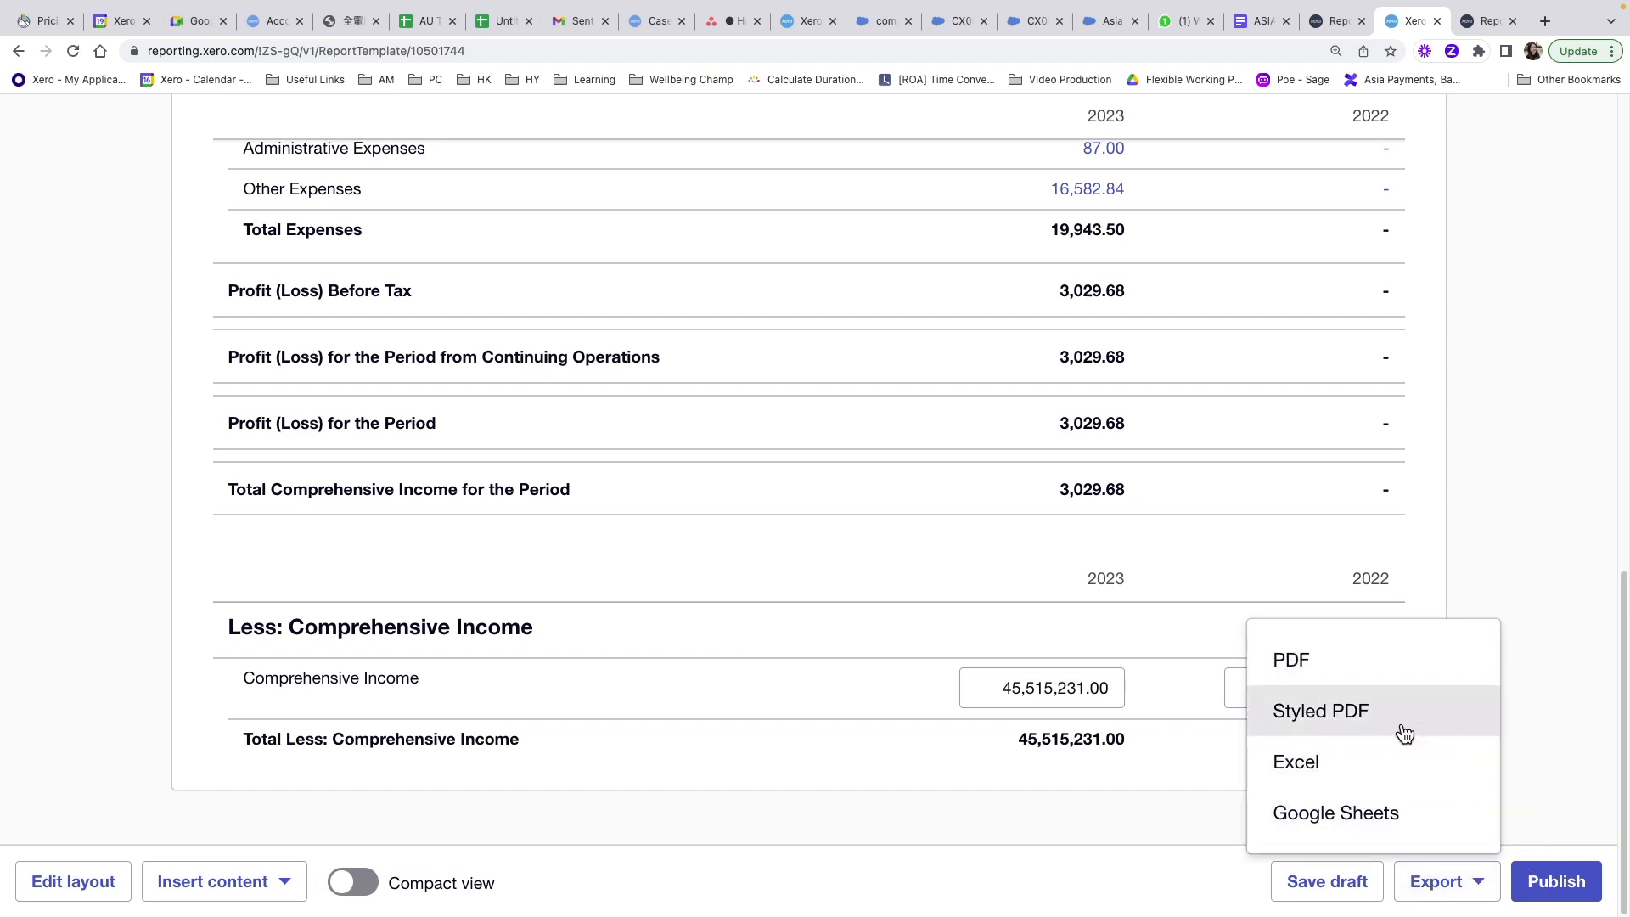